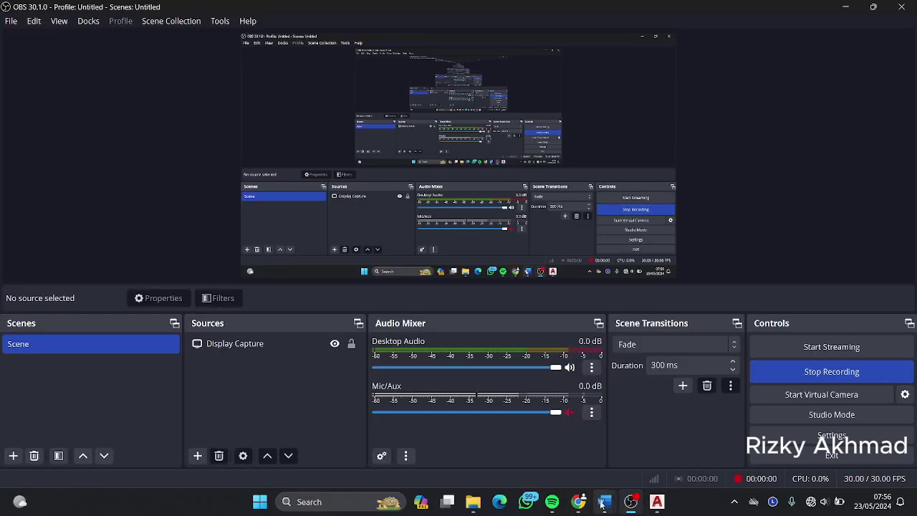
Draw a 32-unit vertical line as the rectangle's first side.
{"action": "left_click", "coordinate": [656, 502]}
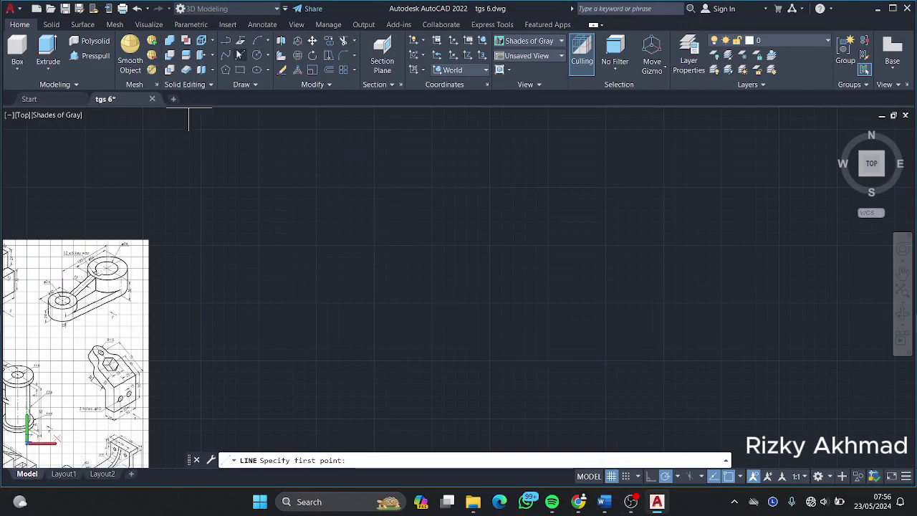
{"action": "left_click", "coordinate": [434, 231]}
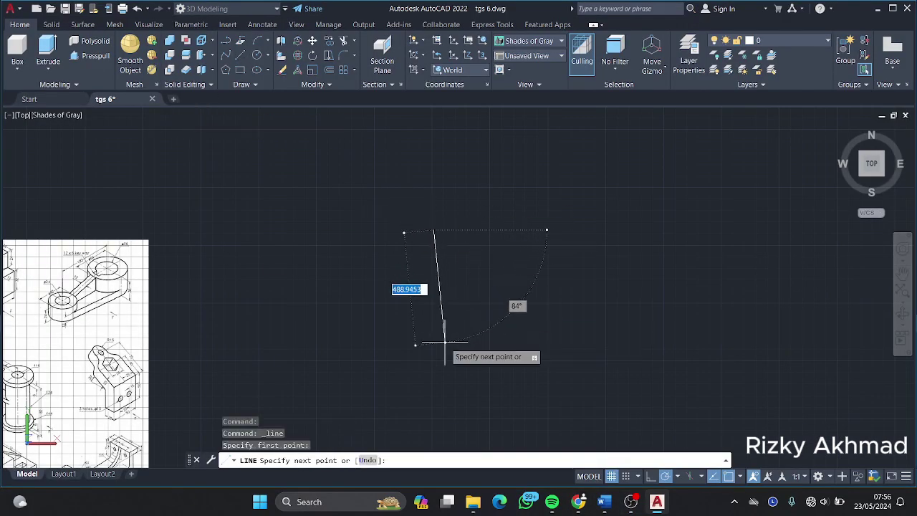
{"action": "key", "text": "Return"}
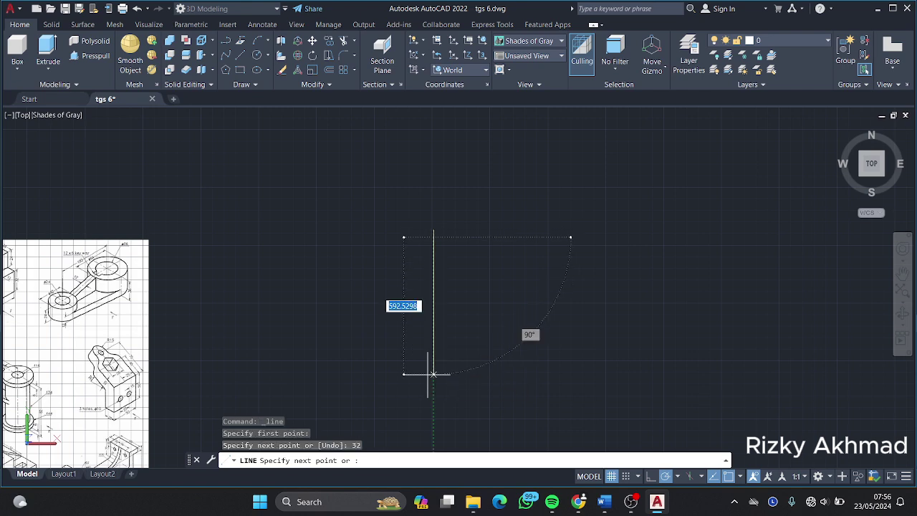
{"action": "key", "text": "Escape"}
{"action": "scroll", "coordinate": [440, 272], "scroll_direction": "up", "scroll_amount": 3}
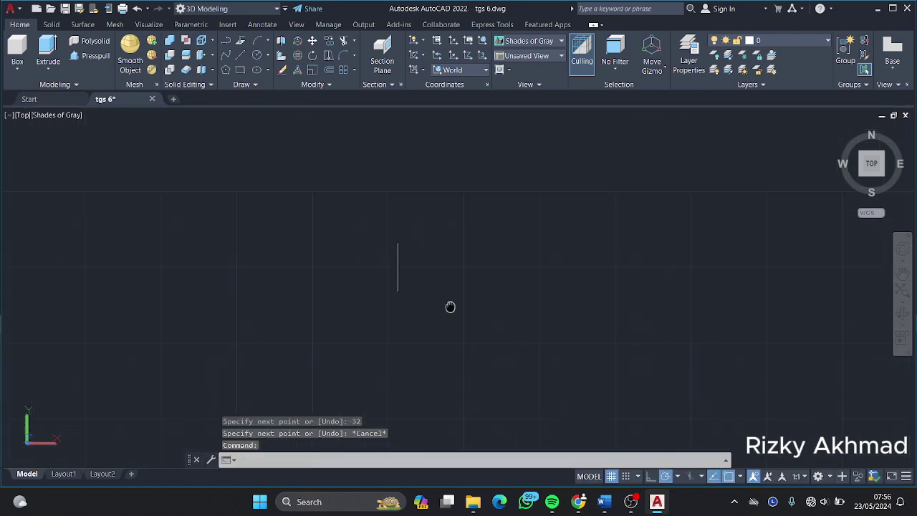
{"action": "scroll", "coordinate": [430, 298], "scroll_direction": "up", "scroll_amount": 3}
Draw the 50-unit bottom and 32-unit right sides, closing back at the start.
{"action": "key", "text": "space"}
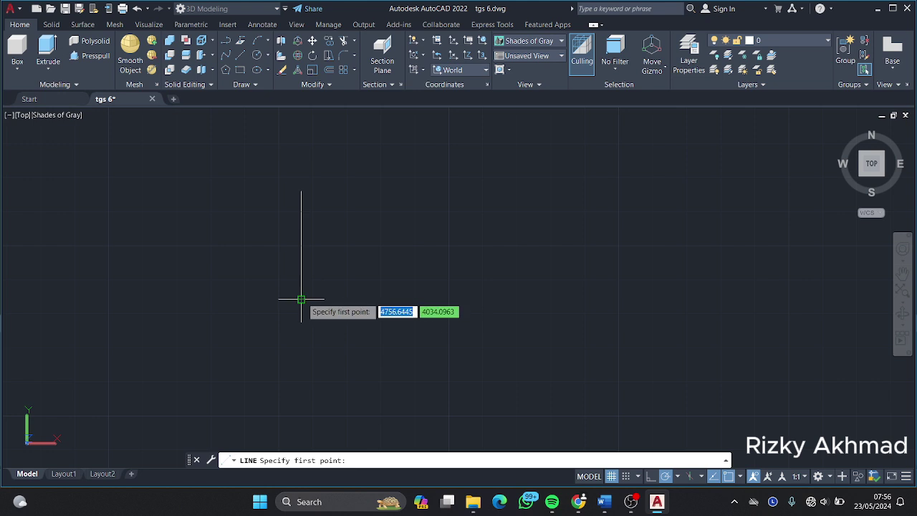
{"action": "left_click", "coordinate": [301, 300]}
{"action": "type", "text": "50"}
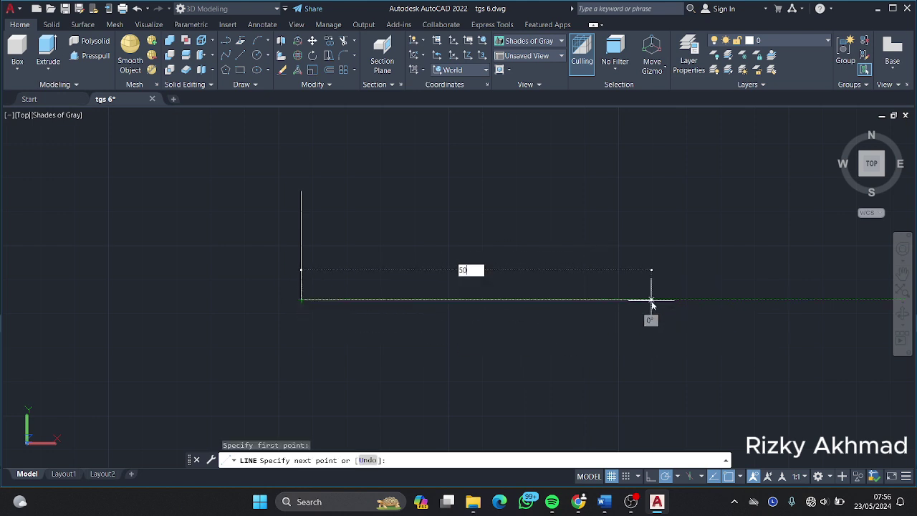
{"action": "key", "text": "Return"}
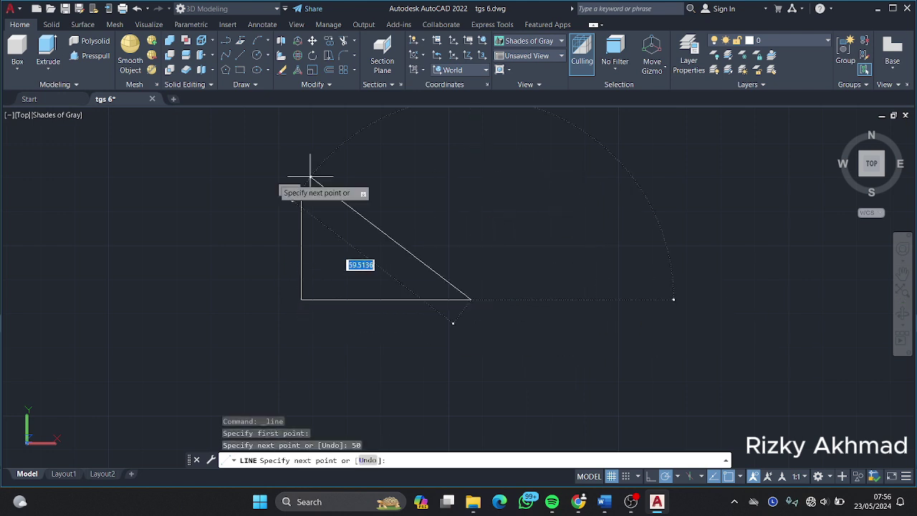
{"action": "type", "text": "32"}
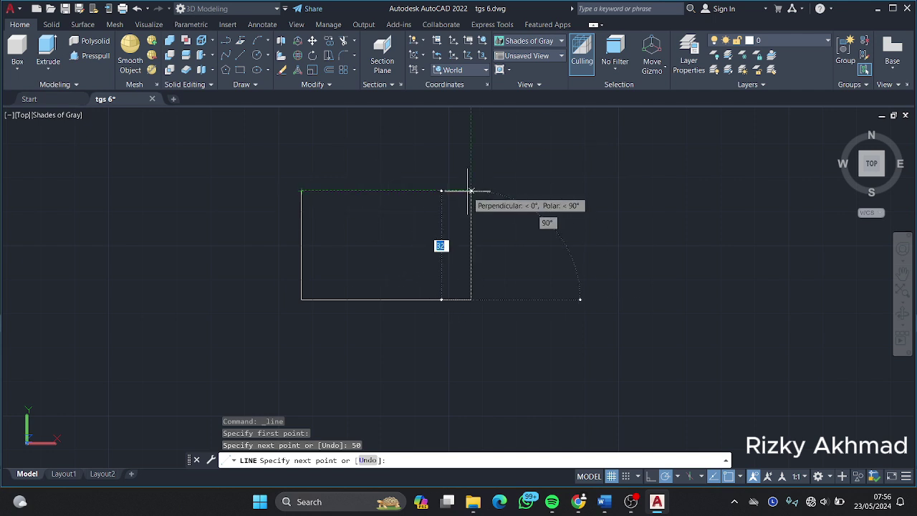
{"action": "left_click", "coordinate": [472, 191]}
{"action": "left_click", "coordinate": [300, 191]}
{"action": "key", "text": "Escape"}
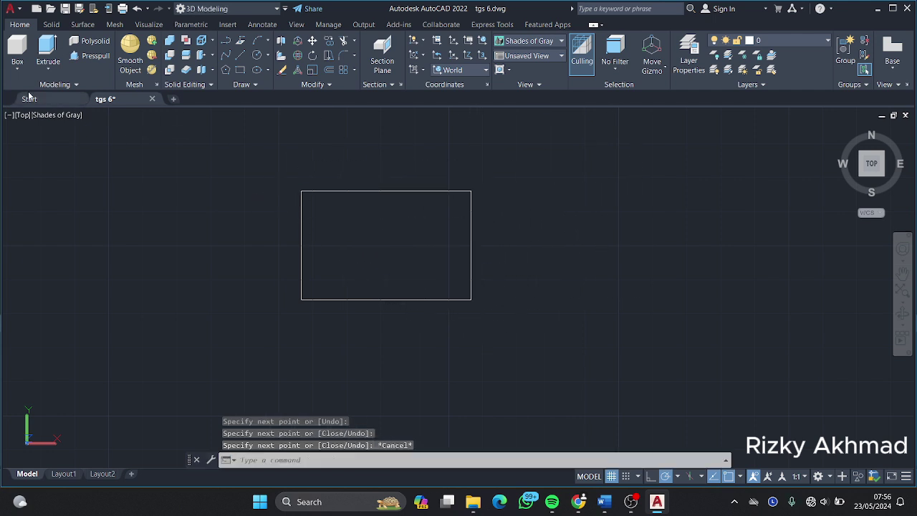
{"action": "scroll", "coordinate": [392, 200], "scroll_direction": "up", "scroll_amount": 3}
Draw a 12-unit vertical stub up from the bottom edge's midpoint.
{"action": "scroll", "coordinate": [350, 150], "scroll_direction": "down", "scroll_amount": 2}
{"action": "key", "text": "Return"}
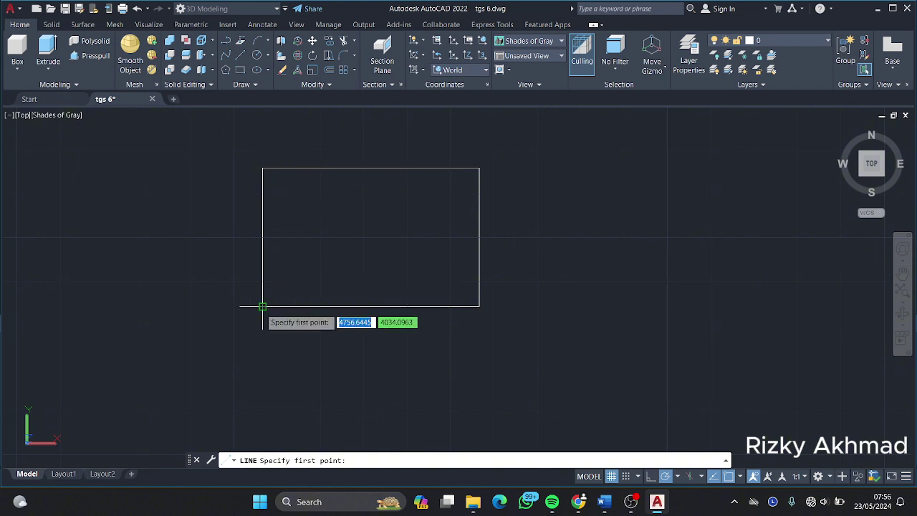
{"action": "left_click", "coordinate": [370, 306]}
{"action": "type", "text": "12"}
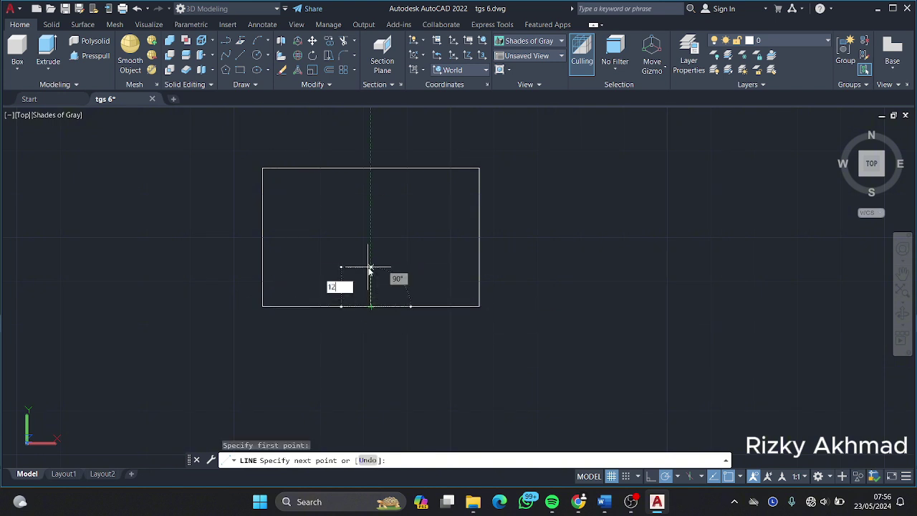
{"action": "key", "text": "Return"}
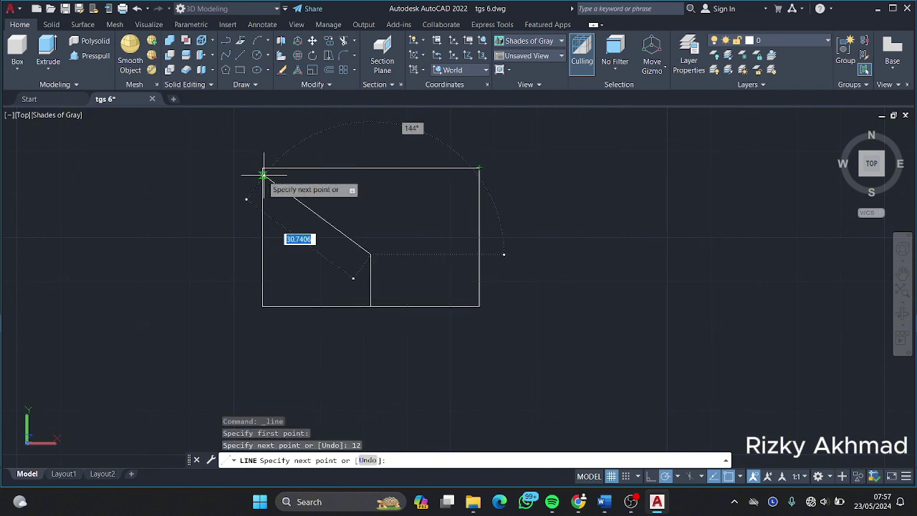
{"action": "key", "text": "Escape"}
Draw a slanted line from 9 units along the top edge to the stub's top.
{"action": "left_click", "coordinate": [240, 56]}
{"action": "type", "text": "9"}
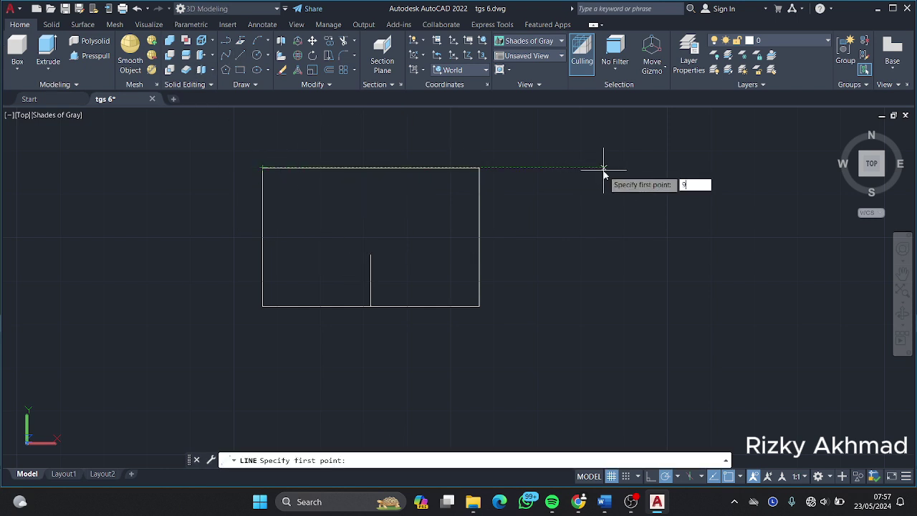
{"action": "key", "text": "Return"}
{"action": "left_click", "coordinate": [371, 254]}
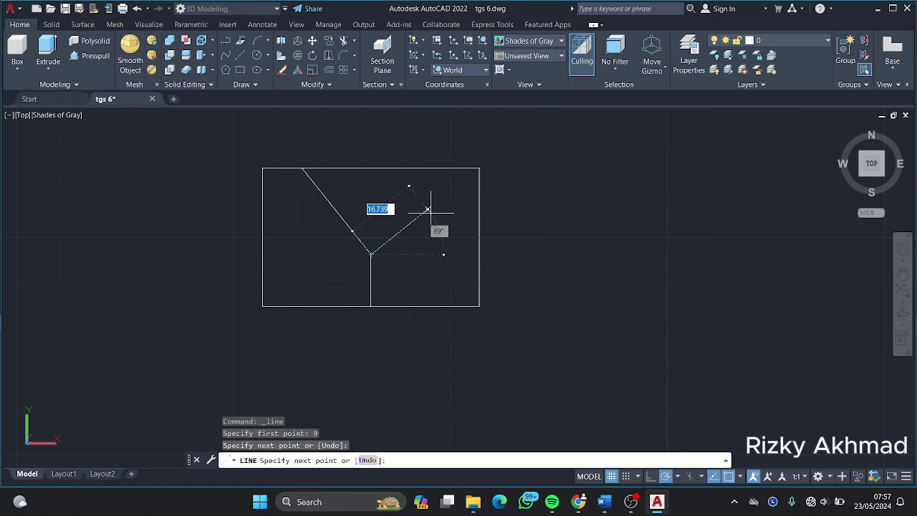
{"action": "key", "text": "Escape"}
Mirror the slanted line about a vertical axis, keeping the original.
{"action": "left_click", "coordinate": [356, 233]}
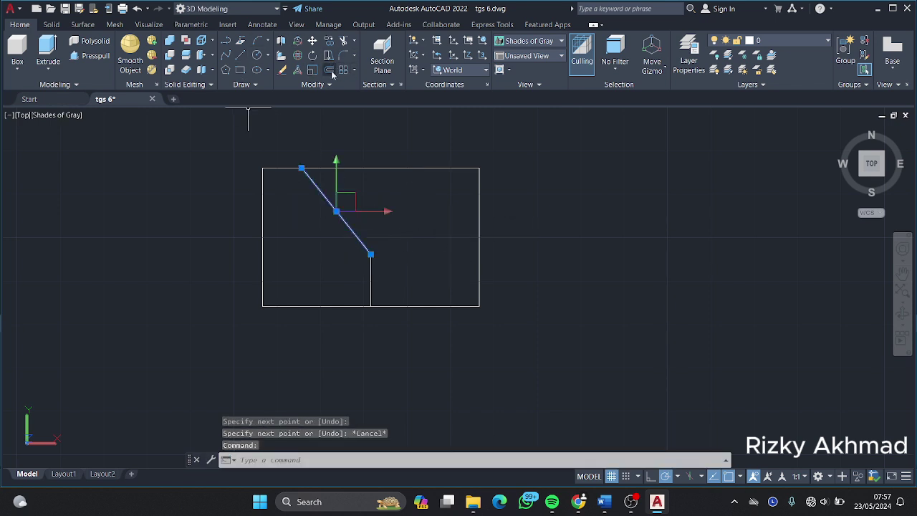
{"action": "left_click", "coordinate": [322, 85]}
{"action": "left_click", "coordinate": [343, 101]}
{"action": "left_click", "coordinate": [371, 253]}
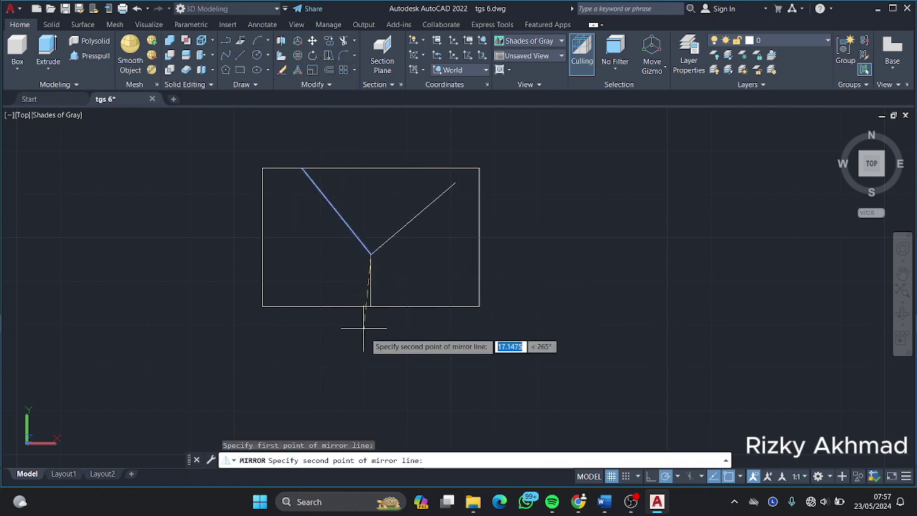
{"action": "left_click", "coordinate": [364, 328]}
{"action": "type", "text": "n"}
{"action": "key", "text": "Return"}
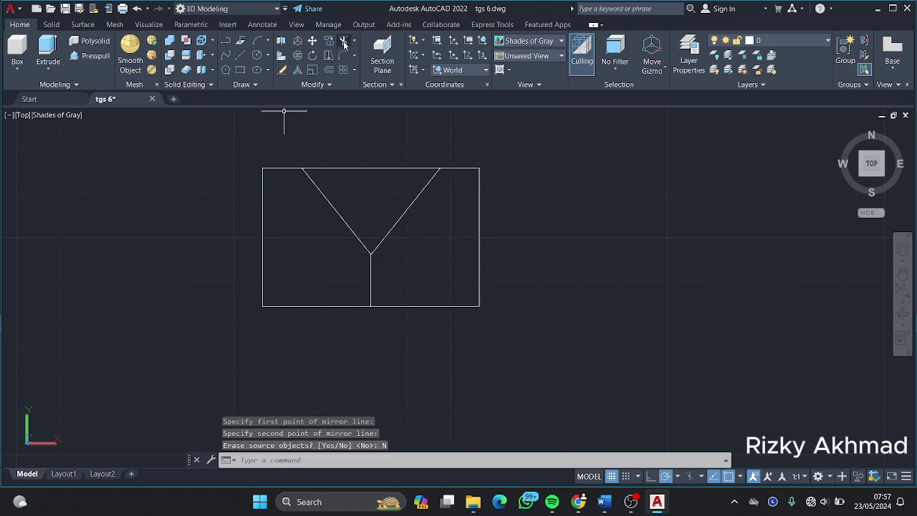
Trim away the vertical stub and switch to SW Isometric view.
{"action": "left_click", "coordinate": [343, 42]}
{"action": "left_click", "coordinate": [370, 271]}
{"action": "key", "text": "Escape"}
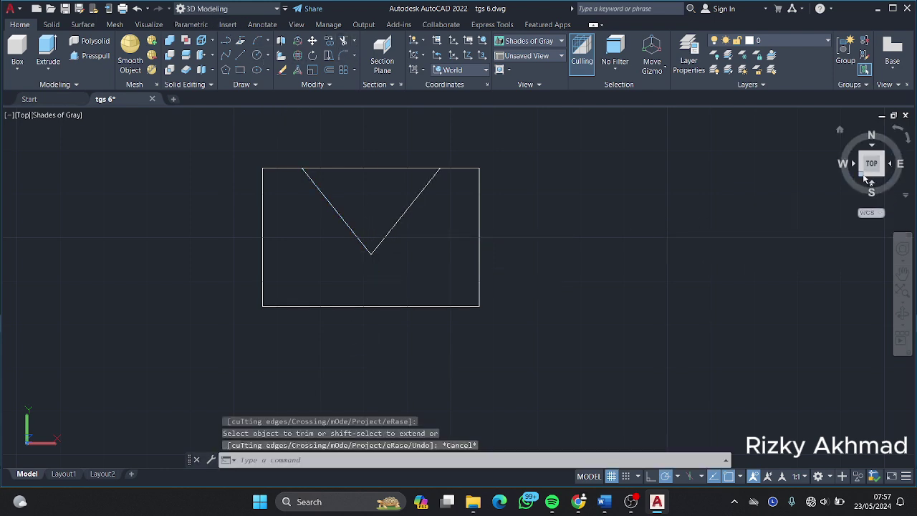
{"action": "left_click", "coordinate": [866, 176]}
{"action": "key", "text": "Escape"}
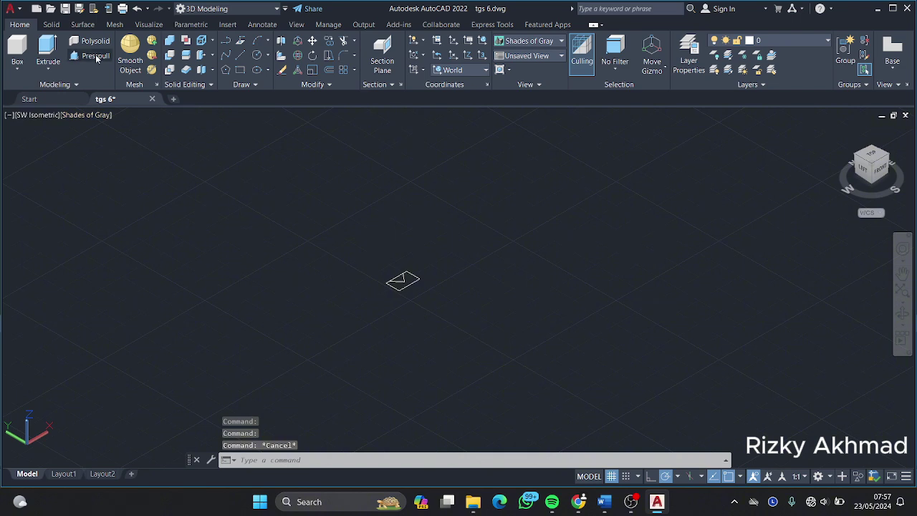
Try a first press-pull on the triangle, then set the visual style to 2D Wireframe.
{"action": "left_click", "coordinate": [91, 56]}
{"action": "scroll", "coordinate": [369, 278], "scroll_direction": "up", "scroll_amount": 2}
{"action": "left_click", "coordinate": [376, 276]}
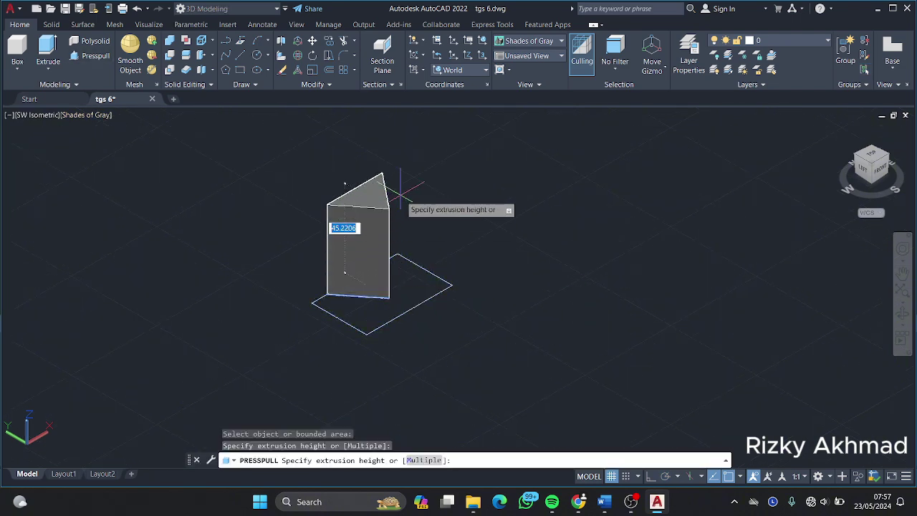
{"action": "left_click", "coordinate": [400, 192]}
{"action": "left_click", "coordinate": [560, 41]}
{"action": "left_click", "coordinate": [515, 72]}
Press-pull the triangle 39 units and the remaining rectangle area 75 units.
{"action": "left_click", "coordinate": [92, 59]}
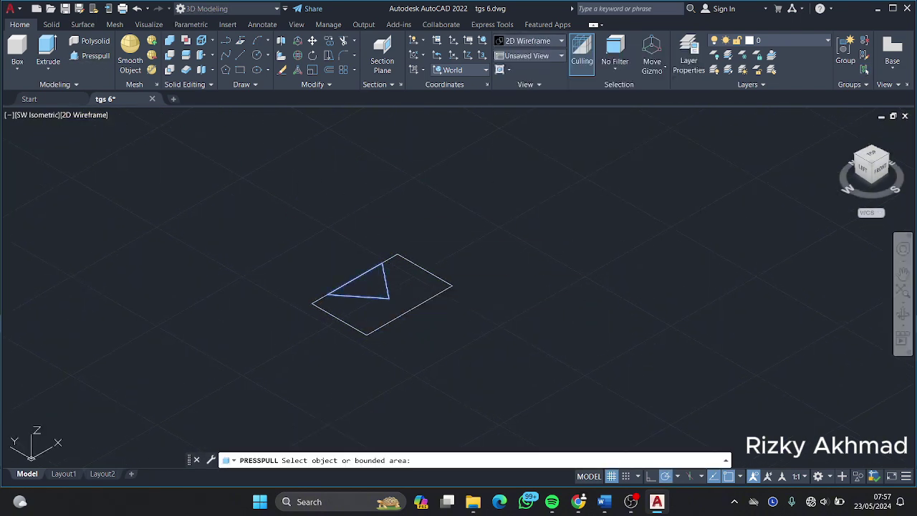
{"action": "left_click", "coordinate": [369, 285]}
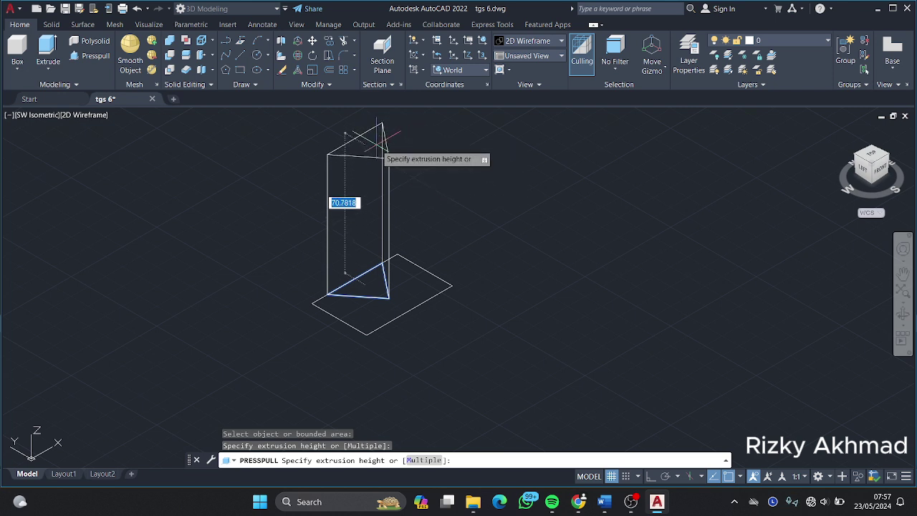
{"action": "key", "text": "Return"}
{"action": "left_click", "coordinate": [380, 319]}
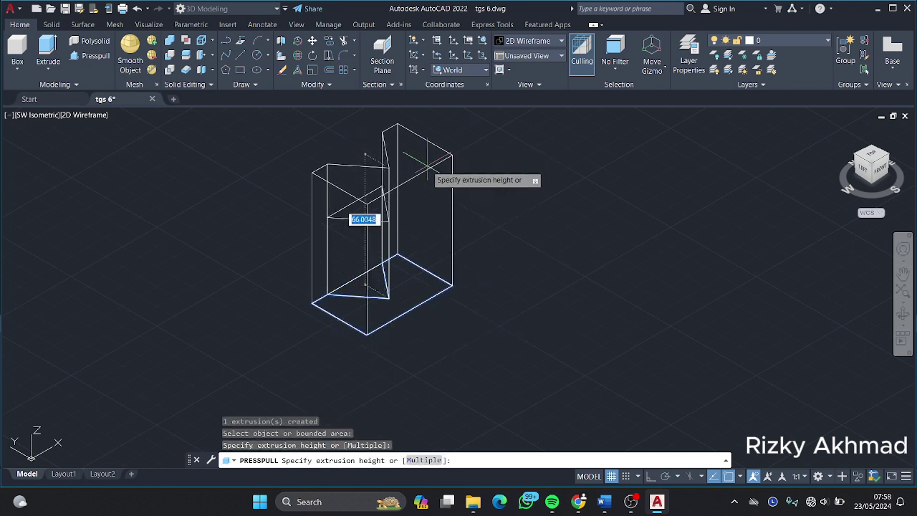
{"action": "type", "text": "75"}
{"action": "key", "text": "Return"}
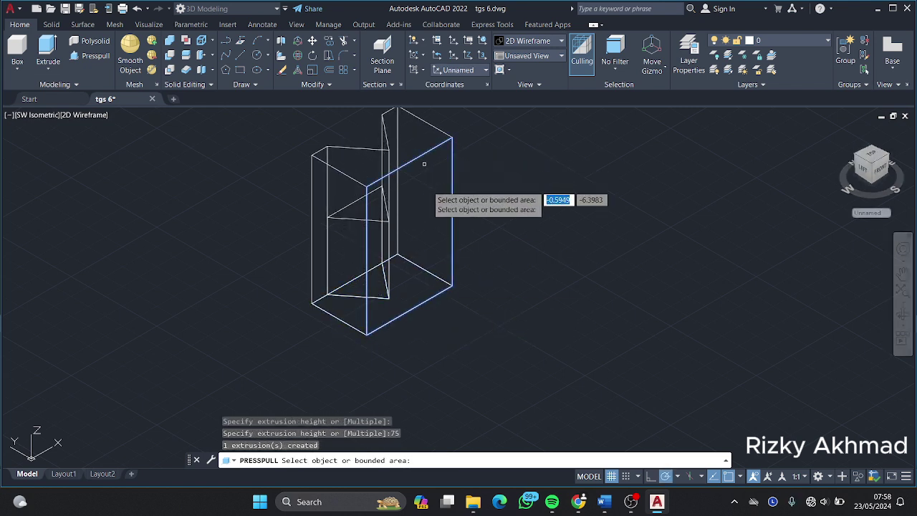
{"action": "key", "text": "Return"}
Inspect the solids from front, top and SW Isometric views.
{"action": "left_click", "coordinate": [882, 165]}
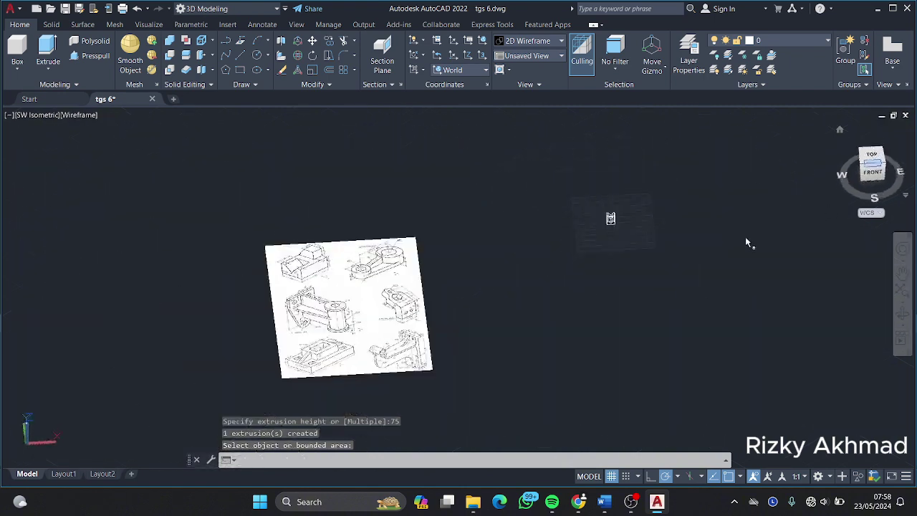
{"action": "left_click_drag", "start_coordinate": [575, 244], "coordinate": [622, 175]}
{"action": "scroll", "coordinate": [622, 175], "scroll_direction": "up", "scroll_amount": 3}
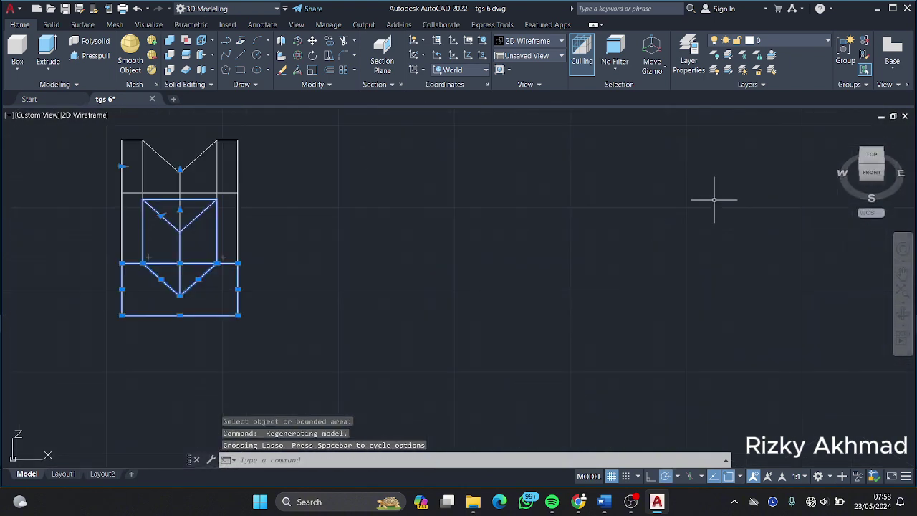
{"action": "left_click", "coordinate": [871, 154]}
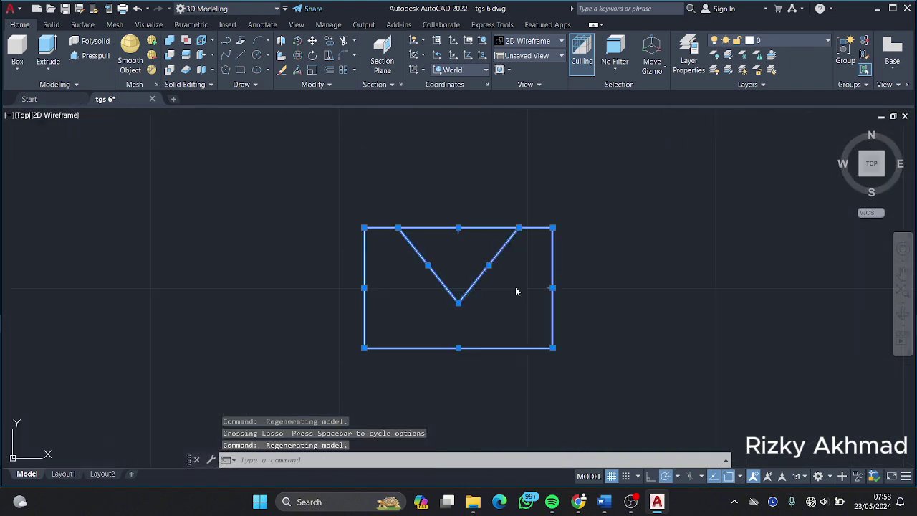
{"action": "left_click", "coordinate": [866, 171]}
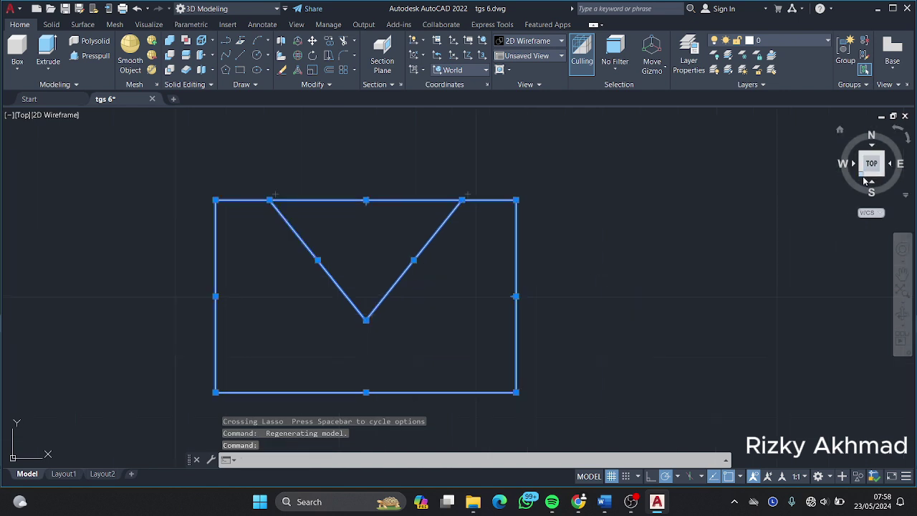
{"action": "key", "text": "Escape"}
{"action": "left_click", "coordinate": [534, 56]}
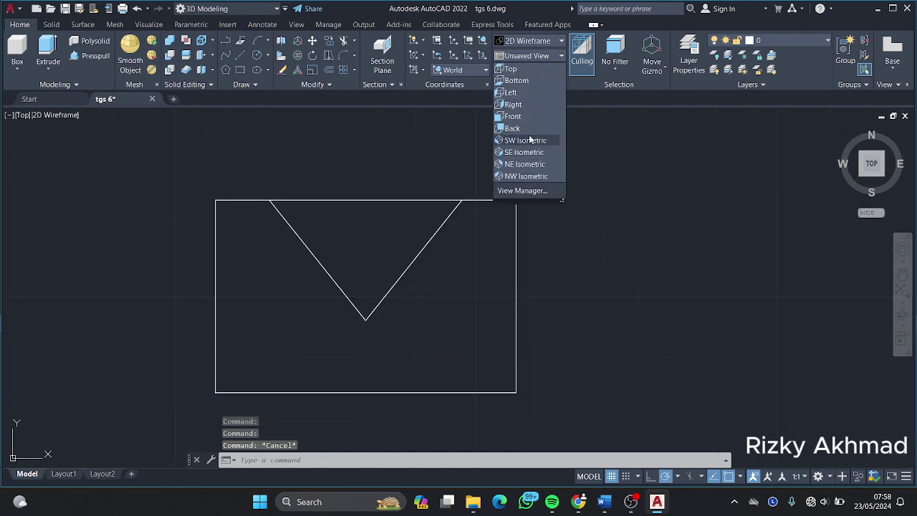
{"action": "left_click", "coordinate": [530, 140]}
{"action": "left_click_drag", "start_coordinate": [469, 181], "coordinate": [399, 297]}
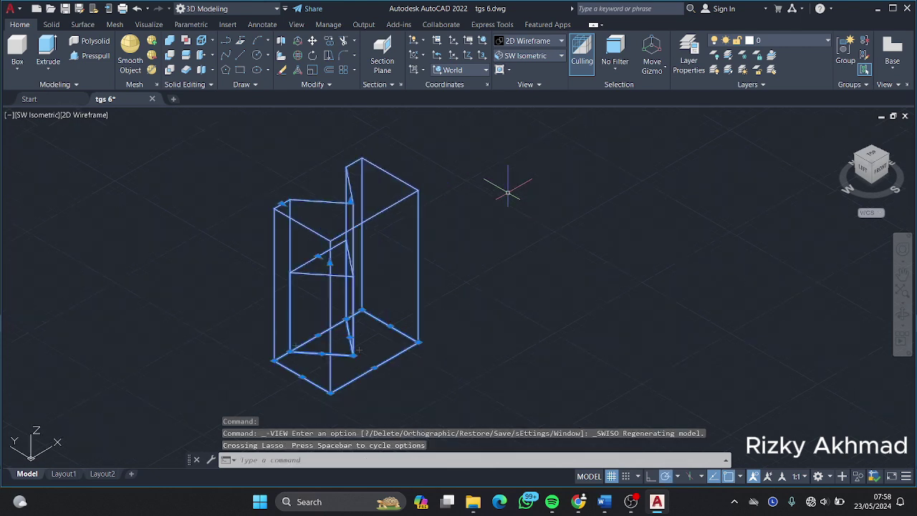
{"action": "type", "text": "UNIO"}
Union the triangular prism and the 75-unit block into one solid.
{"action": "key", "text": "Return"}
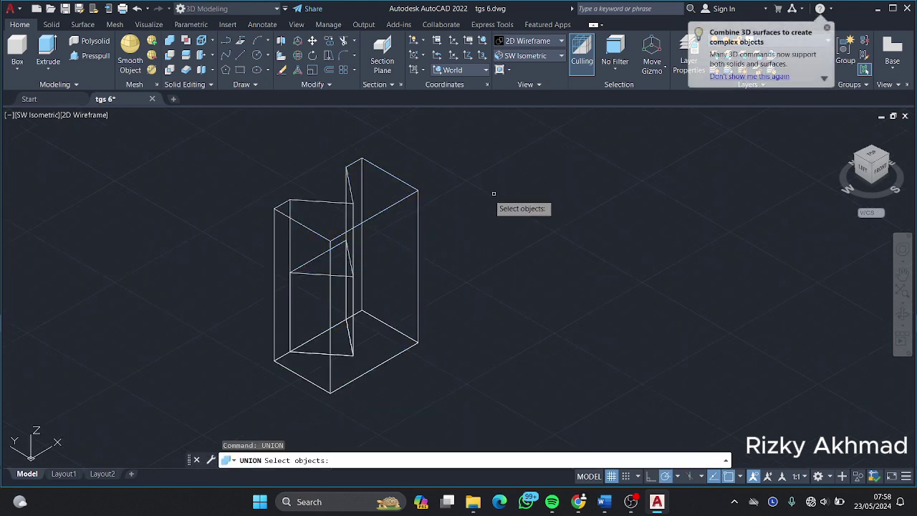
{"action": "left_click", "coordinate": [417, 263]}
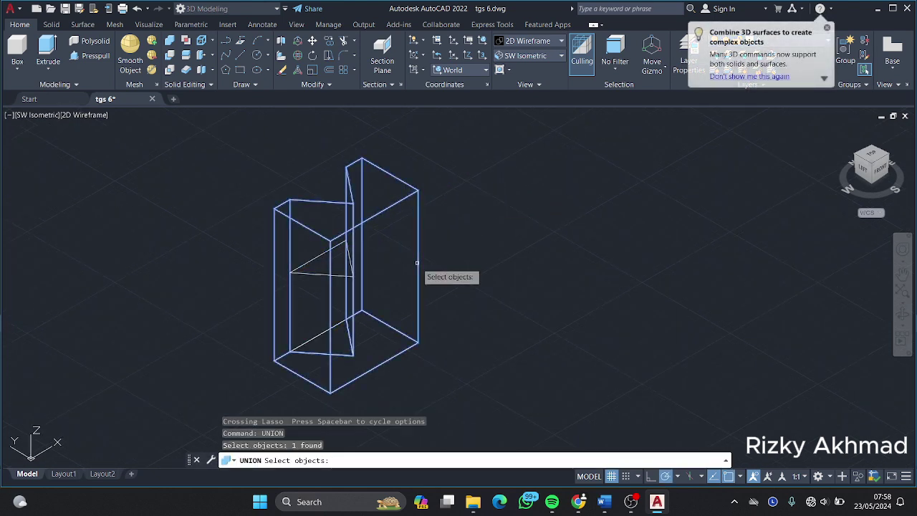
{"action": "left_click", "coordinate": [318, 275]}
{"action": "left_click", "coordinate": [324, 274]}
{"action": "left_click", "coordinate": [326, 273]}
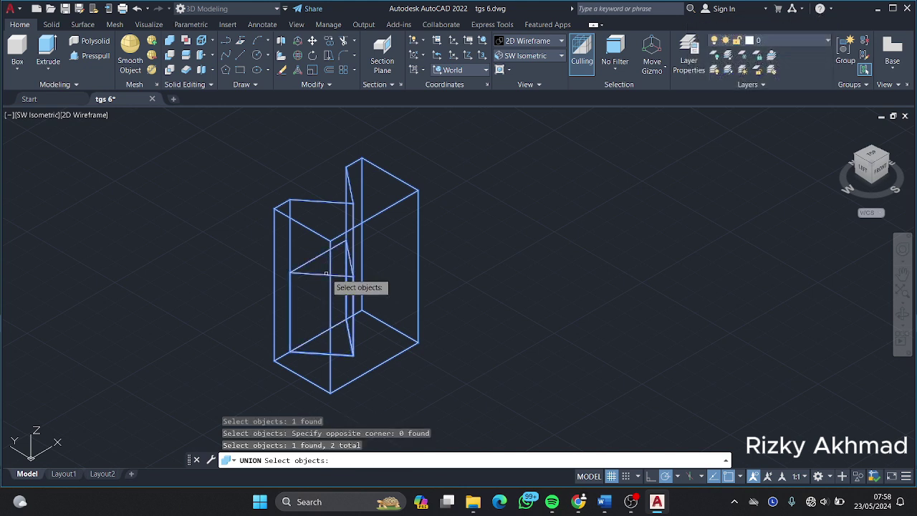
{"action": "key", "text": "Return"}
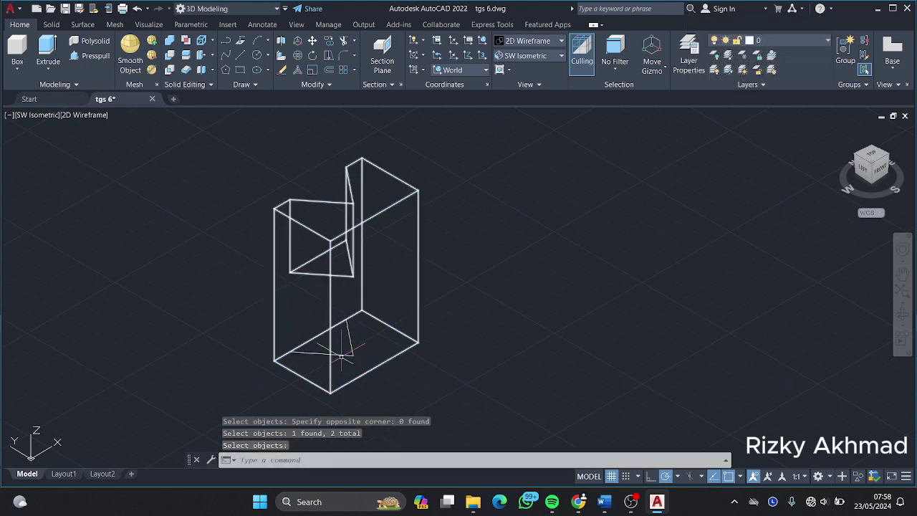
{"action": "key", "text": "Escape"}
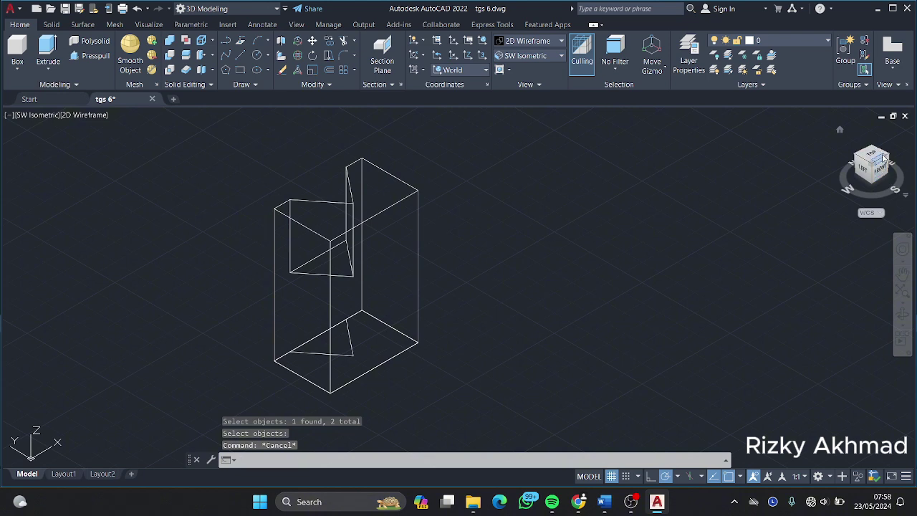
{"action": "left_click", "coordinate": [552, 55]}
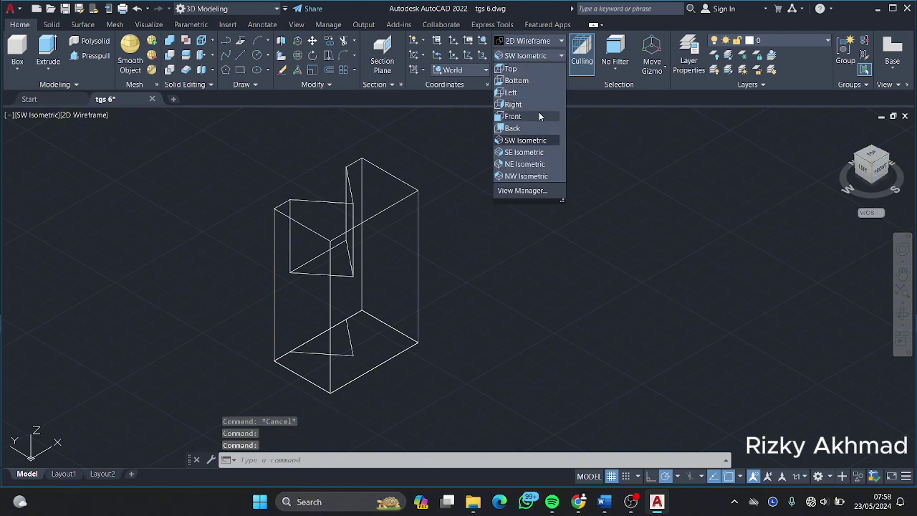
In Top view, draw the trapezoid's 24-unit vertical and 38-unit horizontal sides.
{"action": "left_click", "coordinate": [511, 68]}
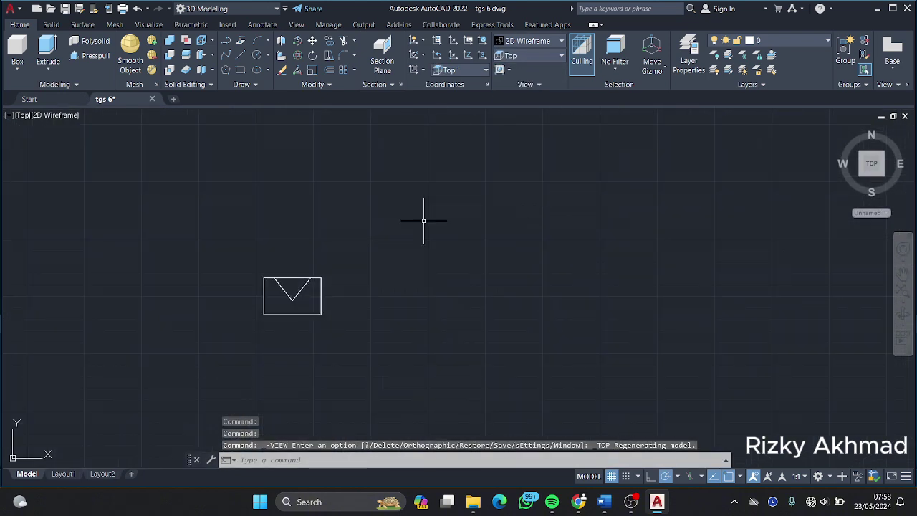
{"action": "scroll", "coordinate": [420, 243], "scroll_direction": "up", "scroll_amount": 2}
{"action": "left_click", "coordinate": [225, 40]}
{"action": "left_click", "coordinate": [430, 254]}
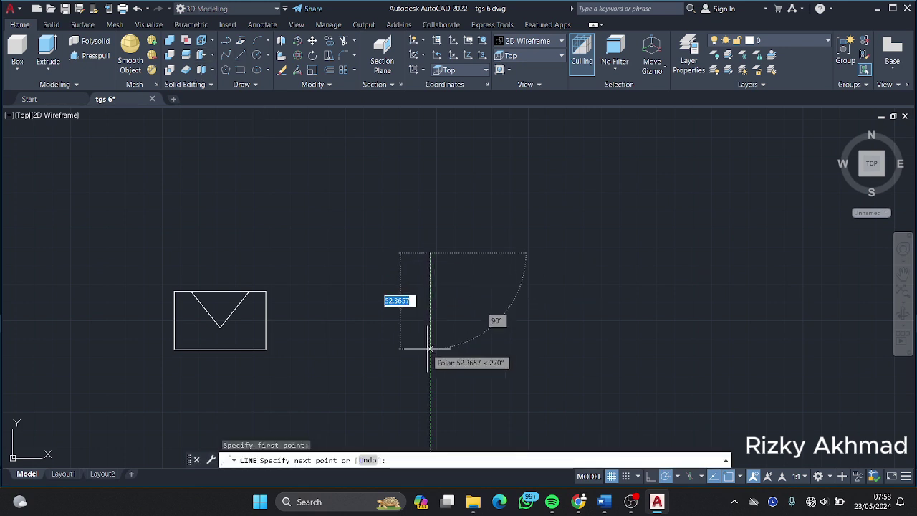
{"action": "key", "text": "Return"}
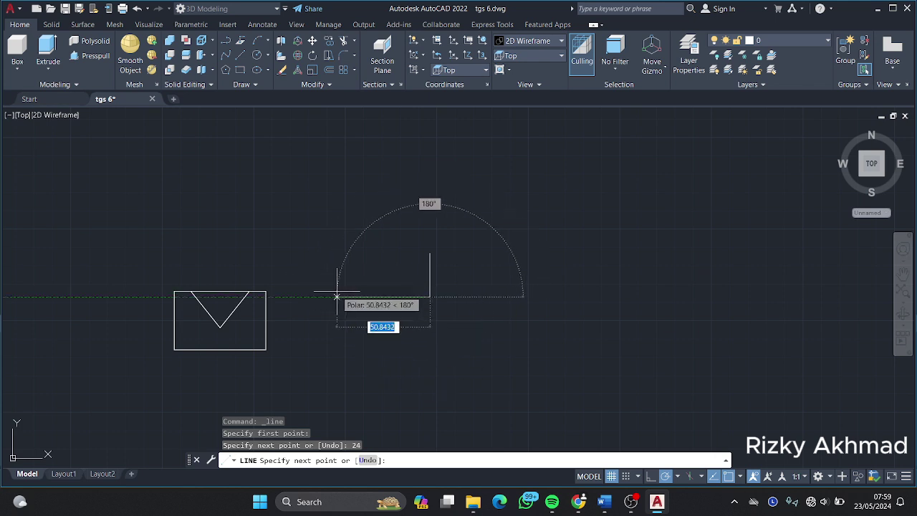
{"action": "type", "text": "38"}
{"action": "key", "text": "Escape"}
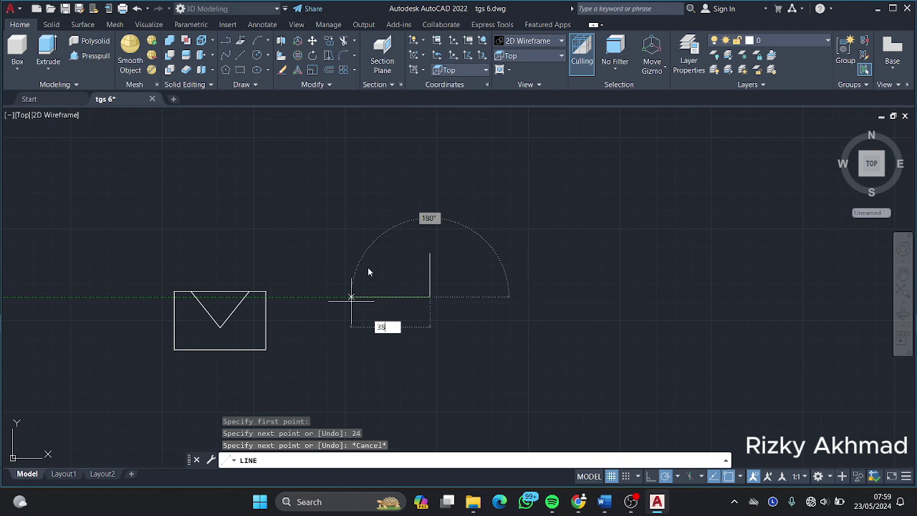
{"action": "key", "text": "Return"}
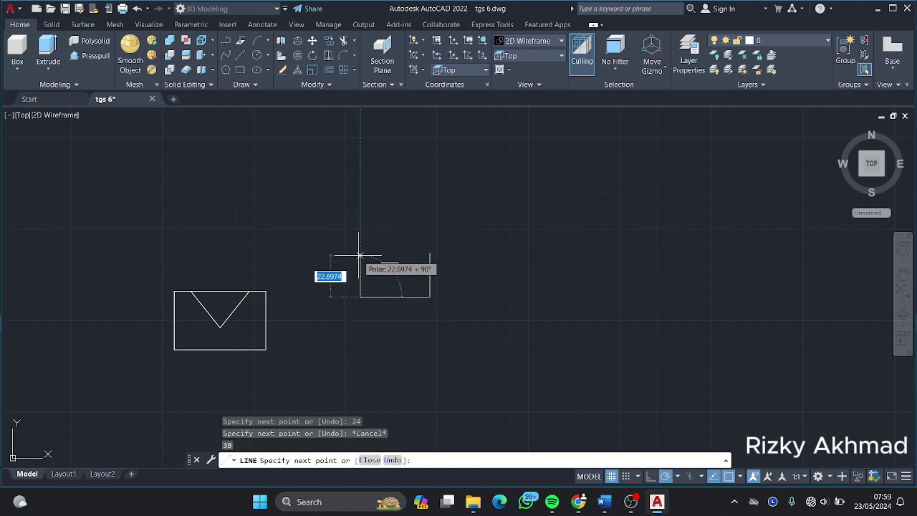
{"action": "left_click", "coordinate": [360, 255]}
{"action": "key", "text": "Escape"}
Draw the 24-unit top edge and close the trapezoid with a slanted edge.
{"action": "key", "text": "Return"}
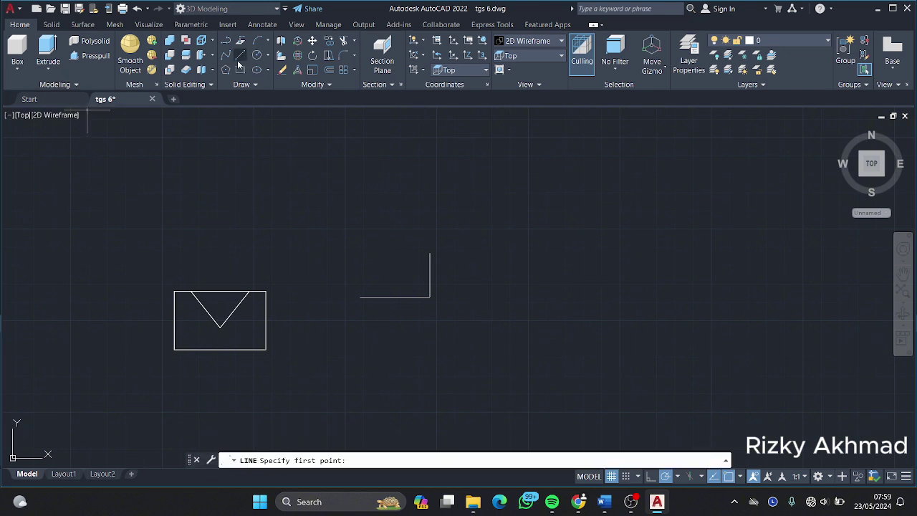
{"action": "left_click", "coordinate": [431, 252]}
{"action": "type", "text": "24"}
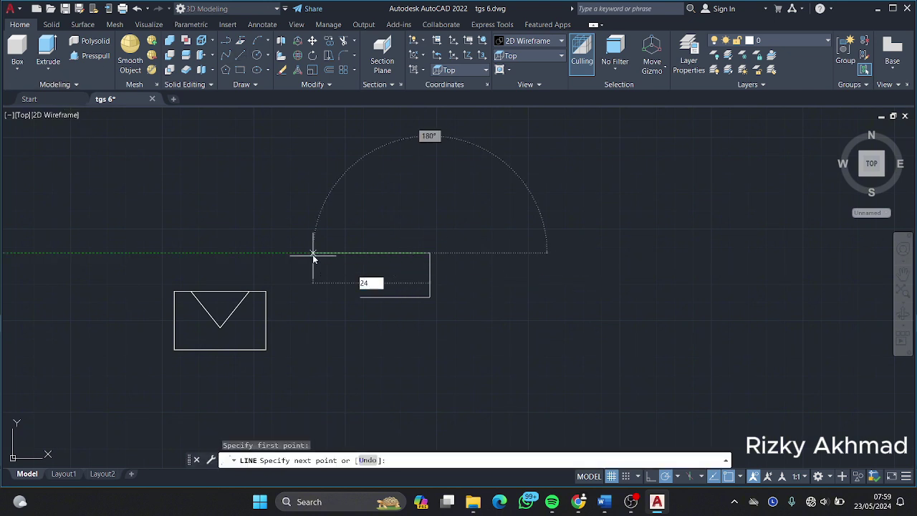
{"action": "key", "text": "Return"}
{"action": "left_click", "coordinate": [359, 297]}
{"action": "key", "text": "Escape"}
Press-pull the trapezoid into a 24-unit-tall solid.
{"action": "scroll", "coordinate": [262, 160], "scroll_direction": "up", "scroll_amount": 2}
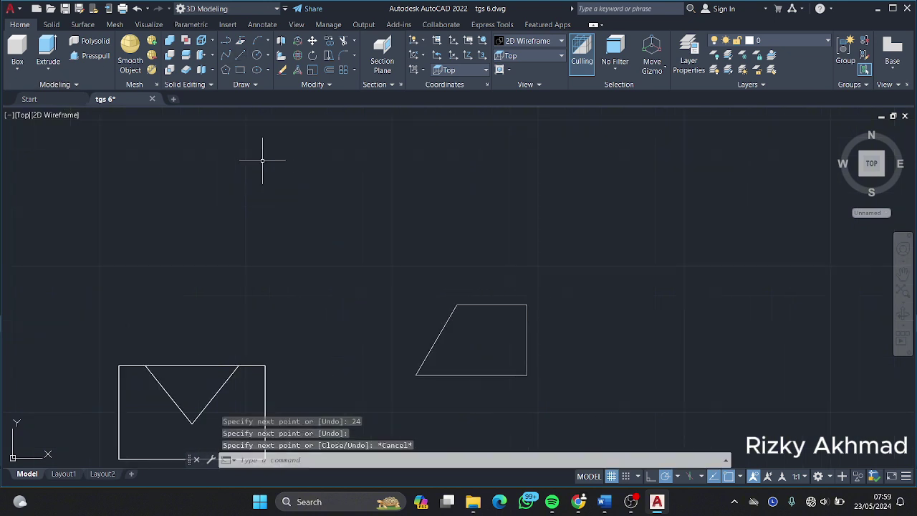
{"action": "left_click", "coordinate": [85, 56]}
{"action": "left_click", "coordinate": [479, 340]}
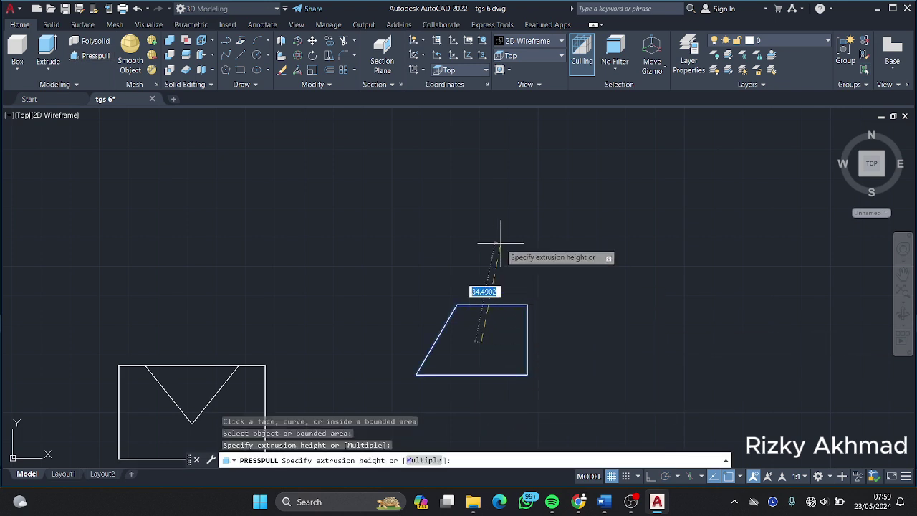
{"action": "key", "text": "Return"}
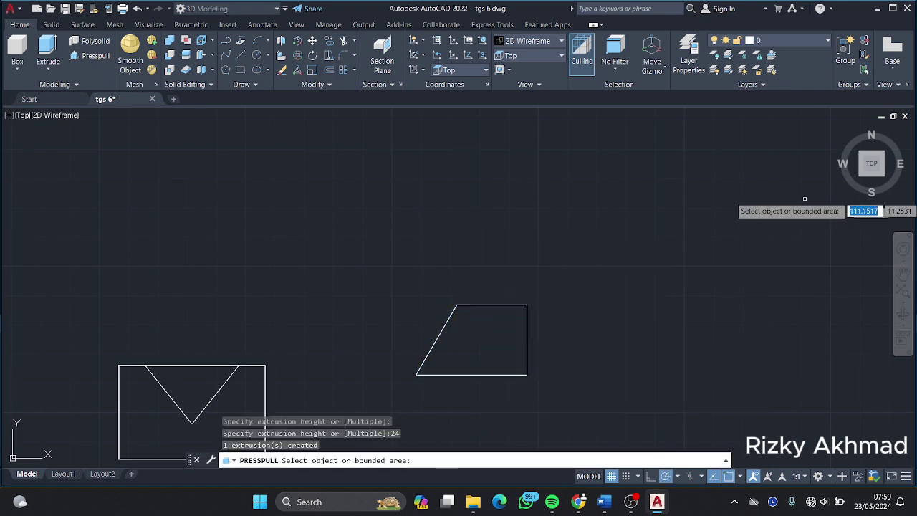
{"action": "key", "text": "Return"}
{"action": "left_click", "coordinate": [552, 55]}
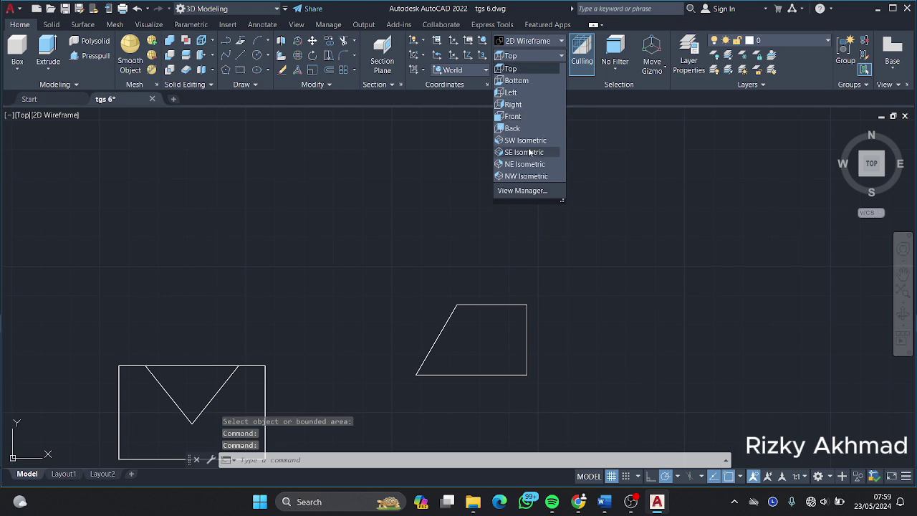
In SW Isometric view, 3D-rotate all the selected solids.
{"action": "left_click", "coordinate": [525, 140]}
{"action": "mouse_move", "coordinate": [373, 209]}
{"action": "left_mouse_down"}
{"action": "mouse_move", "coordinate": [348, 331]}
{"action": "mouse_move", "coordinate": [501, 180]}
{"action": "left_mouse_up"}
{"action": "left_click", "coordinate": [298, 56]}
{"action": "left_click", "coordinate": [407, 237]}
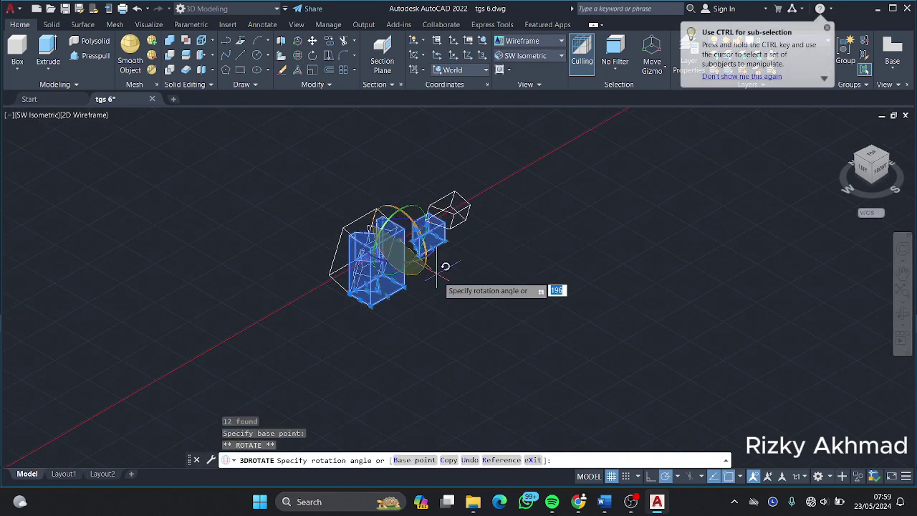
{"action": "left_click", "coordinate": [400, 154]}
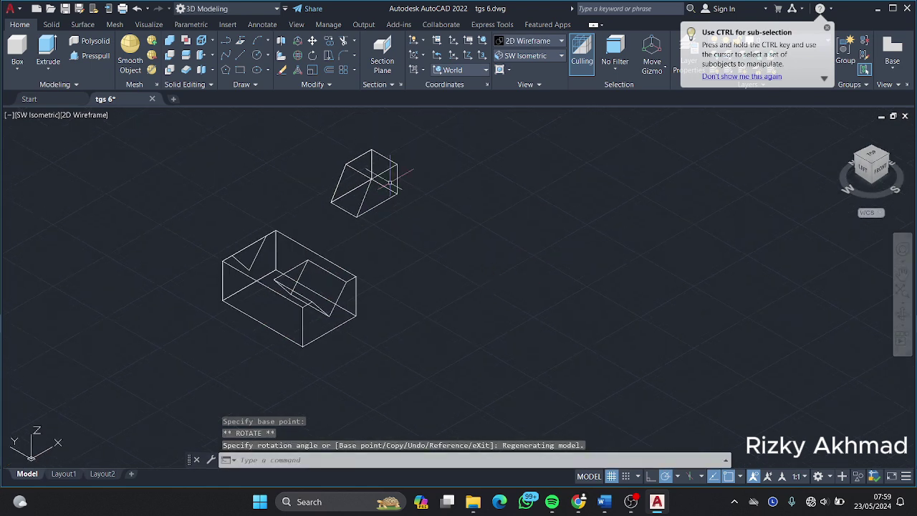
Abandon rotating the small wedge and delete the two stray lines inside the box.
{"action": "left_click_drag", "start_coordinate": [391, 183], "coordinate": [394, 165]}
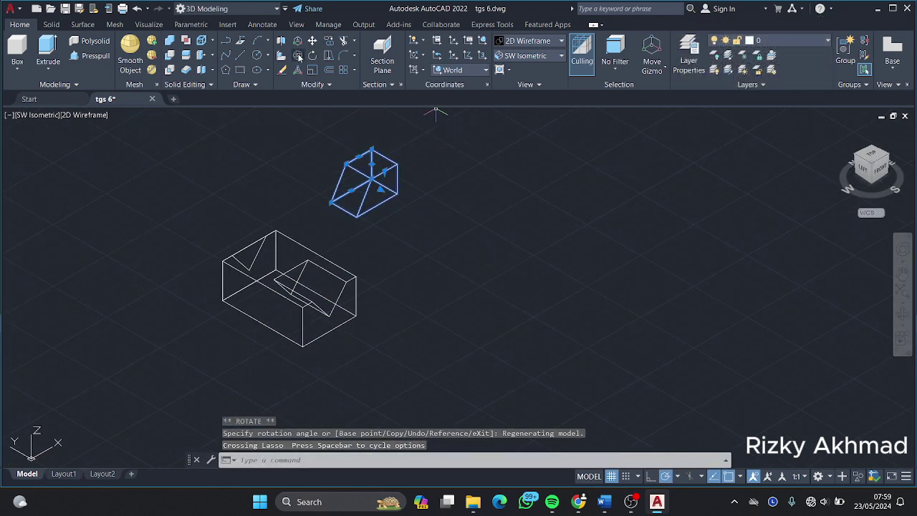
{"action": "left_click", "coordinate": [298, 56]}
{"action": "left_click", "coordinate": [365, 183]}
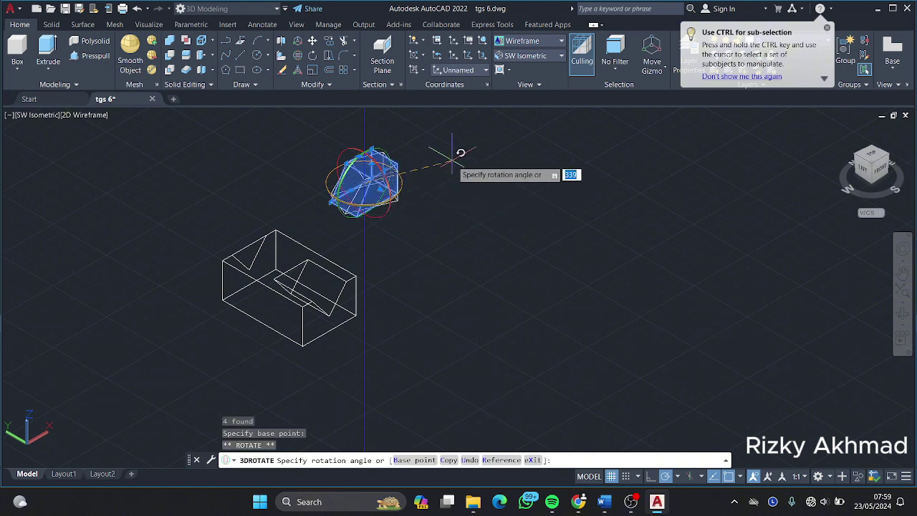
{"action": "key", "text": "Escape"}
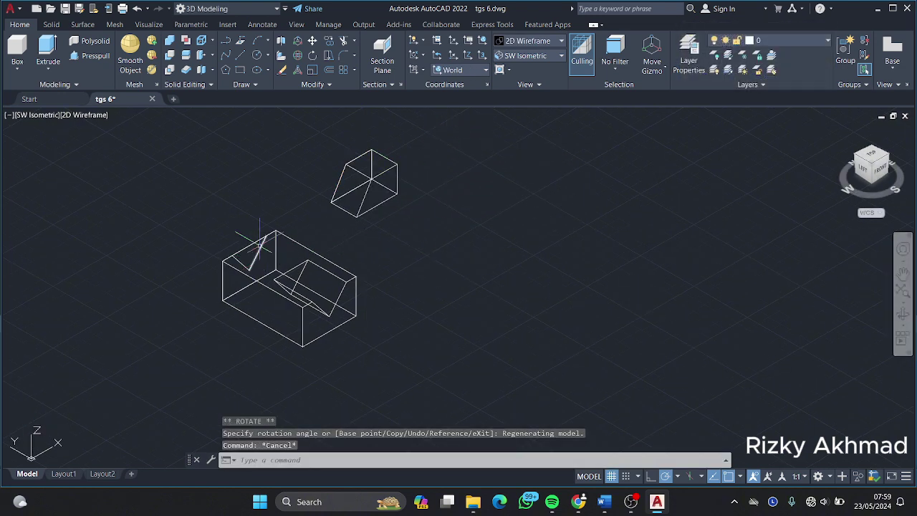
{"action": "left_click", "coordinate": [259, 242]}
{"action": "left_click", "coordinate": [235, 257]}
{"action": "key", "text": "Delete"}
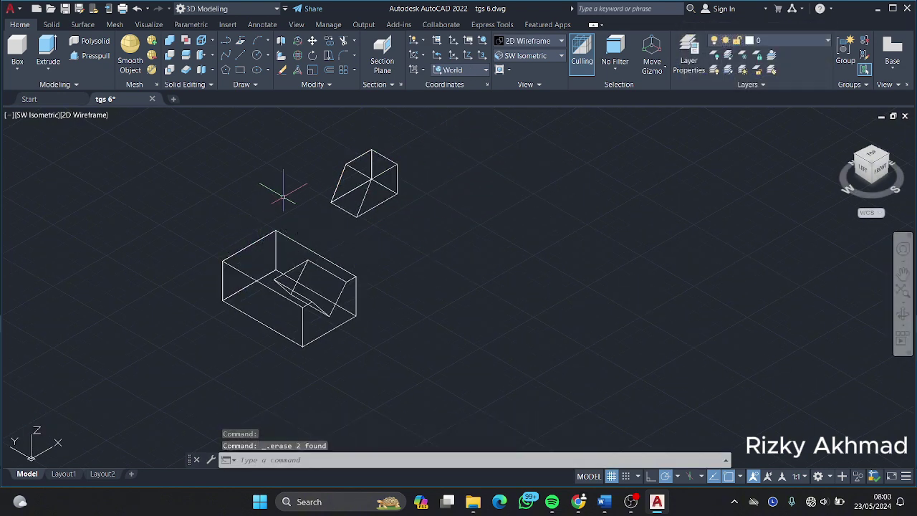
Select the small wedge and start, then cancel, a move.
{"action": "left_click", "coordinate": [344, 183]}
{"action": "left_click", "coordinate": [278, 199]}
{"action": "left_click", "coordinate": [313, 42]}
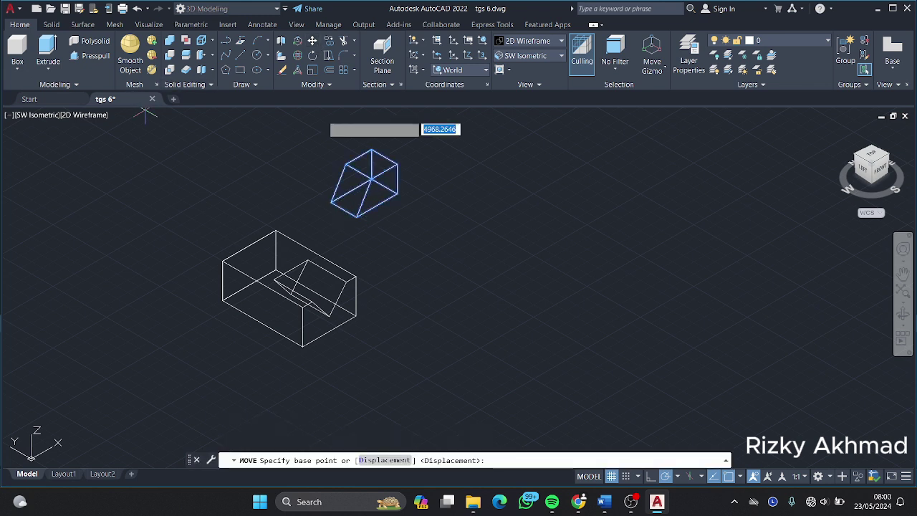
{"action": "left_click", "coordinate": [331, 203]}
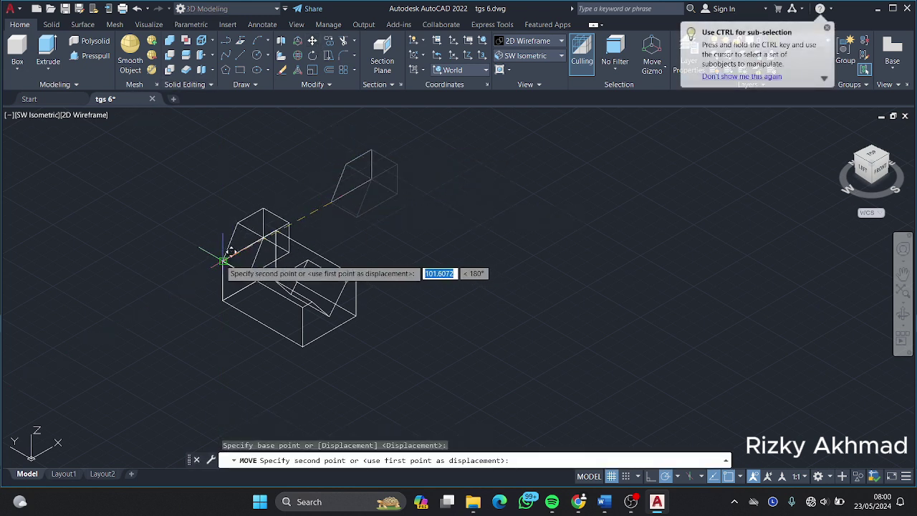
{"action": "key", "text": "Escape"}
Change the visual style to Realistic, then Shaded with Edges.
{"action": "left_click", "coordinate": [533, 41]}
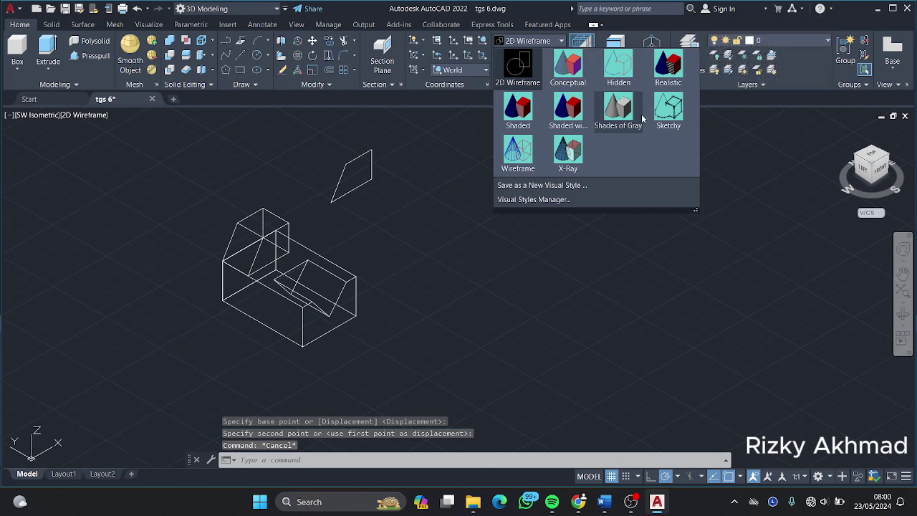
{"action": "left_click", "coordinate": [667, 66]}
{"action": "scroll", "coordinate": [378, 286], "scroll_direction": "up", "scroll_amount": 2}
{"action": "left_click", "coordinate": [555, 41]}
Select the small wedge solid and delete it.
{"action": "left_click", "coordinate": [565, 116]}
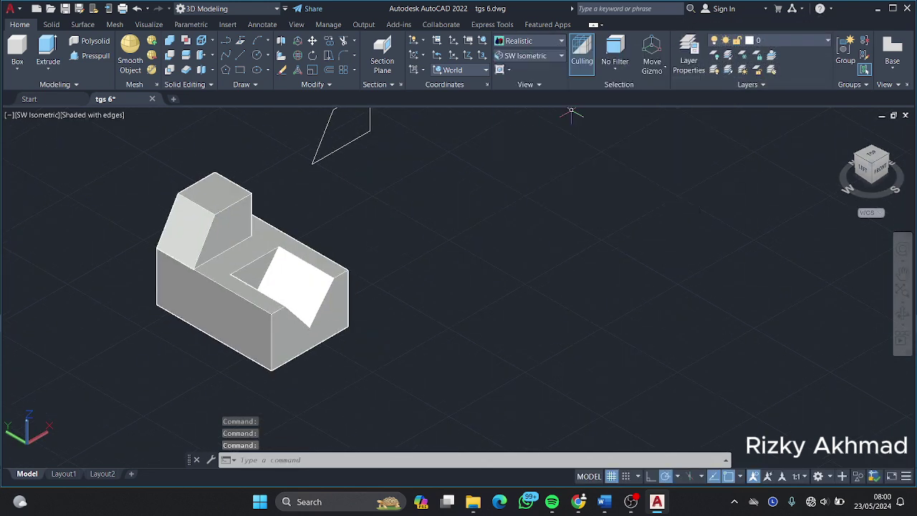
{"action": "scroll", "coordinate": [536, 225], "scroll_direction": "down", "scroll_amount": 2}
{"action": "left_click_drag", "start_coordinate": [425, 159], "coordinate": [446, 175]}
{"action": "key", "text": "Delete"}
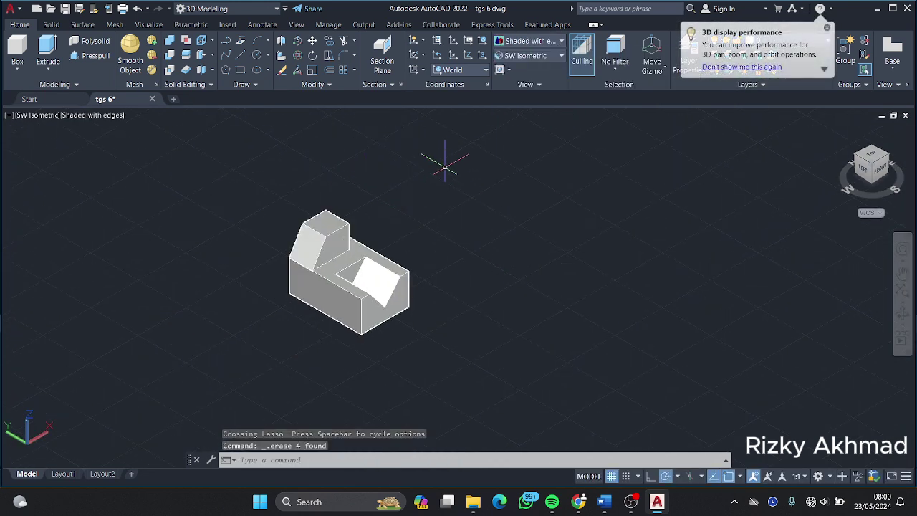
{"action": "left_click", "coordinate": [631, 501]}
Draw a 150-unit left edge, 75-unit bottom, then right and top edges closing the rectangle.
{"action": "left_click", "coordinate": [662, 497]}
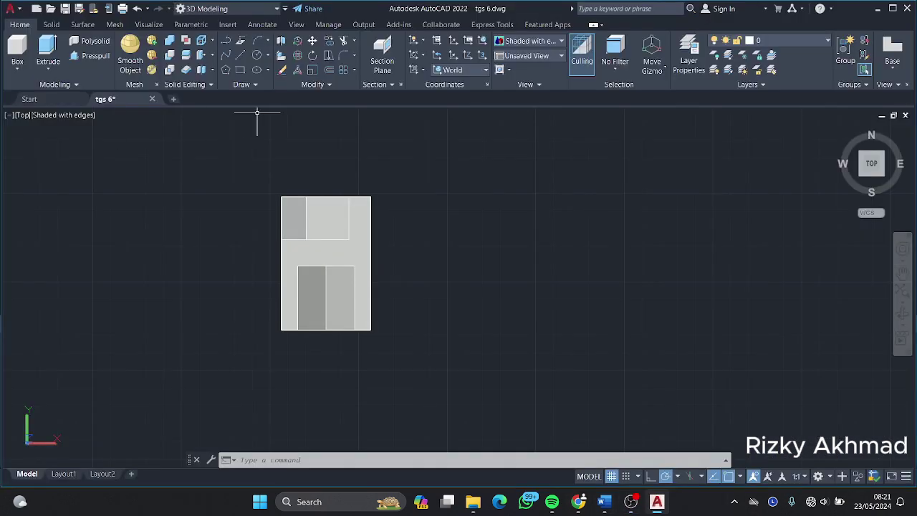
{"action": "left_click", "coordinate": [242, 57]}
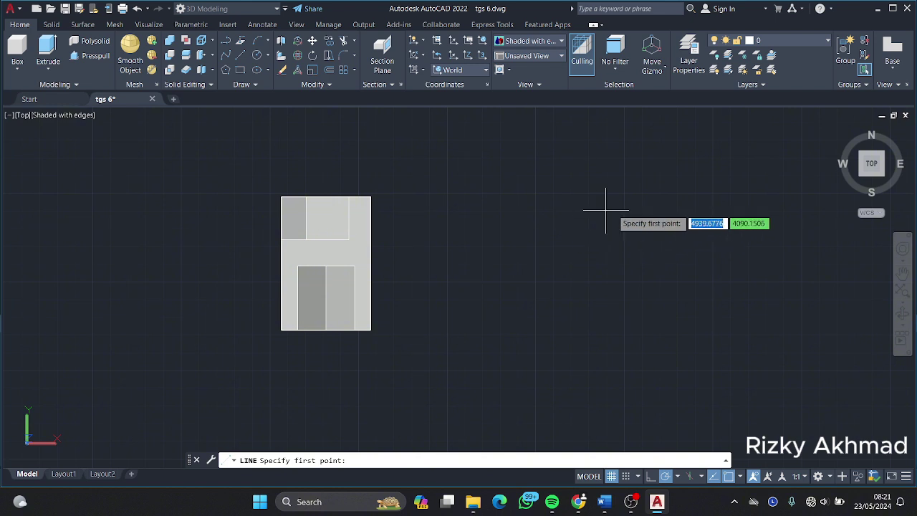
{"action": "left_click", "coordinate": [513, 193]}
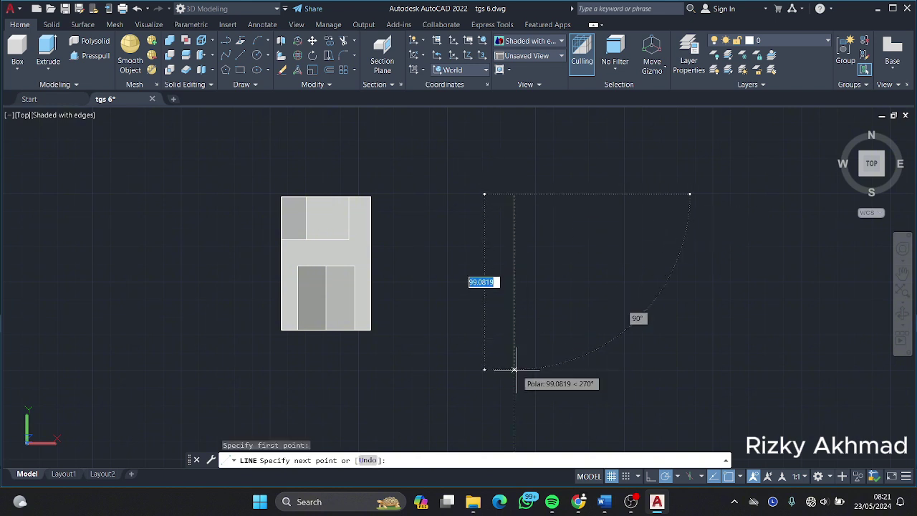
{"action": "type", "text": "150"}
{"action": "key", "text": "Return"}
{"action": "scroll", "coordinate": [795, 374], "scroll_direction": "down", "scroll_amount": 1}
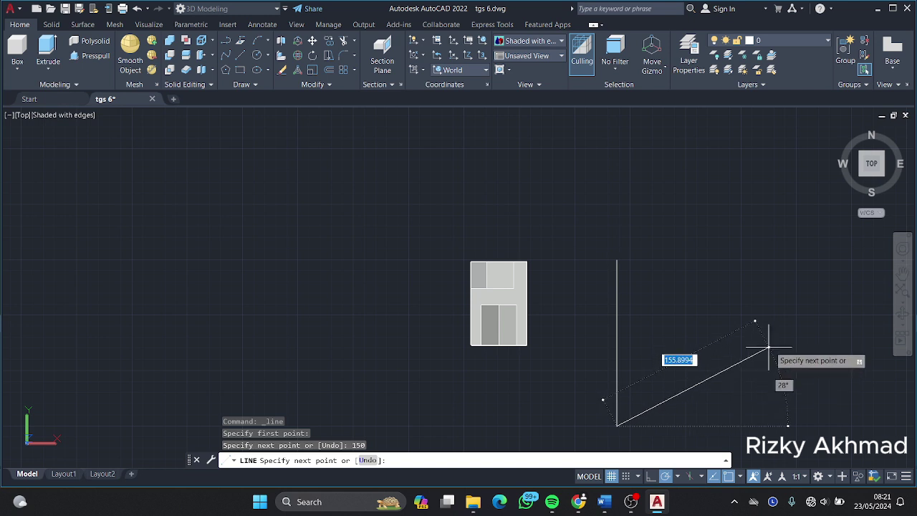
{"action": "type", "text": "75"}
{"action": "key", "text": "Return"}
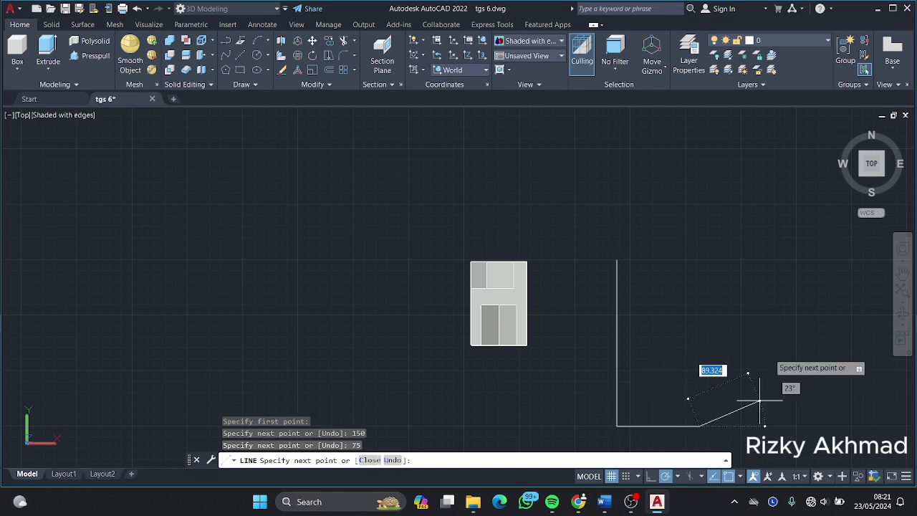
{"action": "left_click", "coordinate": [701, 260]}
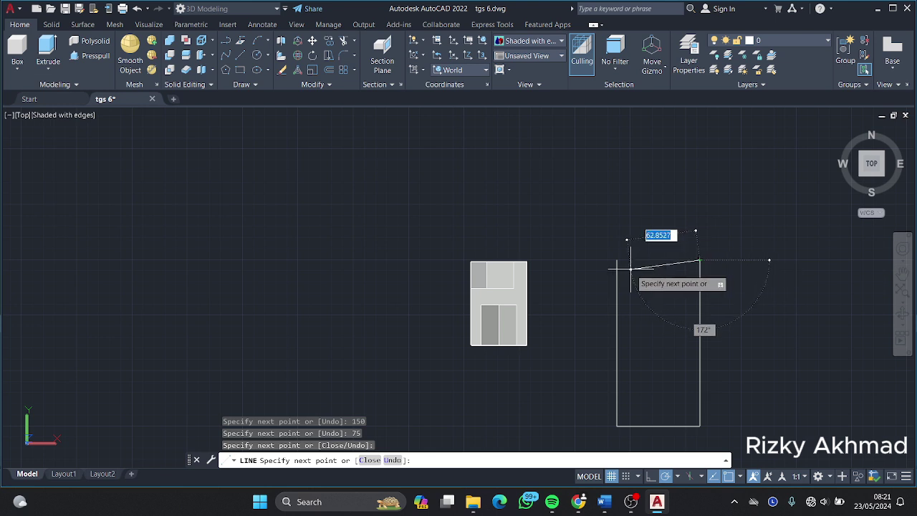
{"action": "left_click", "coordinate": [616, 260]}
{"action": "key", "text": "Escape"}
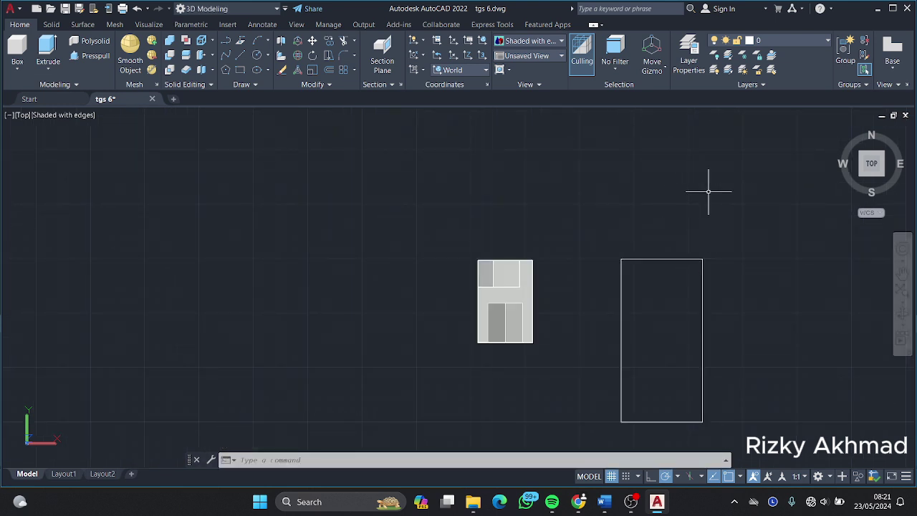
{"action": "scroll", "coordinate": [618, 153], "scroll_direction": "up", "scroll_amount": 2}
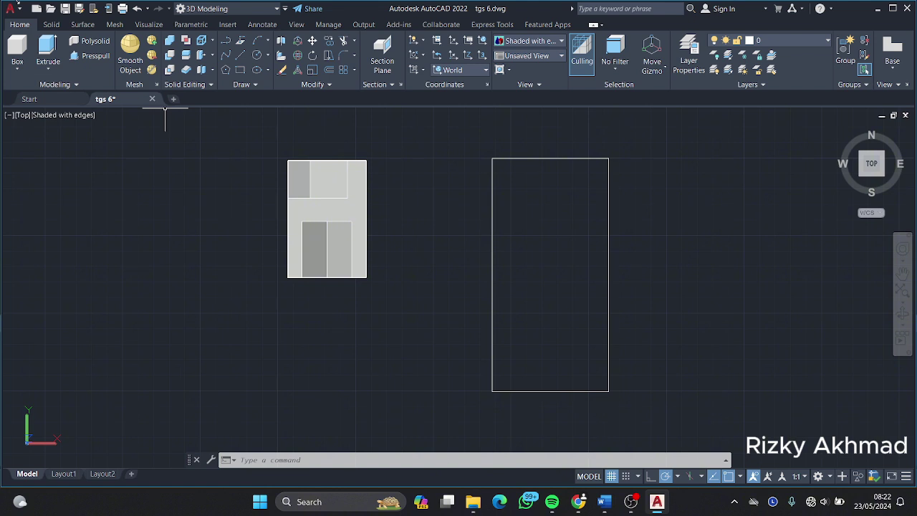
Turn on Object Snap and draw a 12-unit line left from the rectangle's centre.
{"action": "left_click", "coordinate": [241, 55]}
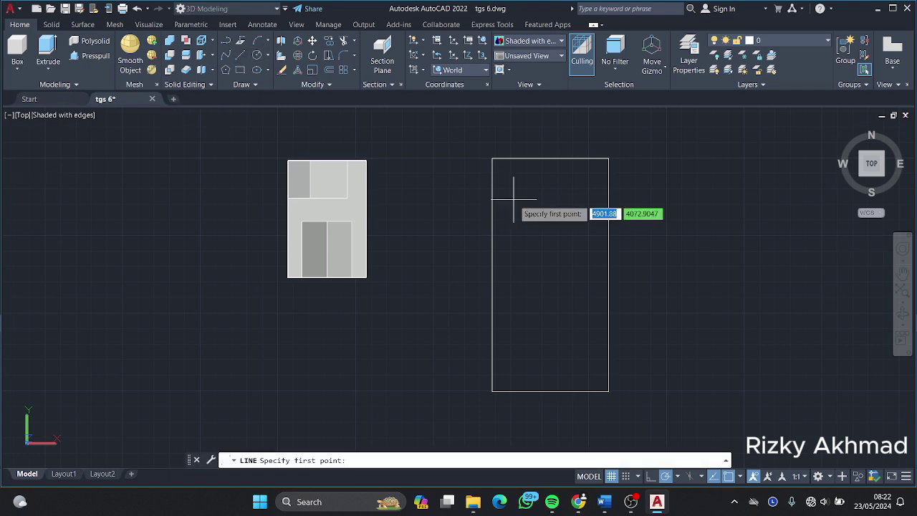
{"action": "left_click", "coordinate": [741, 475]}
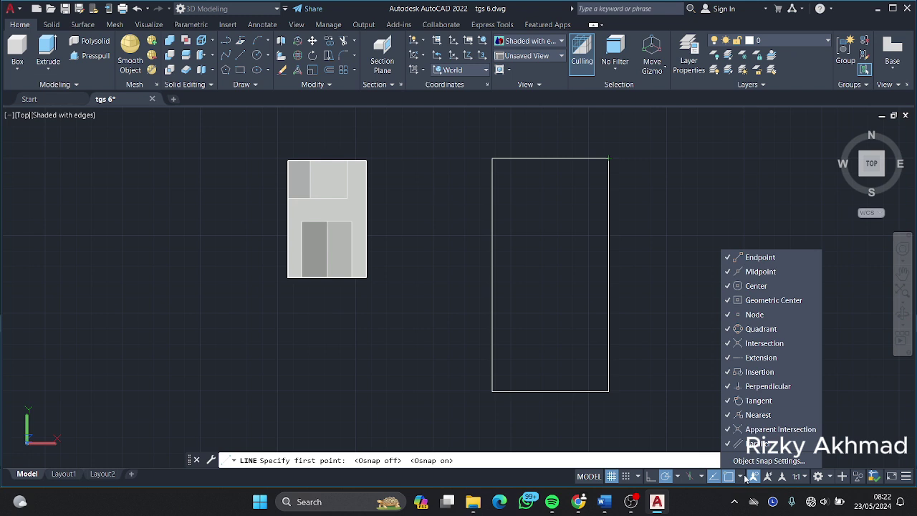
{"action": "left_click", "coordinate": [241, 55]}
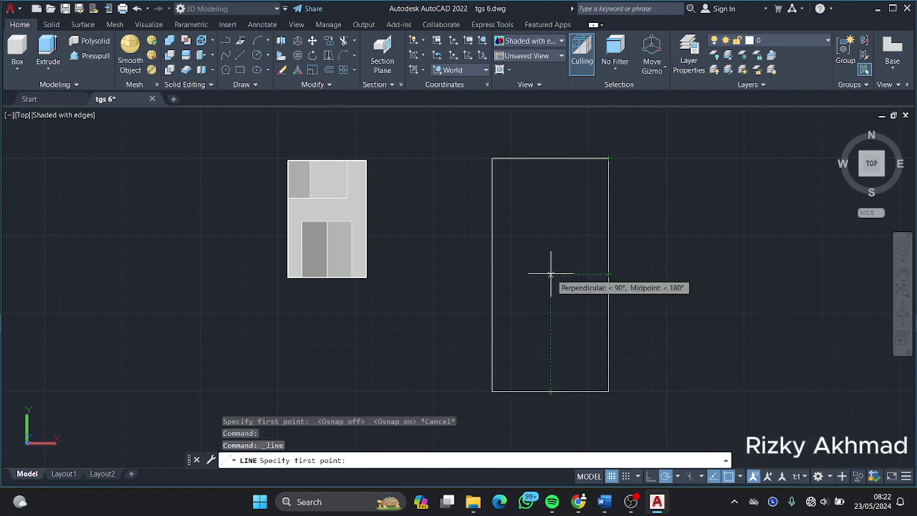
{"action": "left_click", "coordinate": [551, 275]}
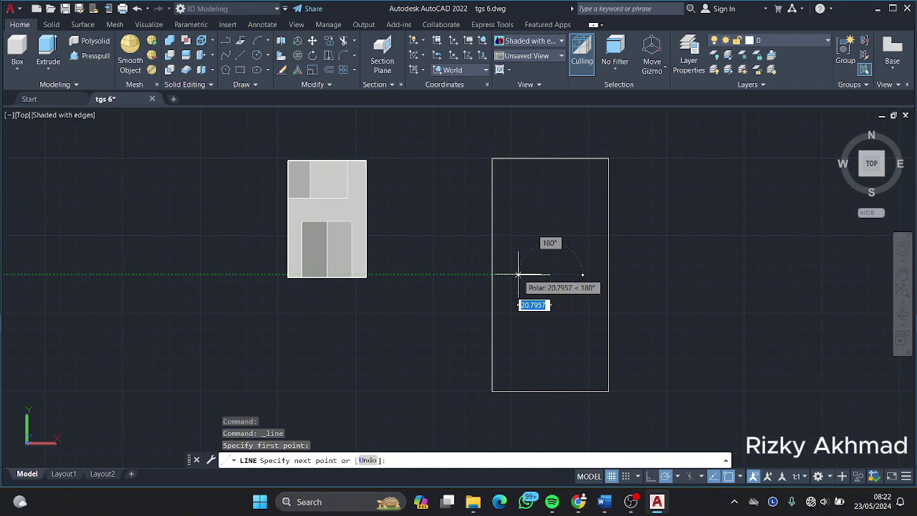
{"action": "type", "text": "12"}
{"action": "key", "text": "Return"}
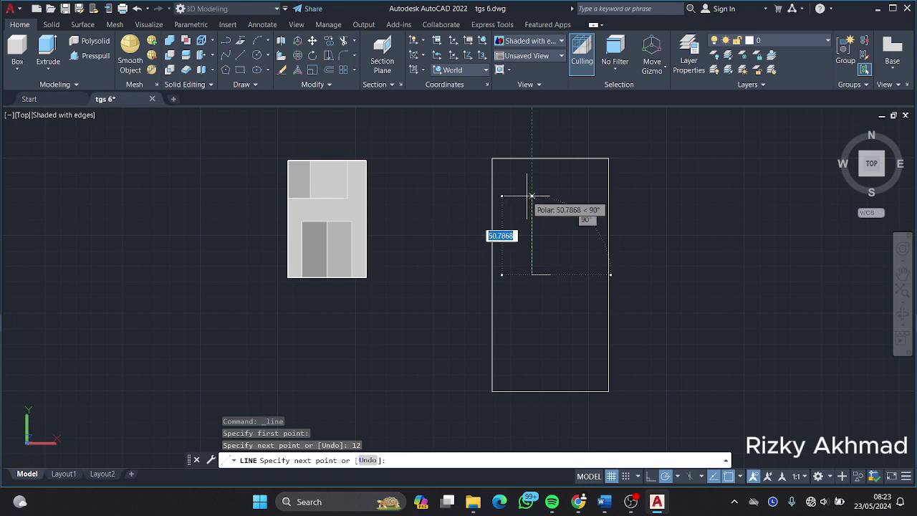
Draw the box's 25-unit, 24-unit and 50-unit sides, then erase the guide line.
{"action": "type", "text": "5"}
{"action": "key", "text": "Return"}
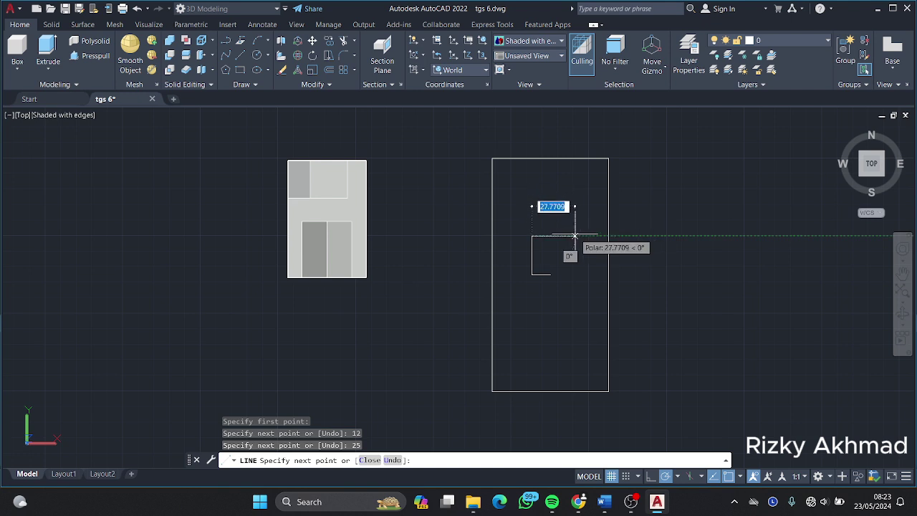
{"action": "key", "text": "Return"}
{"action": "key", "text": "Escape"}
{"action": "type", "text": "5"}
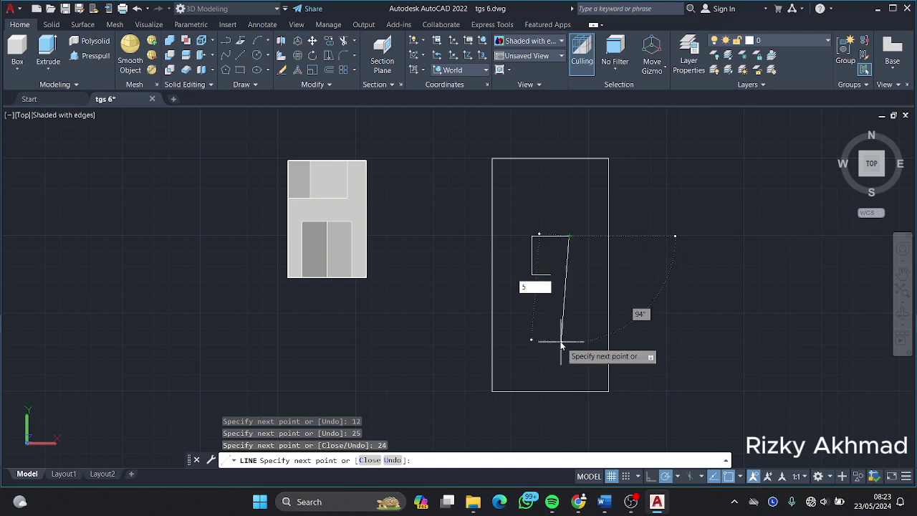
{"action": "key", "text": "Return"}
{"action": "key", "text": "Return"}
{"action": "key", "text": "Return"}
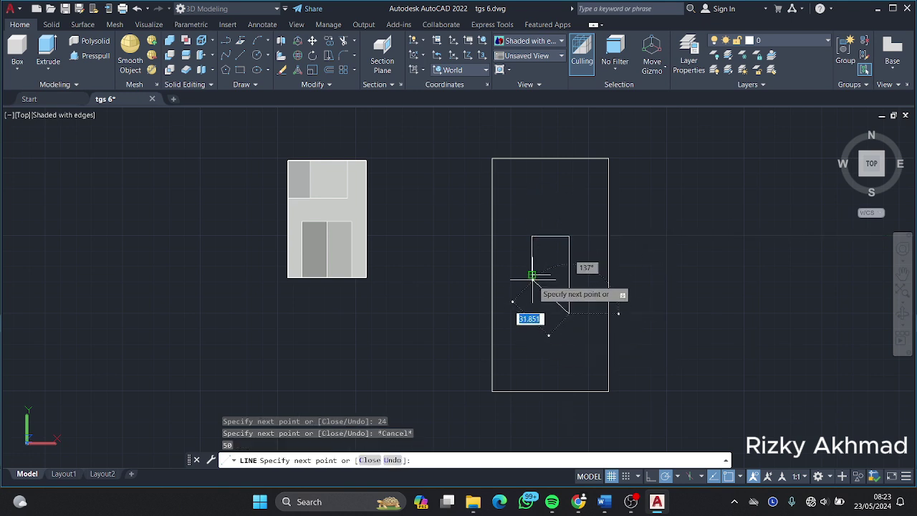
{"action": "key", "text": "Return"}
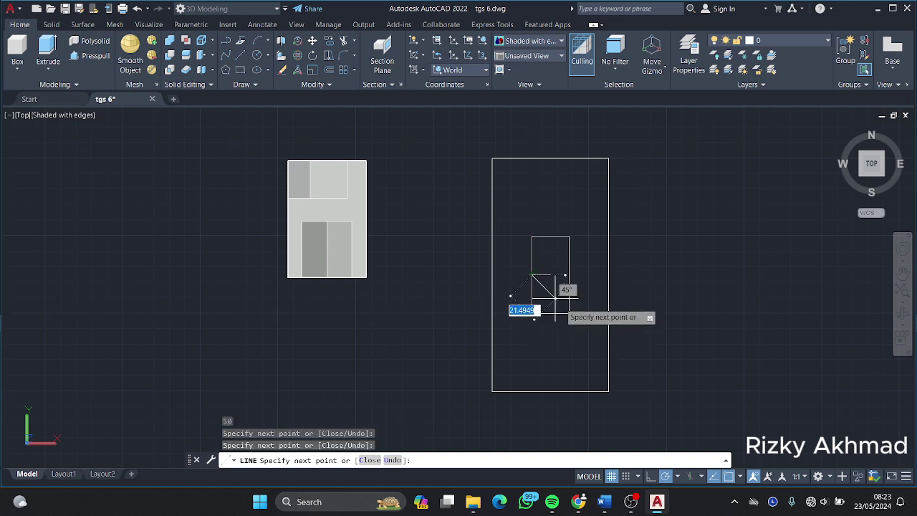
{"action": "key", "text": "Escape"}
{"action": "left_click", "coordinate": [539, 275]}
{"action": "key", "text": "Delete"}
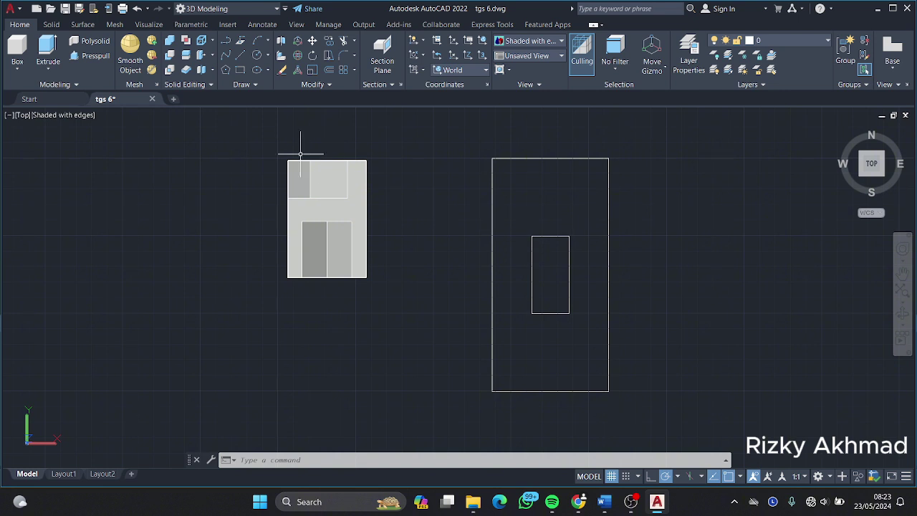
Draw a 50 by 75 line rectangle from the centre snap (25, 37.5, 50, 75) and erase the leftover stub.
{"action": "left_click", "coordinate": [241, 56]}
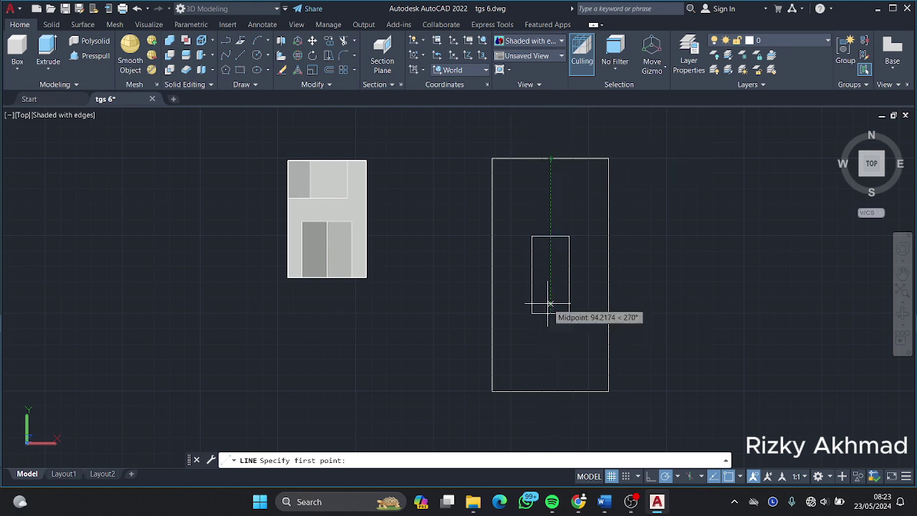
{"action": "left_click", "coordinate": [551, 274]}
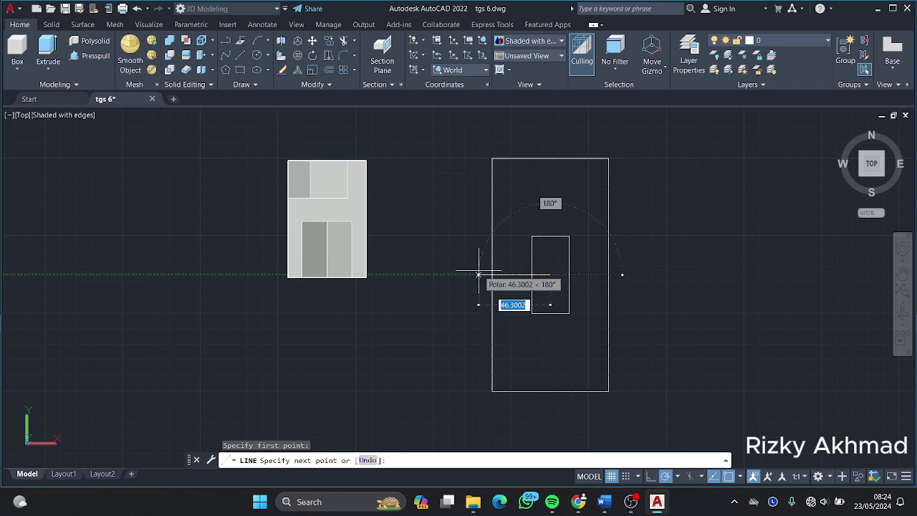
{"action": "type", "text": "25"}
{"action": "key", "text": "Return"}
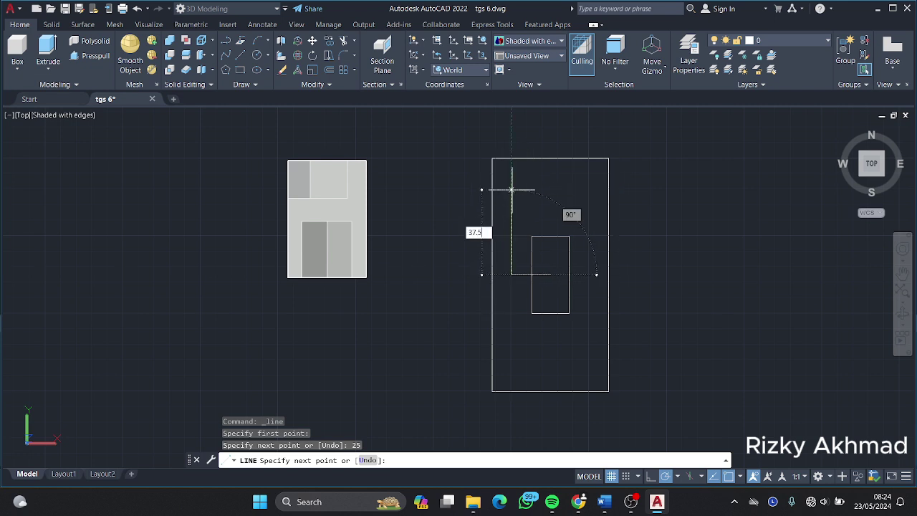
{"action": "key", "text": "Return"}
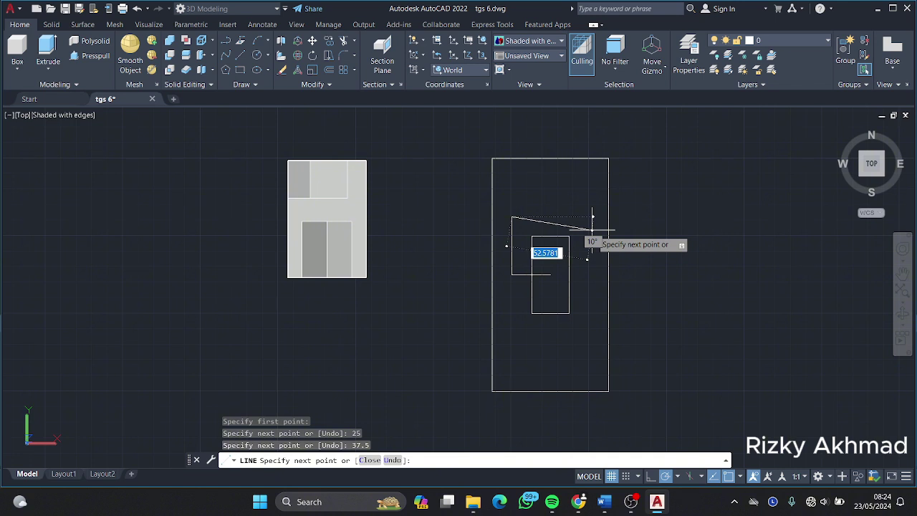
{"action": "type", "text": "50"}
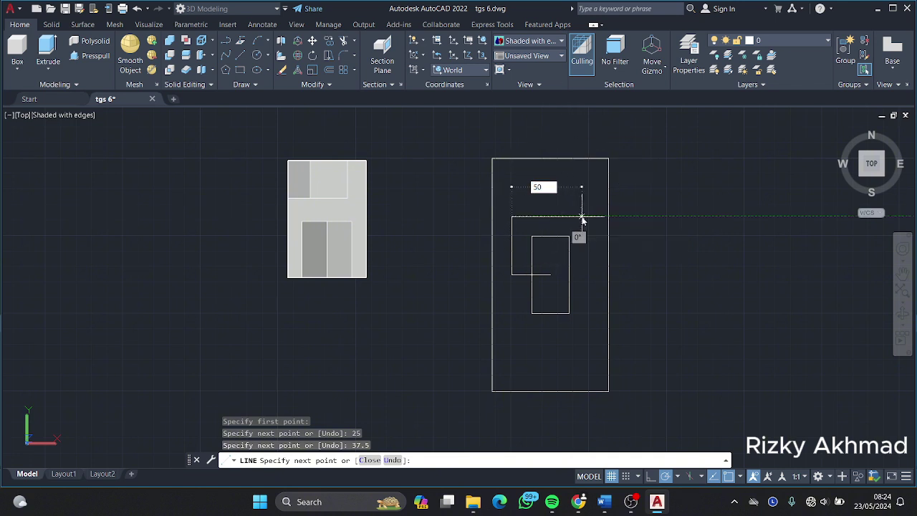
{"action": "key", "text": "Return"}
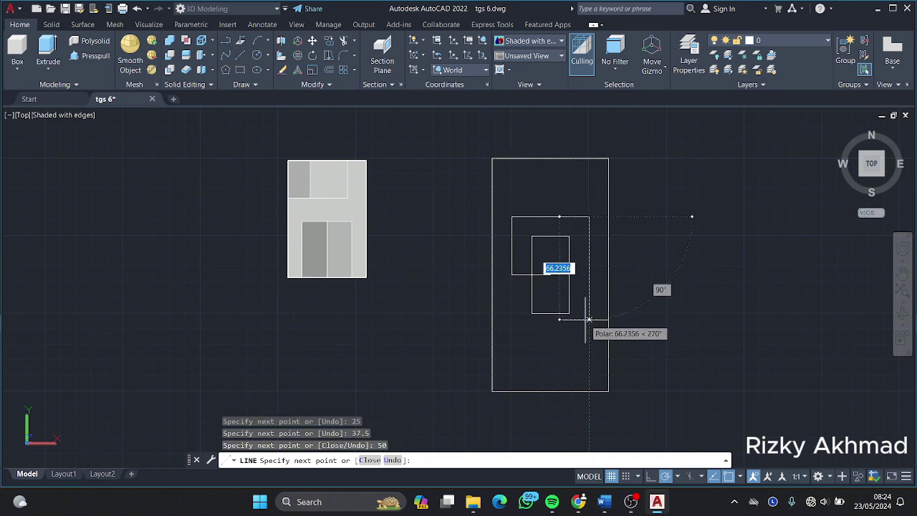
{"action": "key", "text": "Return"}
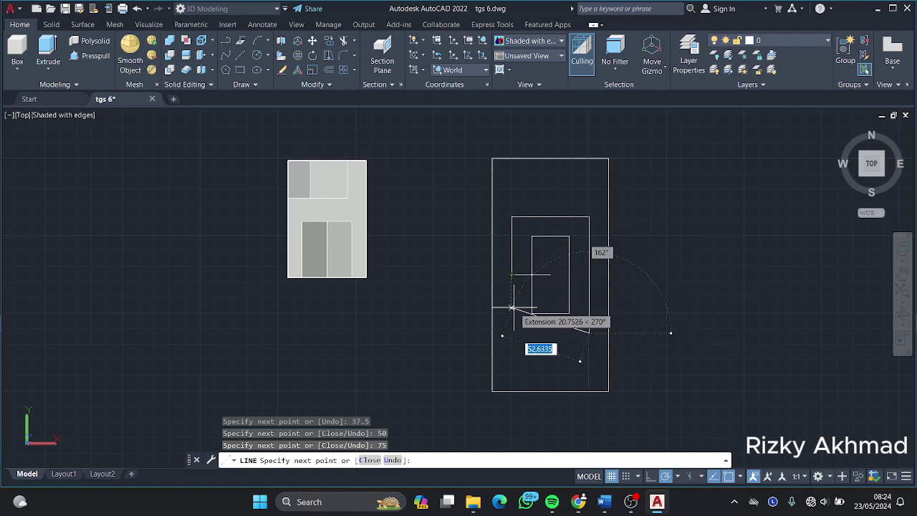
{"action": "key", "text": "Escape"}
{"action": "left_click", "coordinate": [528, 274]}
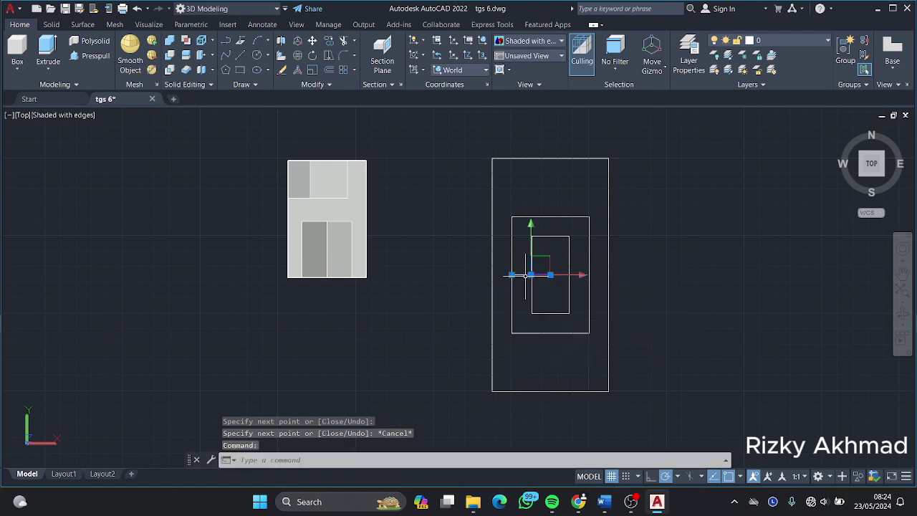
{"action": "key", "text": "Delete"}
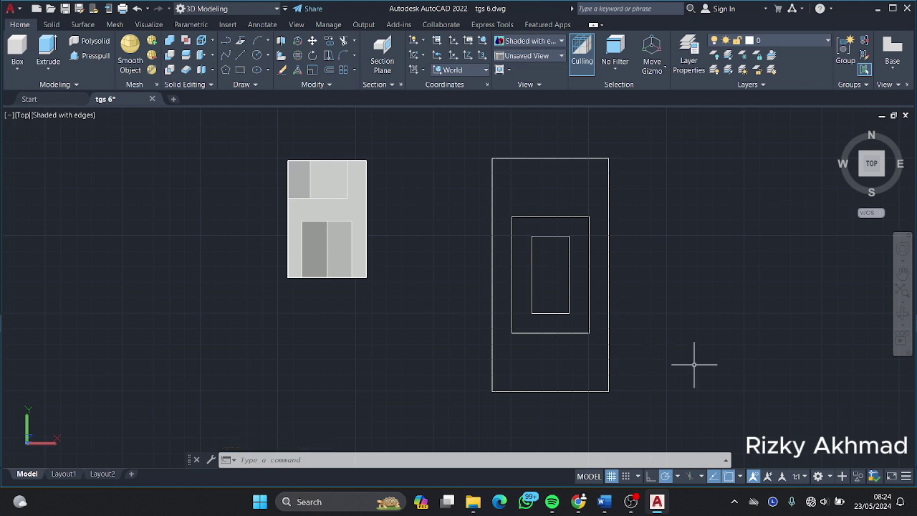
Draw a small line rectangle near the outer rectangle's lower-left corner.
{"action": "left_click", "coordinate": [227, 41]}
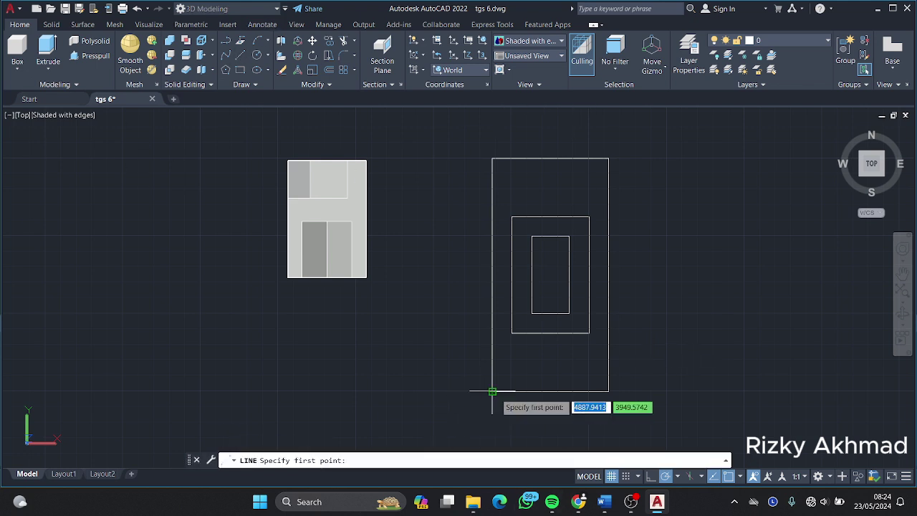
{"action": "key", "text": "Return"}
{"action": "key", "text": "Escape"}
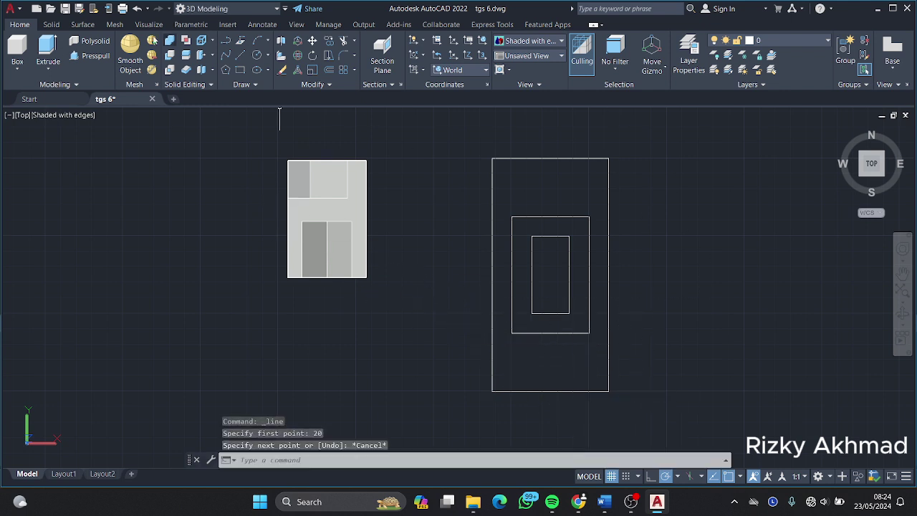
{"action": "key", "text": "Return"}
{"action": "type", "text": "2"}
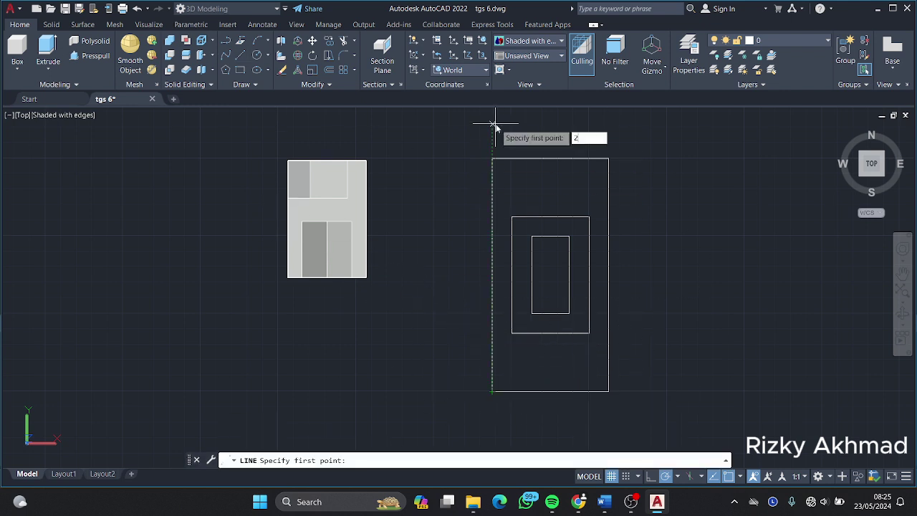
{"action": "type", "text": "0"}
{"action": "key", "text": "Return"}
{"action": "type", "text": "0"}
{"action": "key", "text": "Return"}
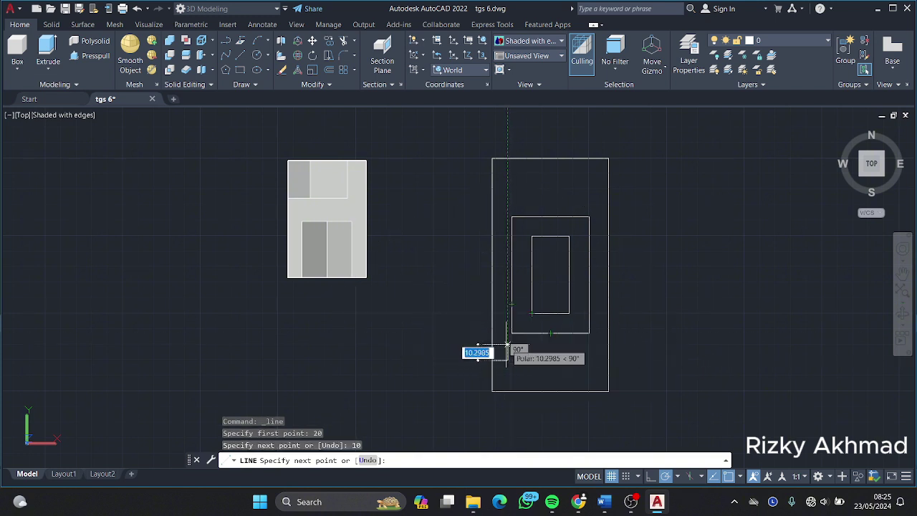
{"action": "type", "text": "9126"}
{"action": "key", "text": "Return"}
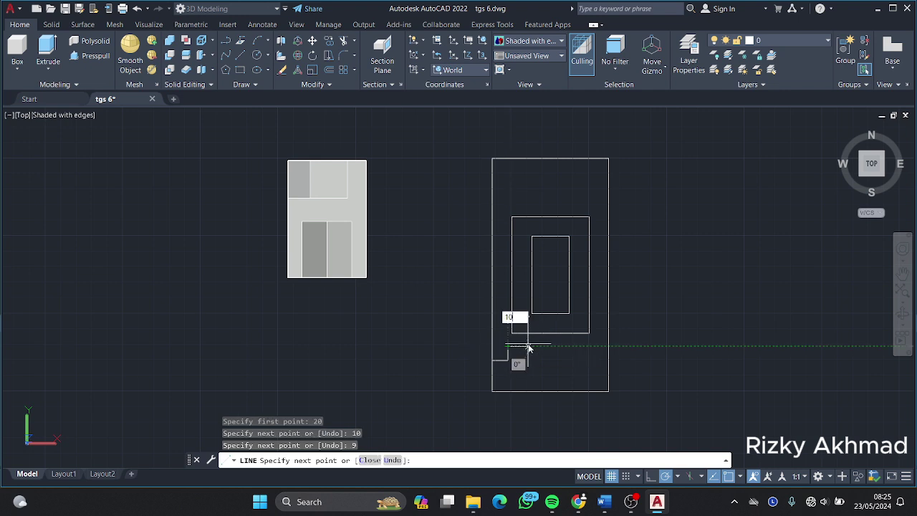
{"action": "key", "text": "Return"}
{"action": "type", "text": "1"}
{"action": "key", "text": "Return"}
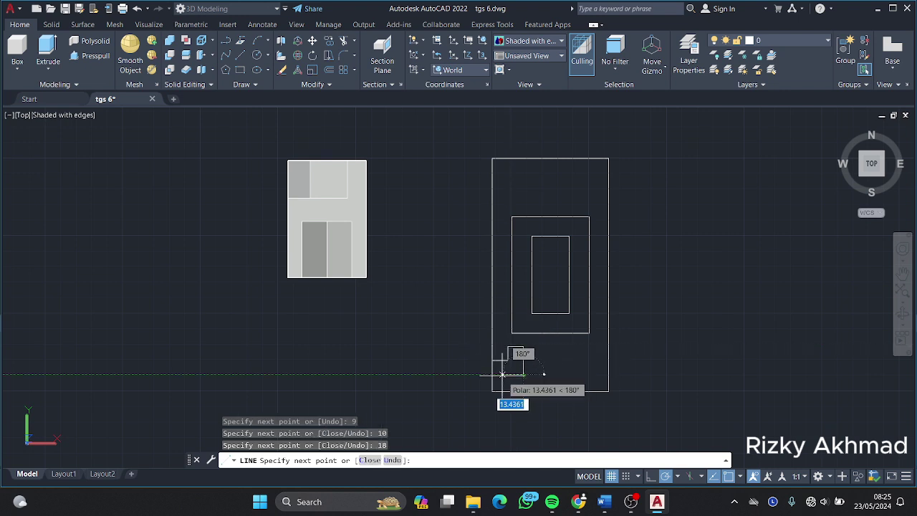
{"action": "left_click", "coordinate": [513, 365]}
{"action": "key", "text": "Escape"}
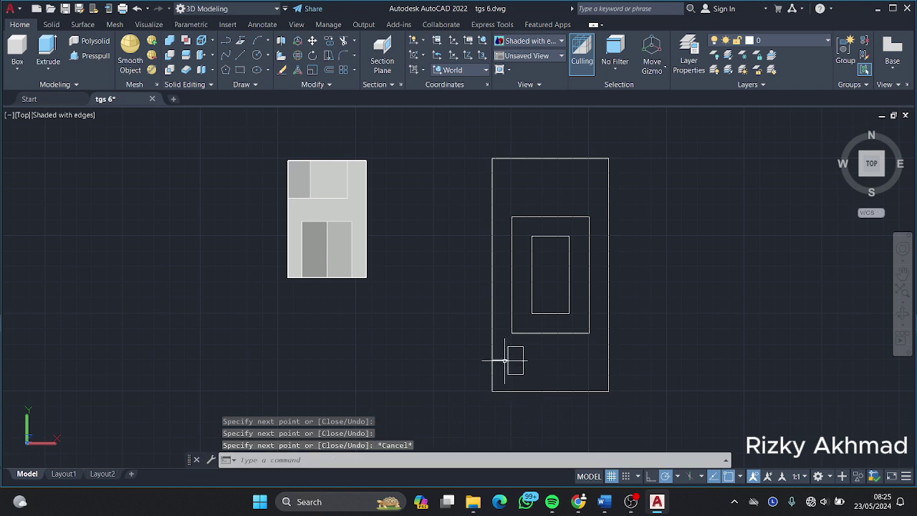
Delete the stray short line and undo the accidental move of the small rectangle.
{"action": "left_click", "coordinate": [500, 362]}
{"action": "key", "text": "Delete"}
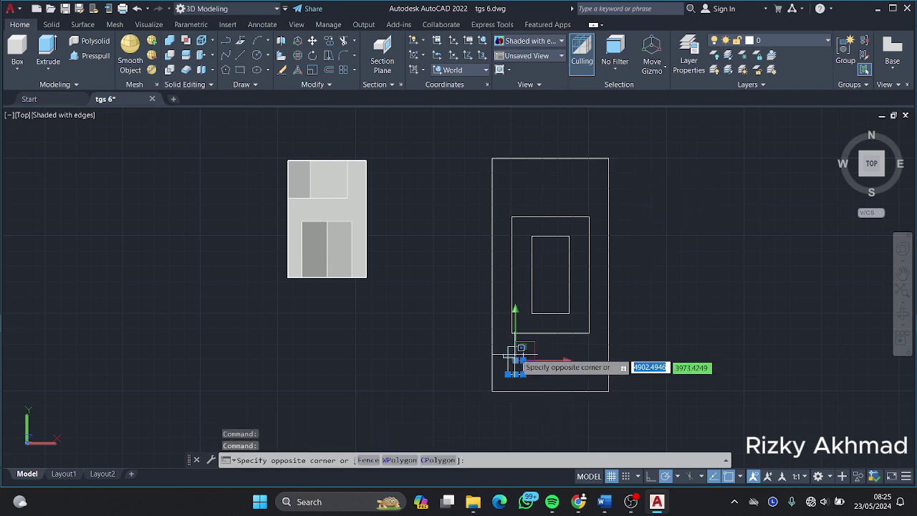
{"action": "mouse_move", "coordinate": [523, 361]}
{"action": "left_mouse_down"}
{"action": "mouse_move", "coordinate": [523, 351]}
{"action": "mouse_move", "coordinate": [505, 350]}
{"action": "left_mouse_up"}
{"action": "key", "text": "ctrl+z"}
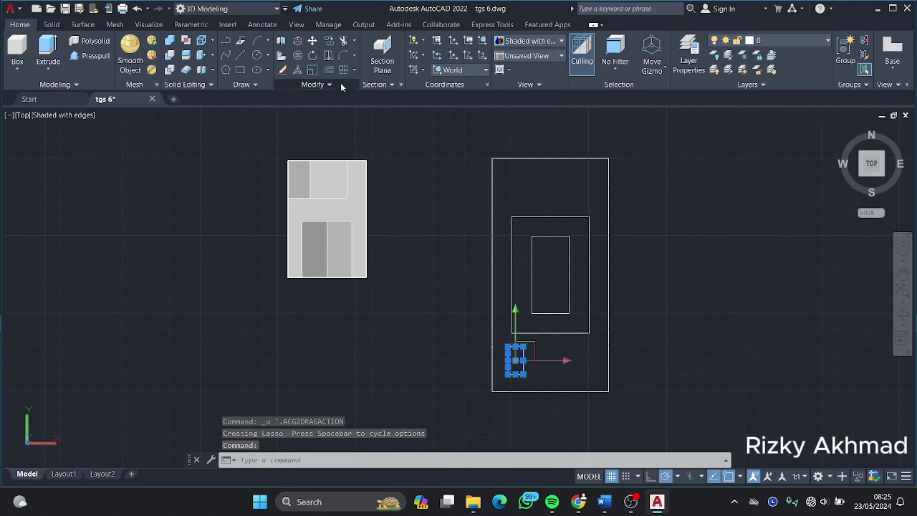
Mirror the small rectangle about the vertical centre line, keeping the original.
{"action": "left_click", "coordinate": [328, 55]}
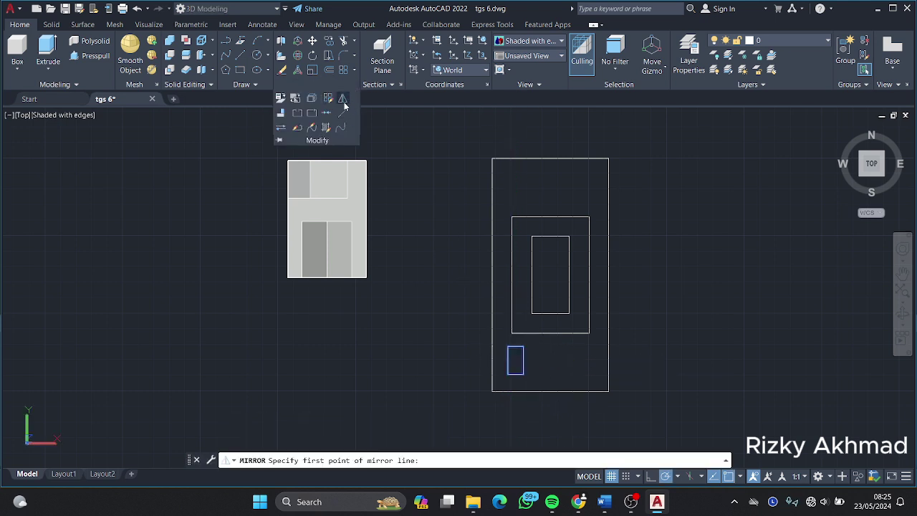
{"action": "left_click", "coordinate": [551, 358]}
{"action": "left_click", "coordinate": [549, 421]}
{"action": "key", "text": "Return"}
Mirror both small rectangles about the horizontal centre line, keeping the originals.
{"action": "left_click_drag", "start_coordinate": [593, 342], "coordinate": [573, 376]}
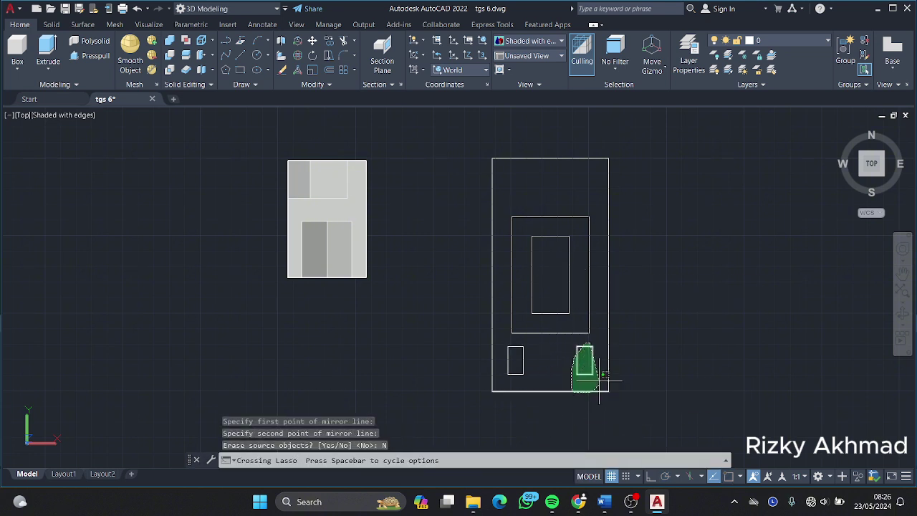
{"action": "key", "text": "Escape"}
{"action": "left_click_drag", "start_coordinate": [595, 343], "coordinate": [573, 376]}
{"action": "left_click_drag", "start_coordinate": [516, 350], "coordinate": [506, 337]}
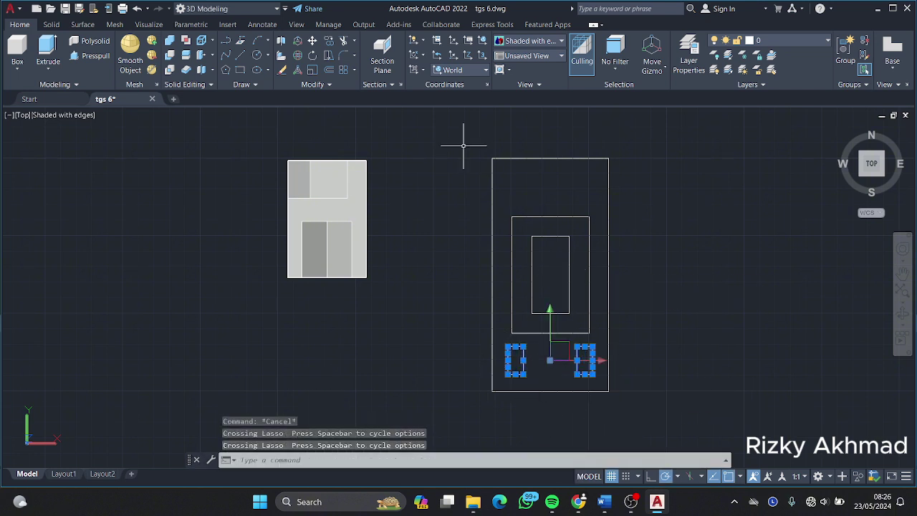
{"action": "left_click", "coordinate": [328, 56]}
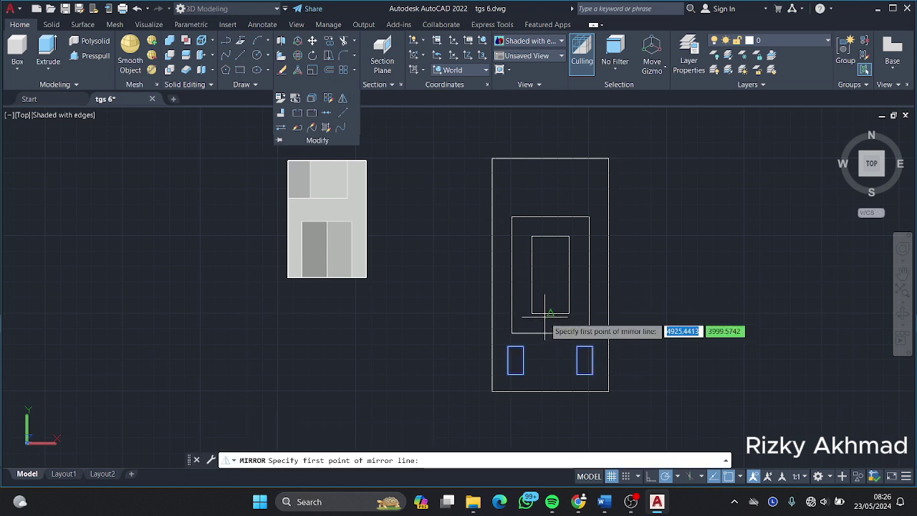
{"action": "left_click", "coordinate": [550, 275]}
{"action": "left_click", "coordinate": [755, 274]}
{"action": "type", "text": "N"}
{"action": "key", "text": "Return"}
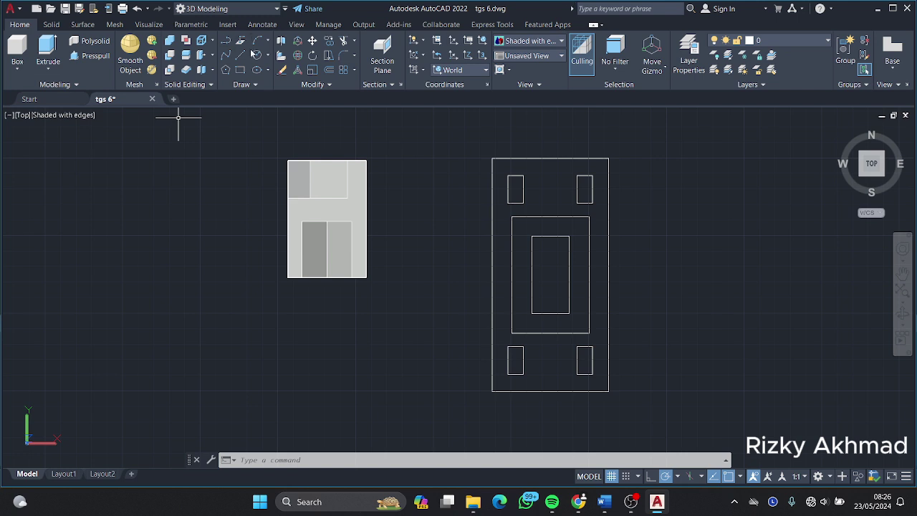
{"action": "type", "text": "l"}
{"action": "key", "text": "Return"}
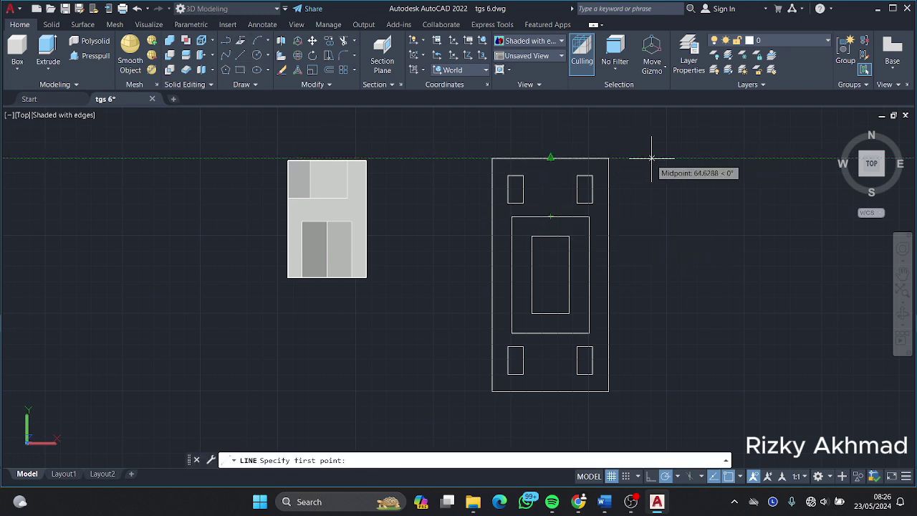
Draw a vertical centre line from the top edge's midpoint down to the middle rectangle.
{"action": "left_click", "coordinate": [551, 158]}
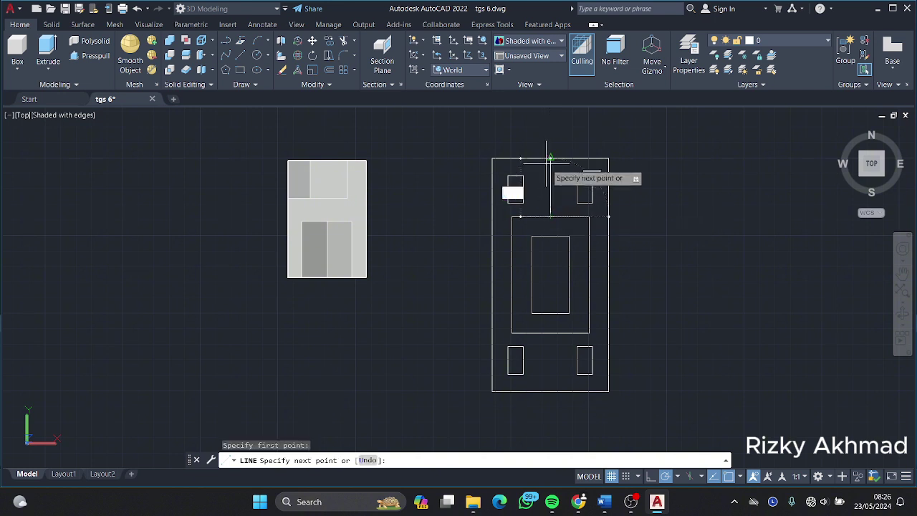
{"action": "left_click", "coordinate": [550, 216]}
{"action": "key", "text": "Return"}
{"action": "type", "text": "s"}
{"action": "key", "text": "Return"}
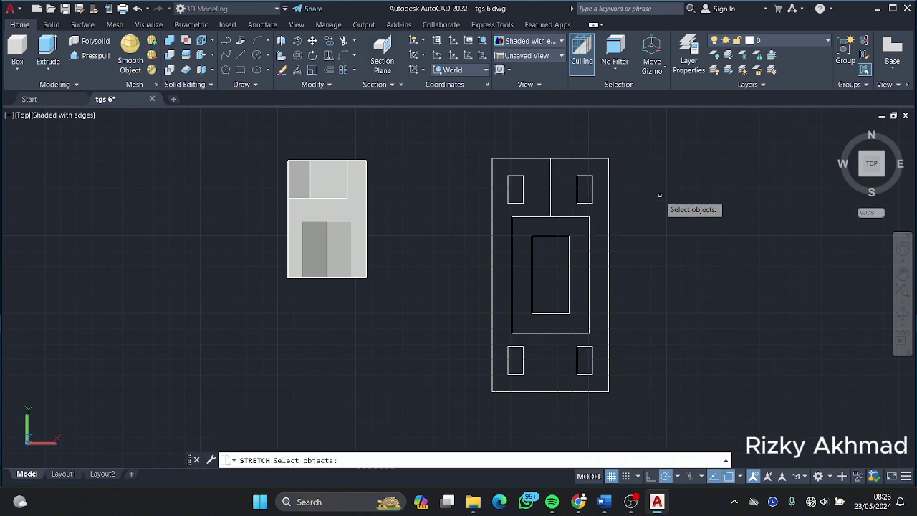
{"action": "left_click", "coordinate": [556, 159]}
{"action": "left_click", "coordinate": [582, 188]}
{"action": "left_click", "coordinate": [550, 204]}
{"action": "key", "text": "Escape"}
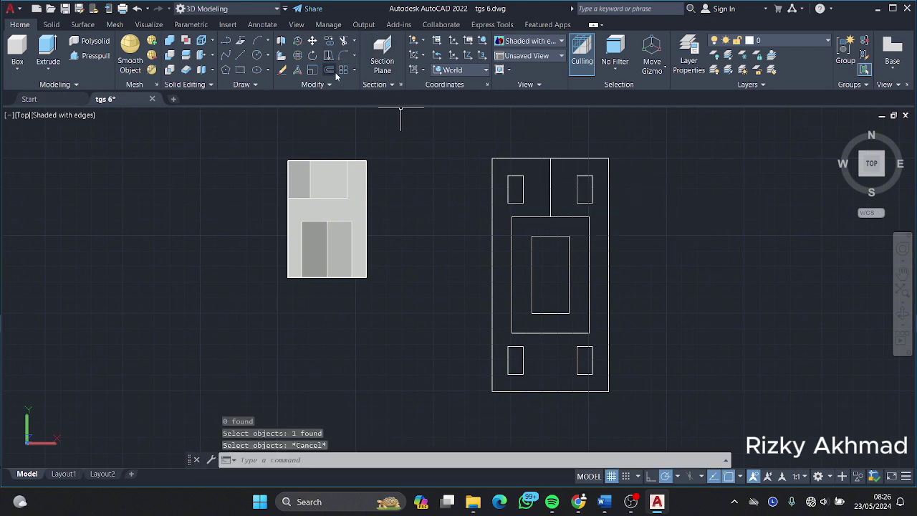
Offset the centre line 5 units to the left and right to form the channel.
{"action": "left_click", "coordinate": [332, 72]}
{"action": "type", "text": "5"}
{"action": "key", "text": "Return"}
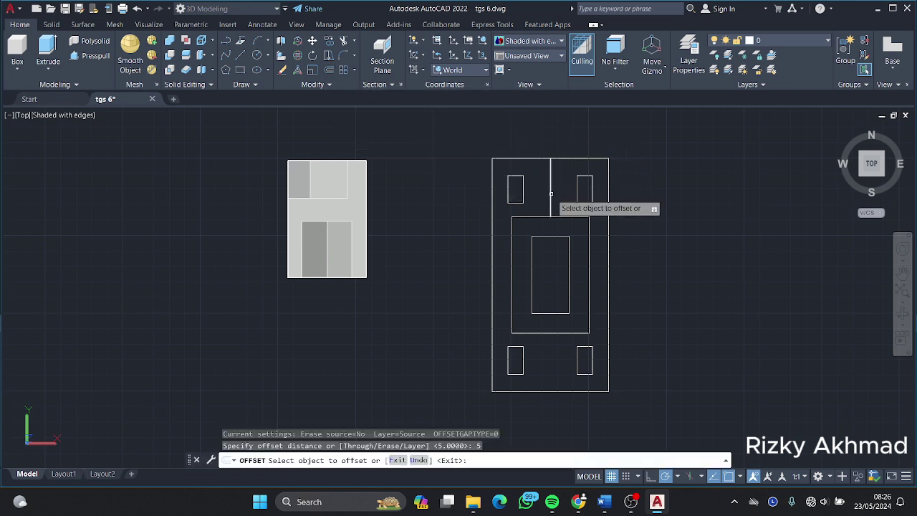
{"action": "left_click", "coordinate": [551, 193]}
{"action": "left_click", "coordinate": [546, 202]}
{"action": "left_click", "coordinate": [551, 197]}
{"action": "left_click", "coordinate": [556, 204]}
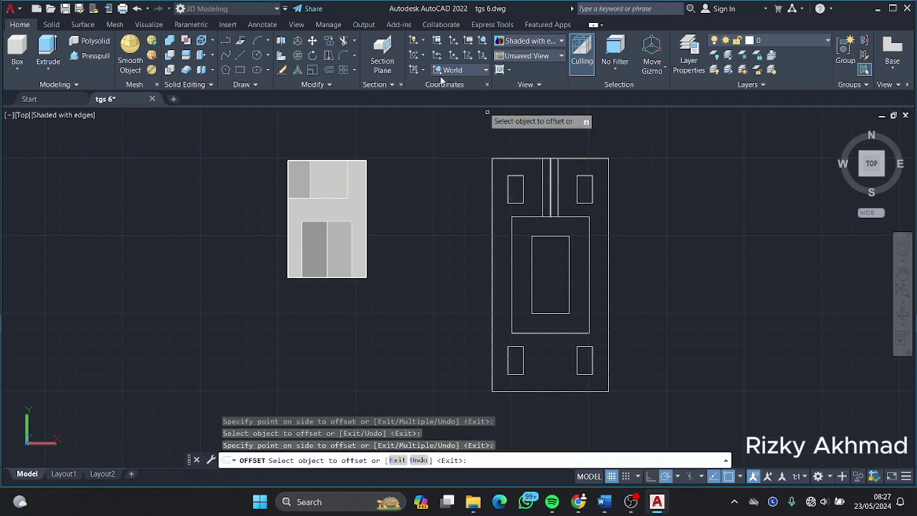
Mirror the two channel lines about the horizontal centre to the bottom, keeping the originals.
{"action": "left_click", "coordinate": [344, 40]}
{"action": "key", "text": "Escape"}
{"action": "left_click", "coordinate": [542, 187]}
{"action": "left_click", "coordinate": [559, 200]}
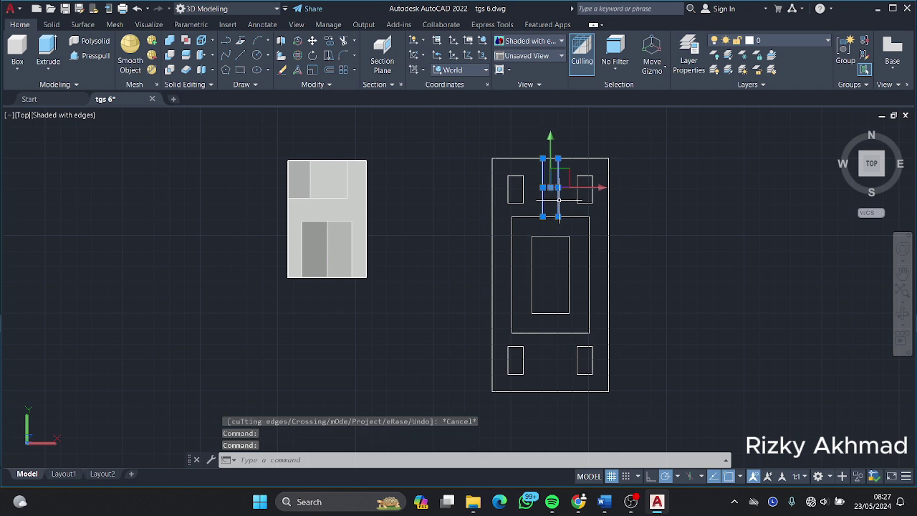
{"action": "left_click", "coordinate": [328, 84]}
{"action": "left_click", "coordinate": [283, 100]}
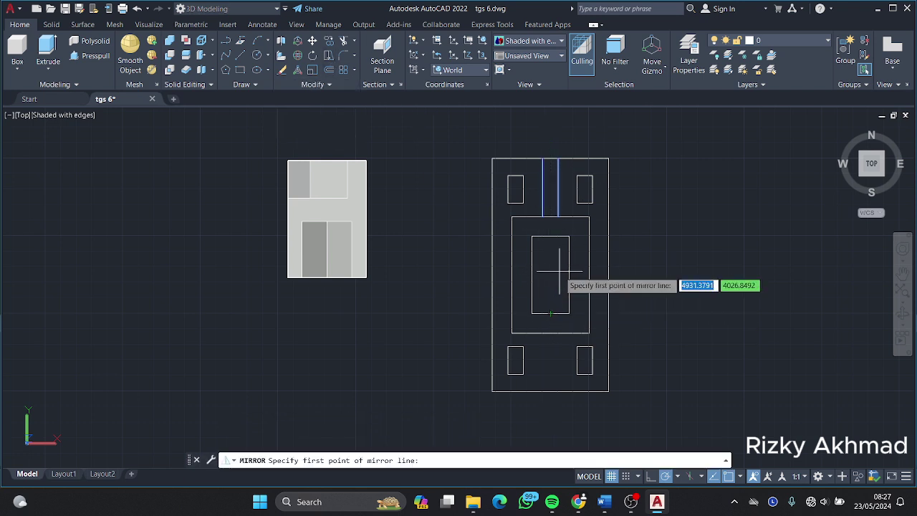
{"action": "left_click", "coordinate": [550, 274]}
{"action": "left_click", "coordinate": [715, 272]}
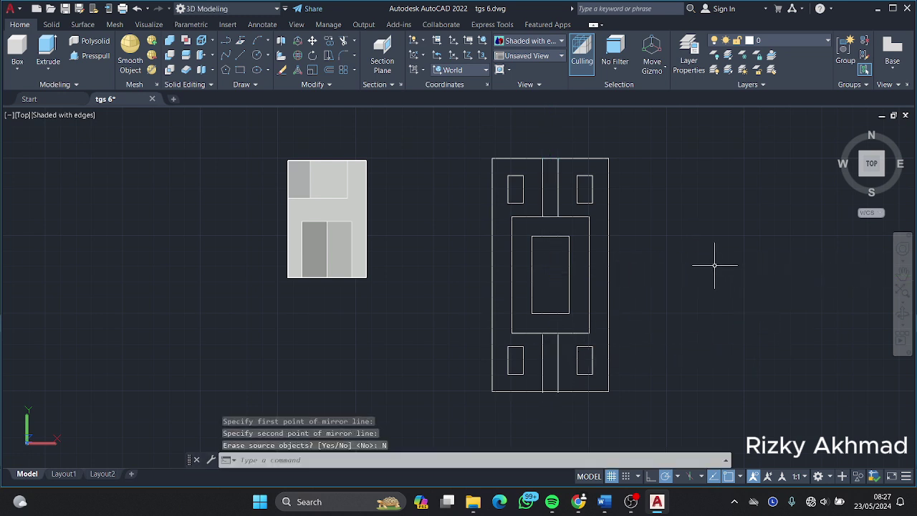
{"action": "key", "text": "Return"}
{"action": "key", "text": "Escape"}
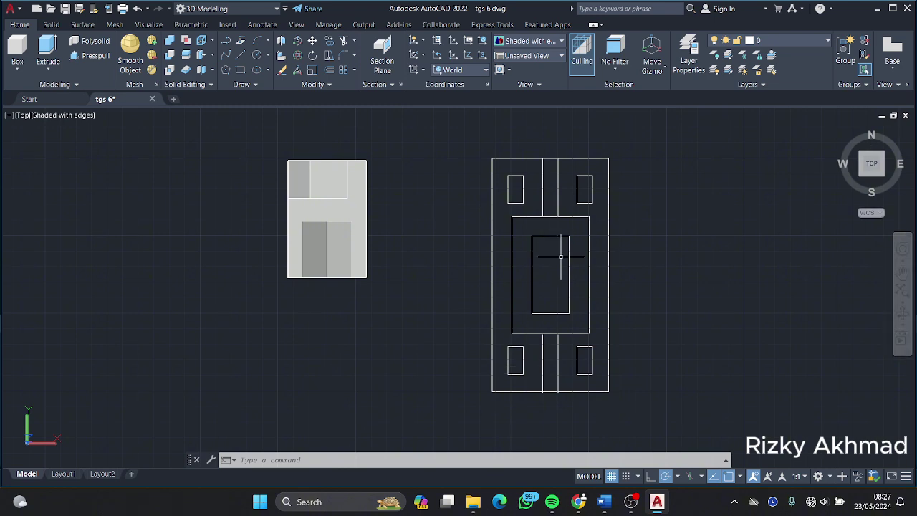
Inspect the flat profile in SW Isometric, cancelling a trial press-pull, then return to plan view.
{"action": "left_click", "coordinate": [857, 179]}
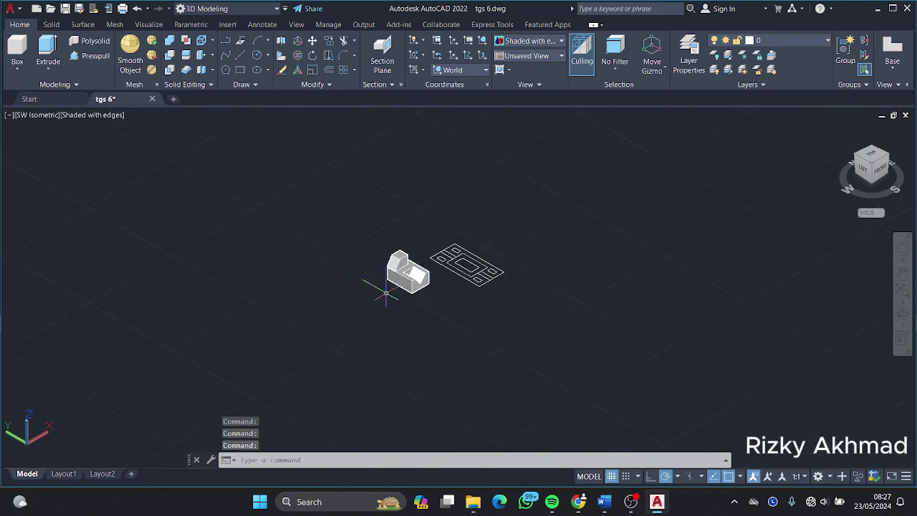
{"action": "left_click", "coordinate": [95, 57]}
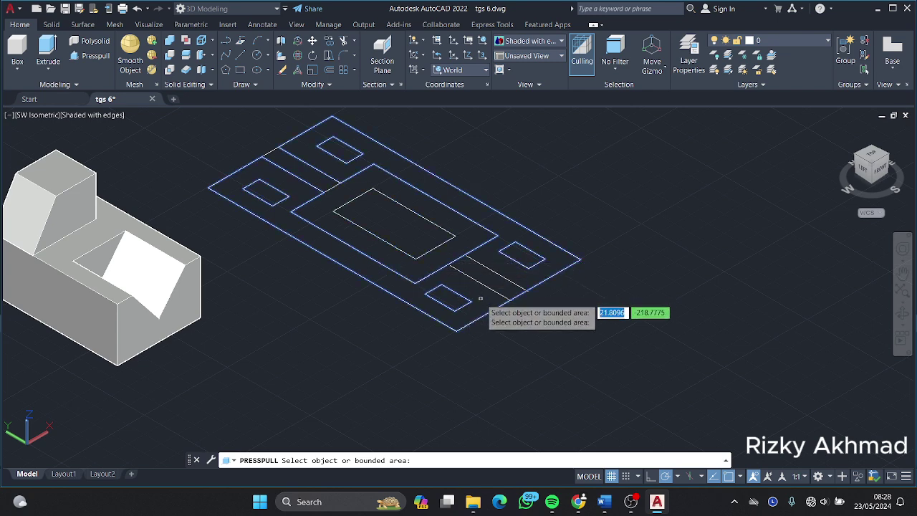
{"action": "left_click", "coordinate": [480, 298]}
{"action": "key", "text": "Escape"}
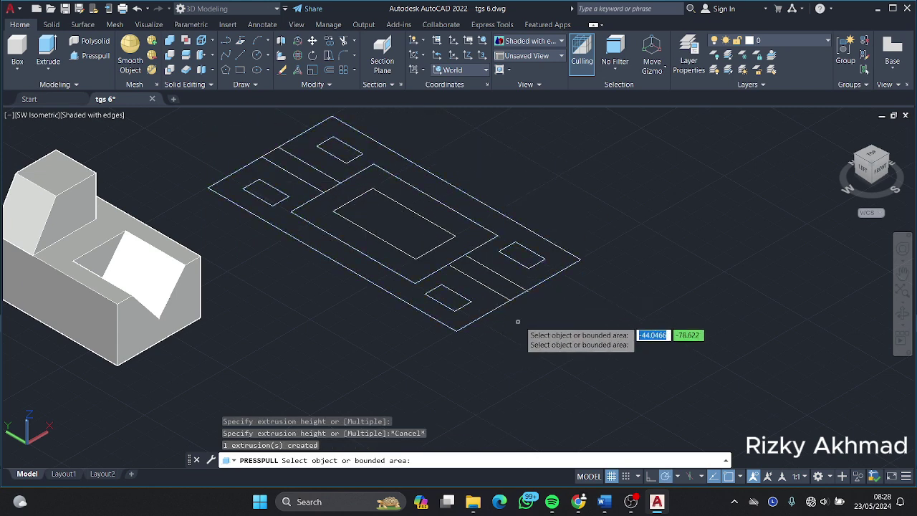
{"action": "scroll", "coordinate": [517, 322], "scroll_direction": "up", "scroll_amount": 1}
{"action": "scroll", "coordinate": [430, 287], "scroll_direction": "up", "scroll_amount": 3}
{"action": "scroll", "coordinate": [485, 318], "scroll_direction": "up", "scroll_amount": 3}
{"action": "mouse_move", "coordinate": [594, 293]}
{"action": "middle_mouse_down"}
{"action": "mouse_move", "coordinate": [416, 277]}
{"action": "mouse_move", "coordinate": [487, 442]}
{"action": "middle_mouse_up"}
{"action": "key", "text": "Escape"}
{"action": "scroll", "coordinate": [403, 282], "scroll_direction": "down", "scroll_amount": 5}
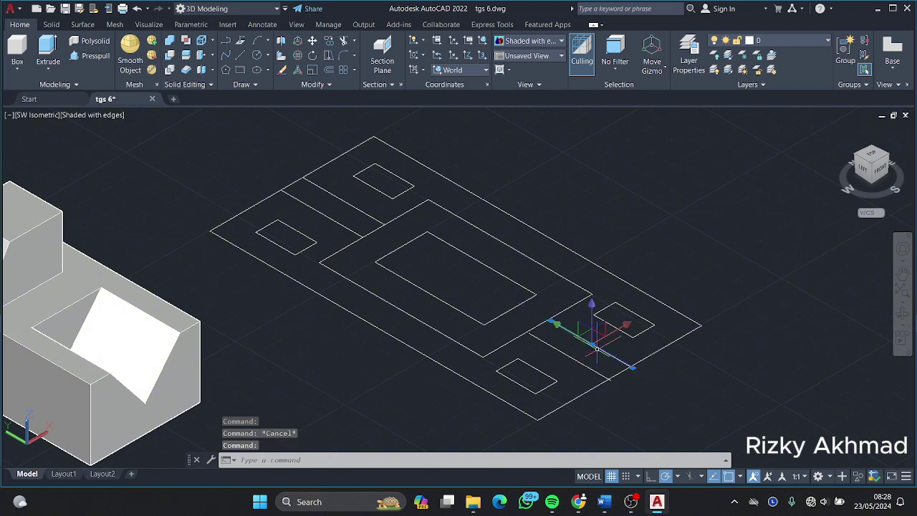
{"action": "left_click", "coordinate": [871, 155]}
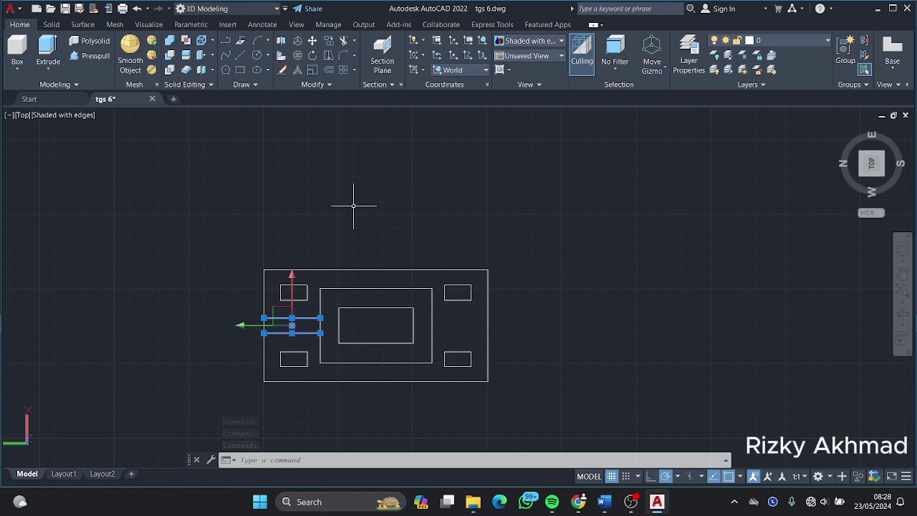
Mirror the left channel lines about a vertical axis, keeping the originals.
{"action": "left_click", "coordinate": [332, 86]}
{"action": "left_click", "coordinate": [342, 100]}
{"action": "left_click", "coordinate": [376, 326]}
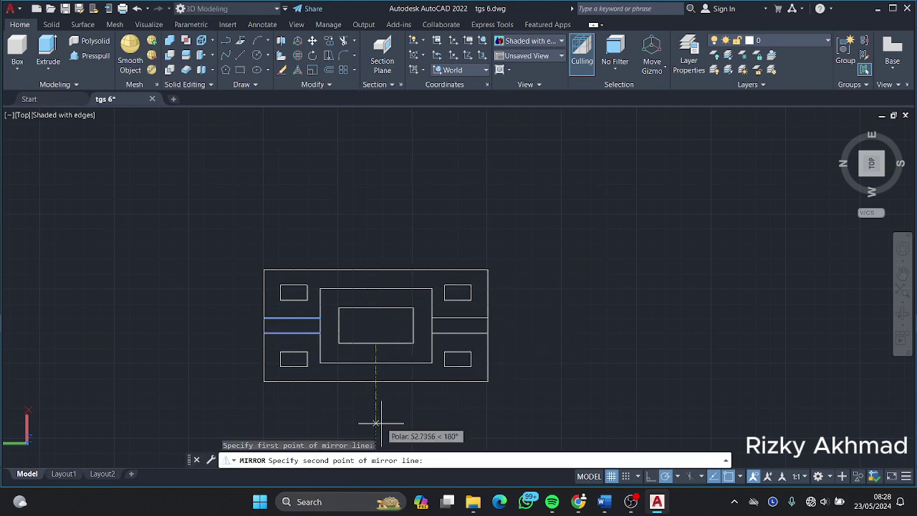
{"action": "left_click", "coordinate": [380, 423]}
{"action": "key", "text": "Return"}
Press-pull the lower bounded area up 25 units and view it in SW Isometric.
{"action": "left_click", "coordinate": [90, 55]}
{"action": "left_click", "coordinate": [345, 372]}
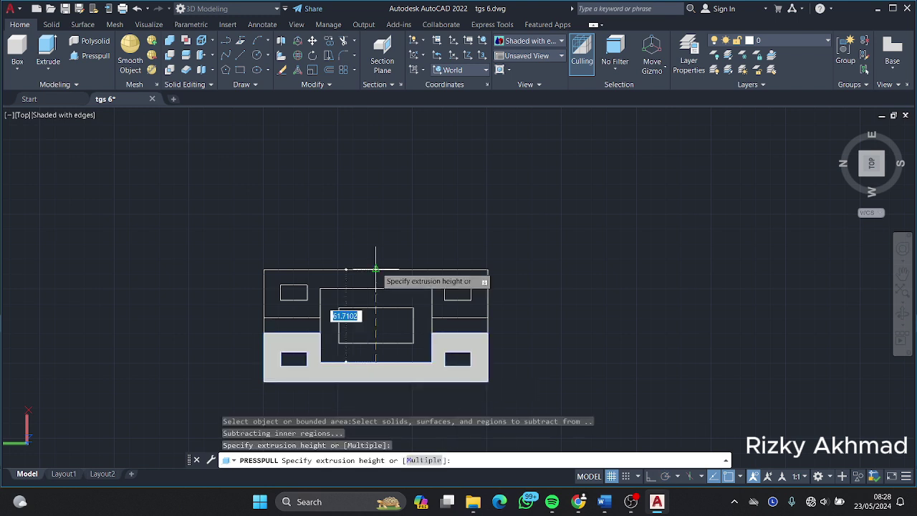
{"action": "type", "text": "25"}
{"action": "key", "text": "Return"}
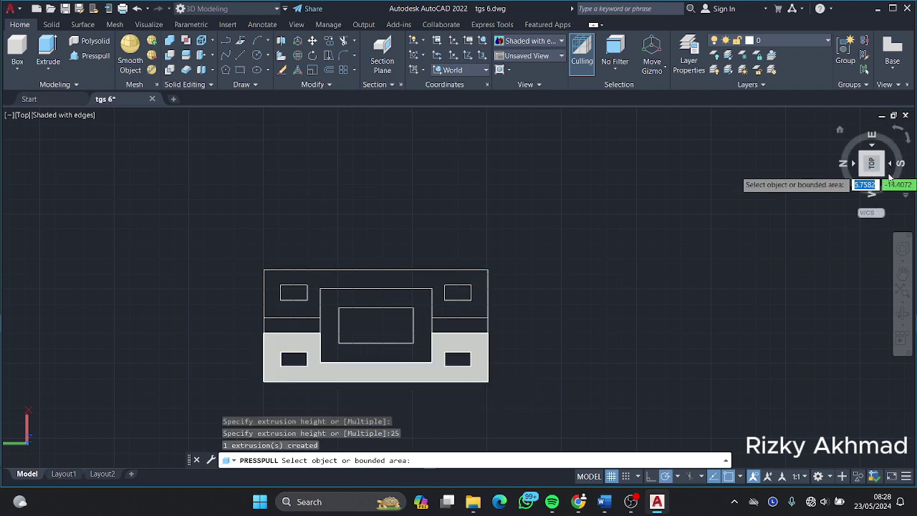
{"action": "key", "text": "Return"}
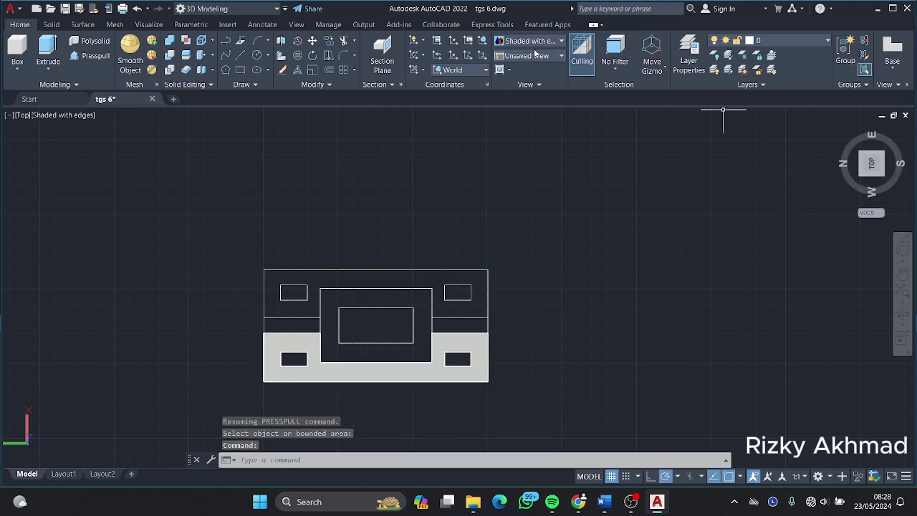
{"action": "left_click", "coordinate": [550, 56]}
{"action": "left_click", "coordinate": [530, 139]}
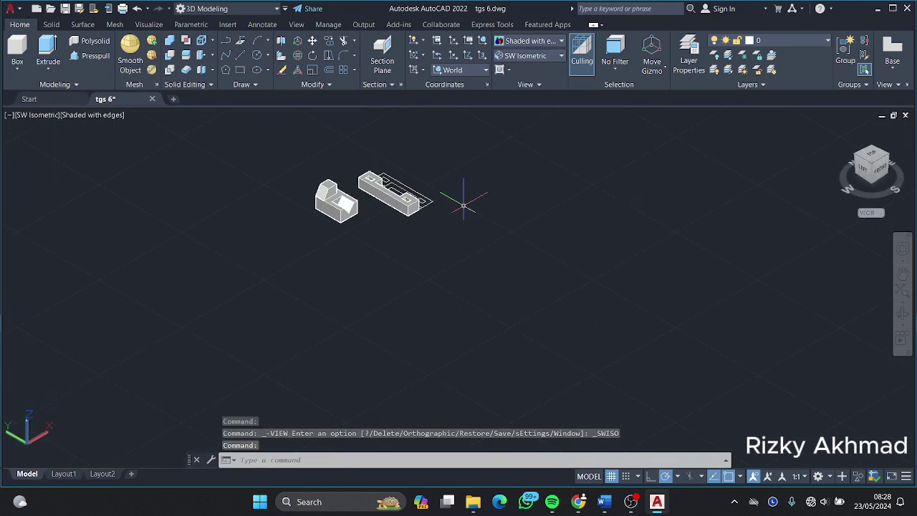
Press-pull the outline region 25 units and the inner rectangle 50 units, then pick the gap area.
{"action": "left_click", "coordinate": [93, 57]}
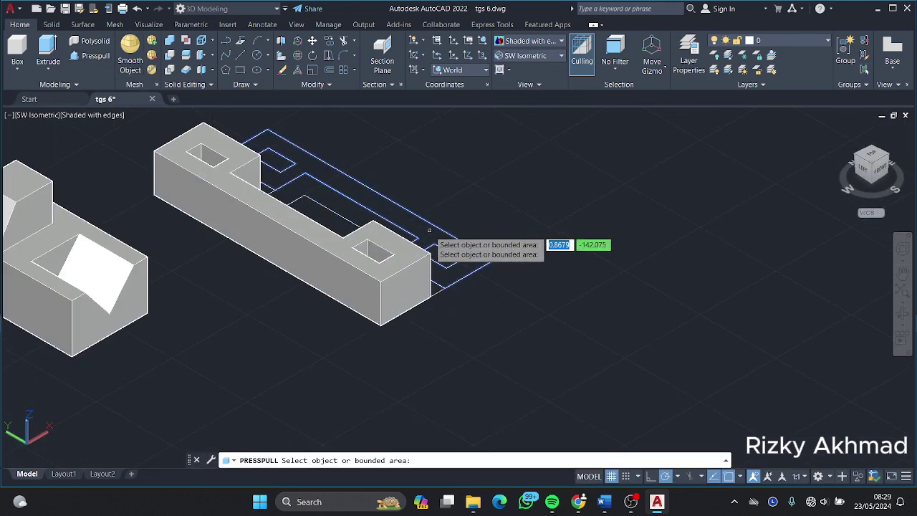
{"action": "left_click", "coordinate": [419, 225]}
{"action": "type", "text": "5"}
{"action": "key", "text": "Return"}
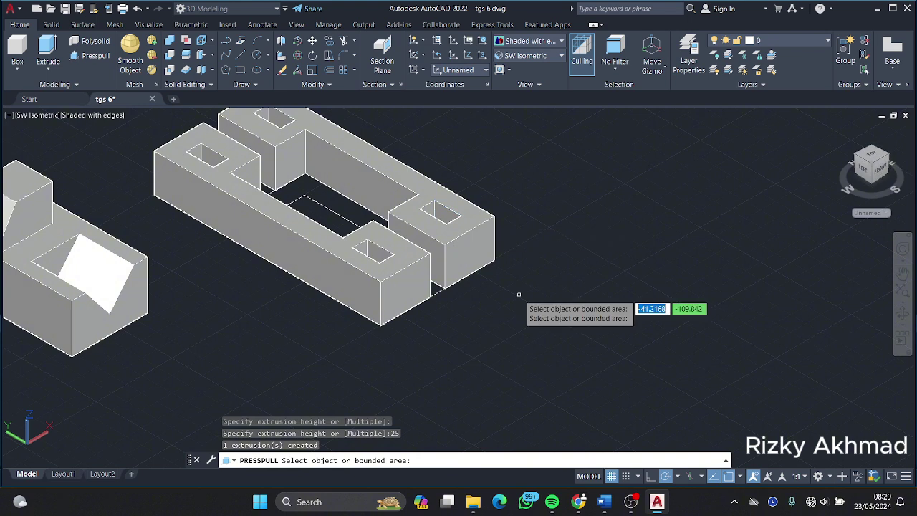
{"action": "left_click", "coordinate": [328, 206]}
{"action": "type", "text": "5"}
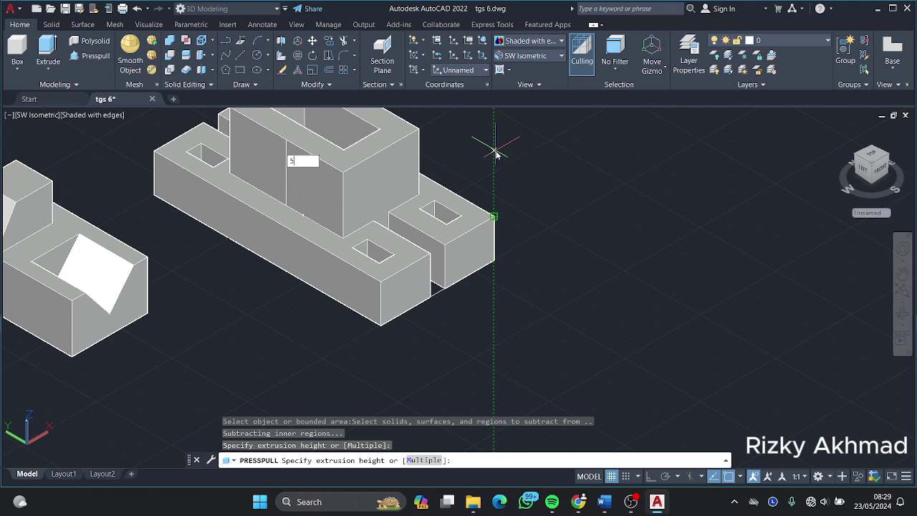
{"action": "type", "text": "0"}
{"action": "key", "text": "Return"}
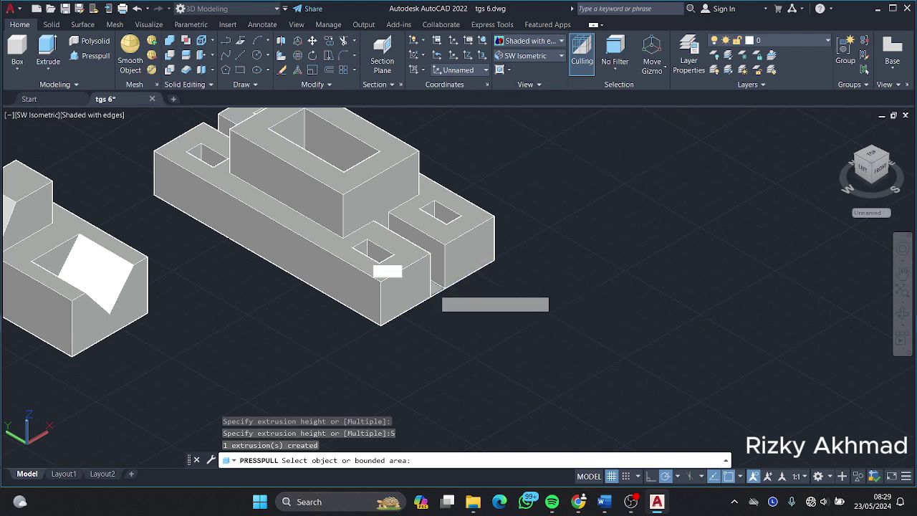
{"action": "left_click", "coordinate": [434, 214]}
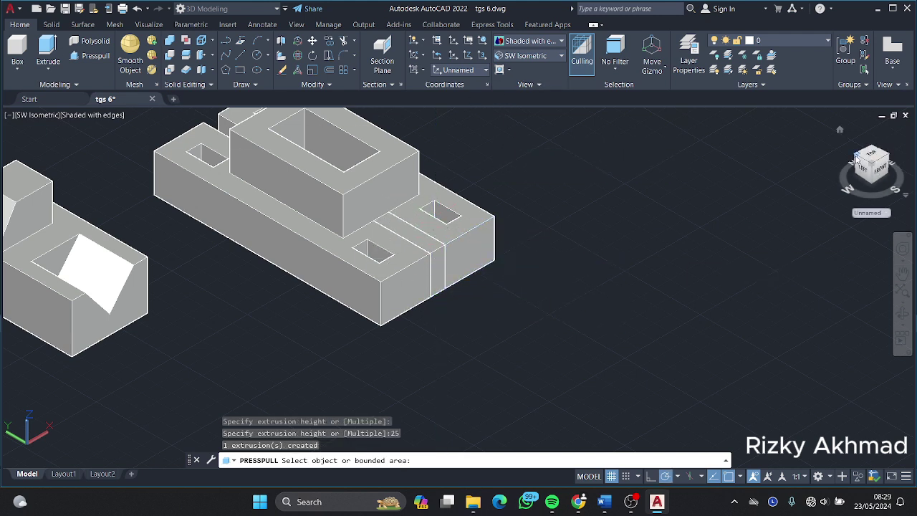
In NE Isometric, press-pull the end block, then return to SW Isometric.
{"action": "left_click", "coordinate": [527, 56]}
{"action": "left_click", "coordinate": [527, 165]}
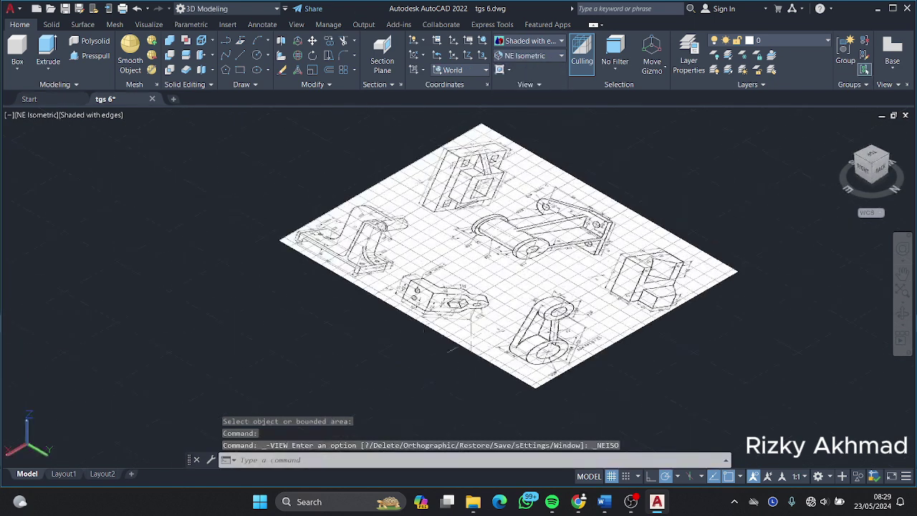
{"action": "left_click", "coordinate": [444, 310]}
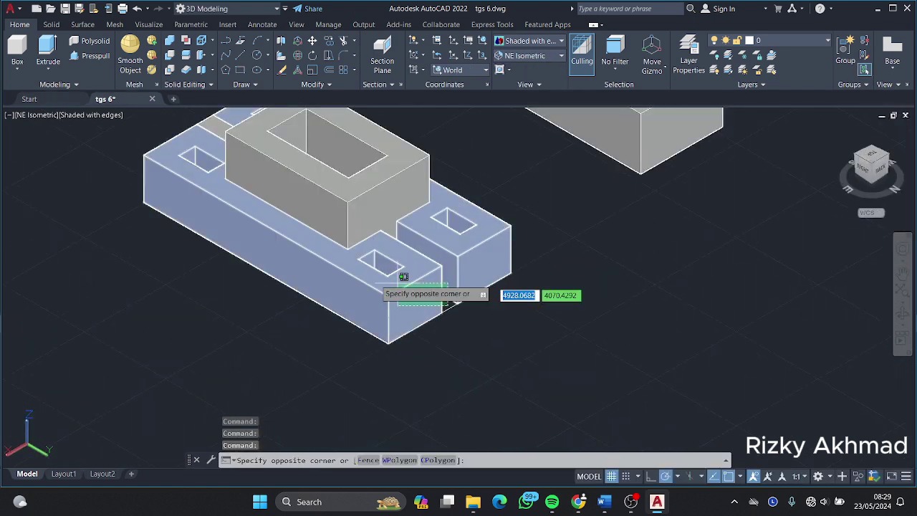
{"action": "key", "text": "Escape"}
{"action": "key", "text": "Return"}
{"action": "left_click", "coordinate": [438, 291]}
{"action": "type", "text": "25"}
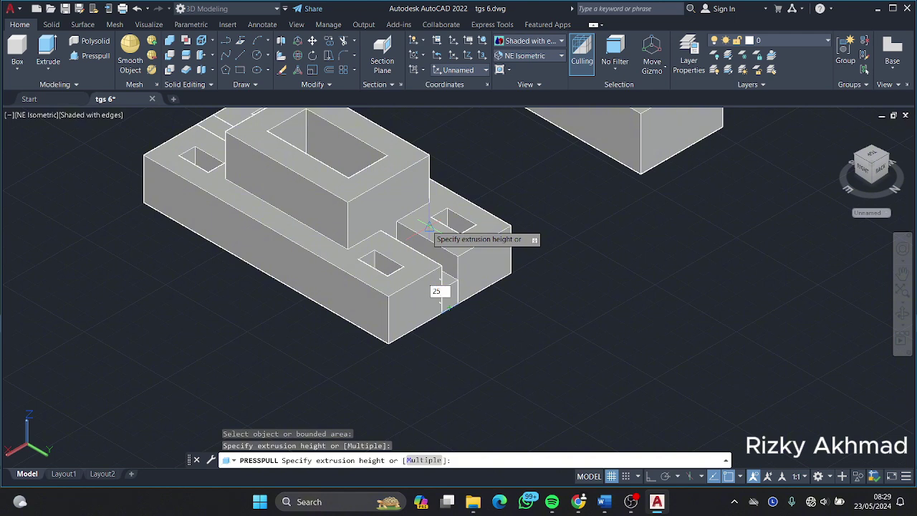
{"action": "left_click", "coordinate": [429, 226]}
{"action": "left_click", "coordinate": [527, 56]}
{"action": "left_click", "coordinate": [508, 141]}
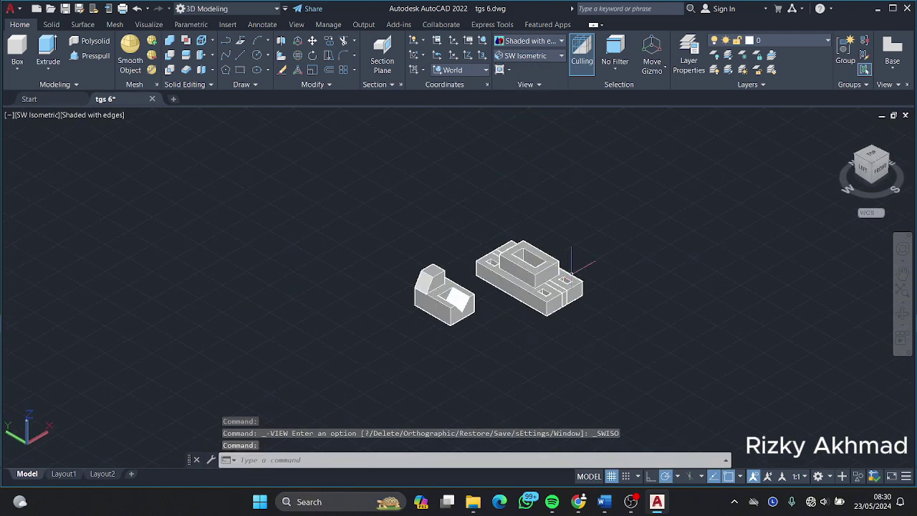
{"action": "scroll", "coordinate": [571, 269], "scroll_direction": "up", "scroll_amount": 2}
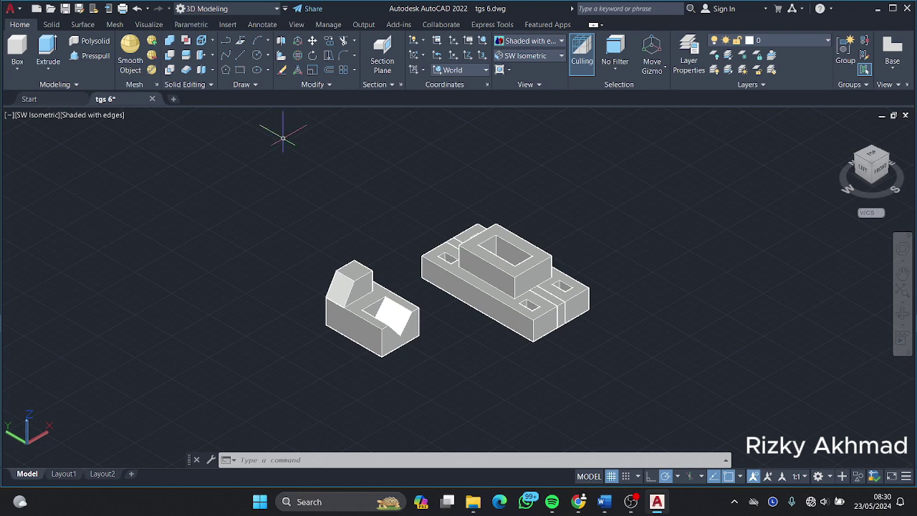
Try placing the wedge's base corners beside the raised block, cancelling the misplaced attempts.
{"action": "left_click", "coordinate": [17, 65]}
{"action": "left_click", "coordinate": [32, 208]}
{"action": "scroll", "coordinate": [469, 227], "scroll_direction": "up", "scroll_amount": 4}
{"action": "left_click", "coordinate": [467, 219]}
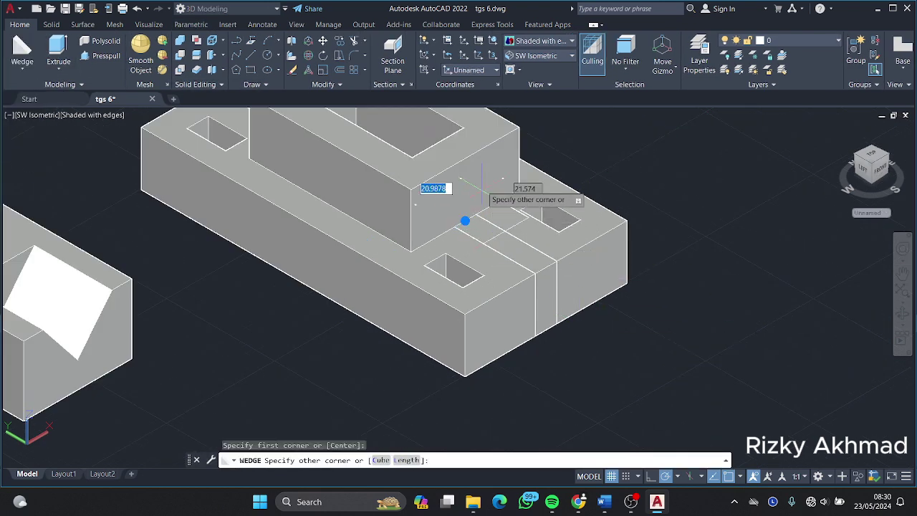
{"action": "key", "text": "Escape"}
{"action": "left_click", "coordinate": [22, 46]}
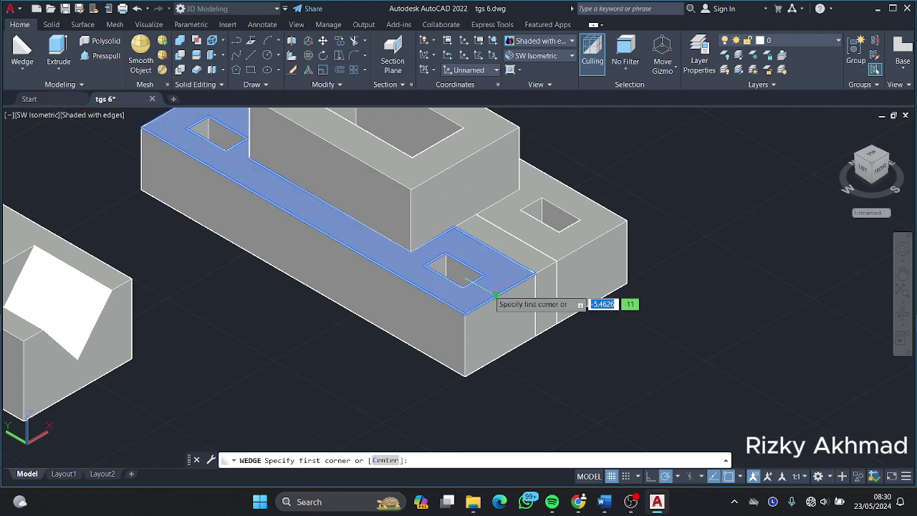
{"action": "left_click", "coordinate": [507, 232]}
{"action": "left_click", "coordinate": [557, 256]}
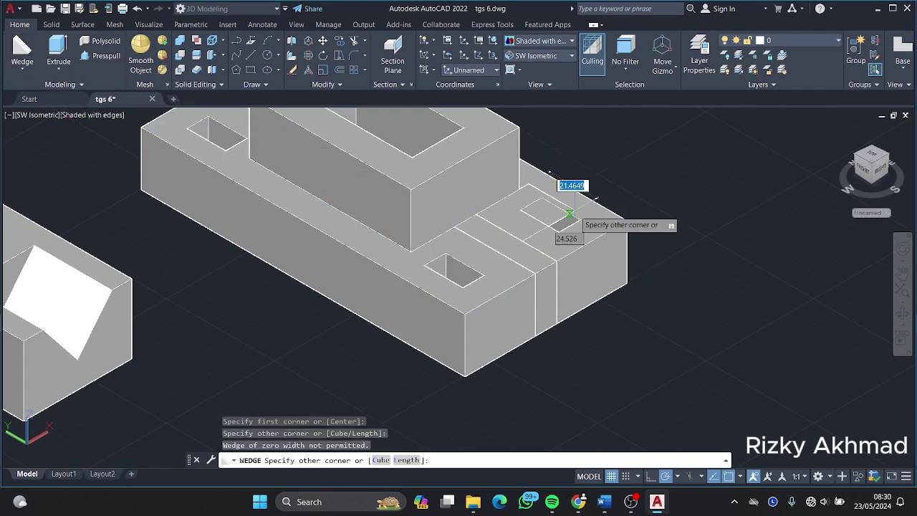
{"action": "left_click", "coordinate": [22, 46]}
{"action": "left_click", "coordinate": [507, 258]}
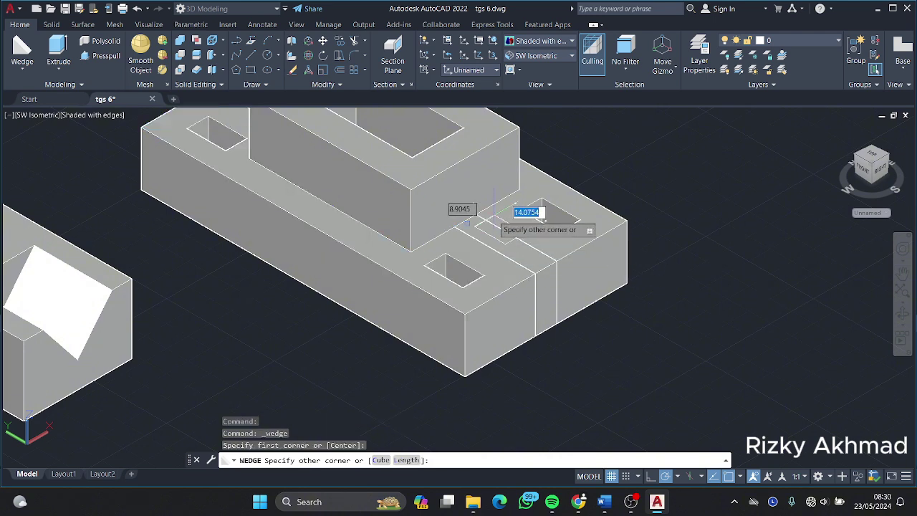
{"action": "key", "text": "Escape"}
{"action": "key", "text": "Return"}
{"action": "left_click", "coordinate": [501, 244]}
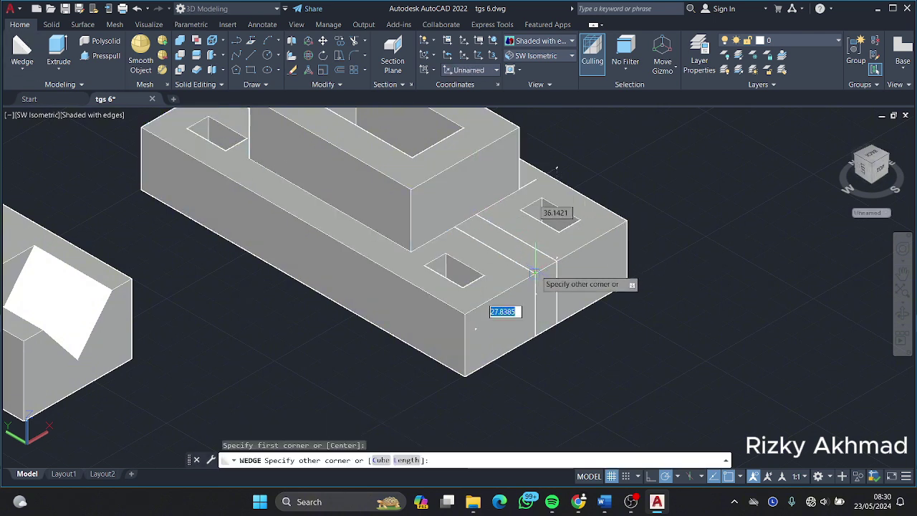
{"action": "left_click", "coordinate": [530, 287]}
{"action": "key", "text": "Escape"}
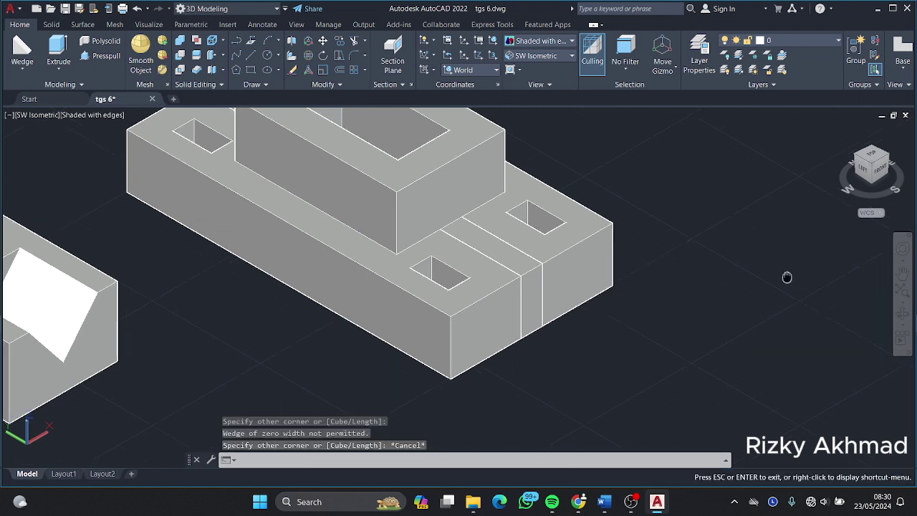
Switch to Southeast Isometric view and draw a 25-high wedge from the slot edge.
{"action": "middle_click_drag", "start_coordinate": [691, 286], "coordinate": [519, 276]}
{"action": "key", "text": "Escape"}
{"action": "key", "text": "Escape"}
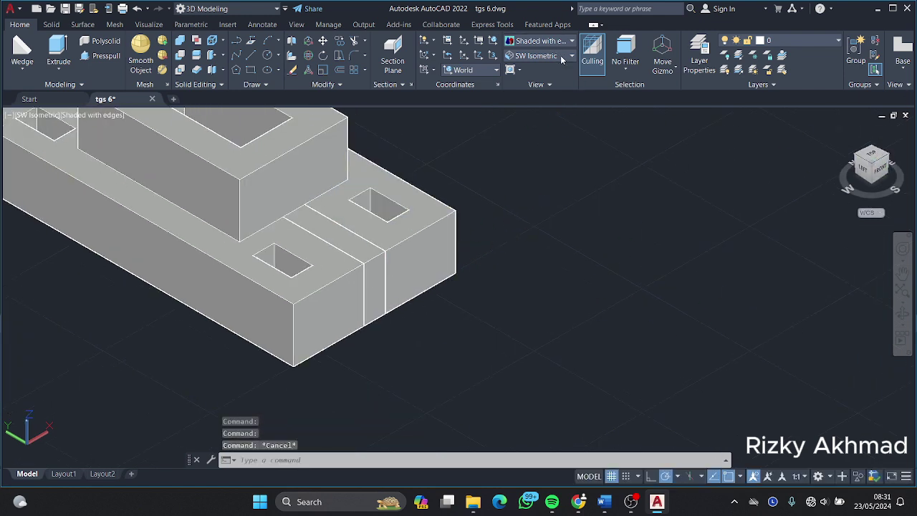
{"action": "left_click", "coordinate": [572, 56]}
{"action": "left_click", "coordinate": [534, 165]}
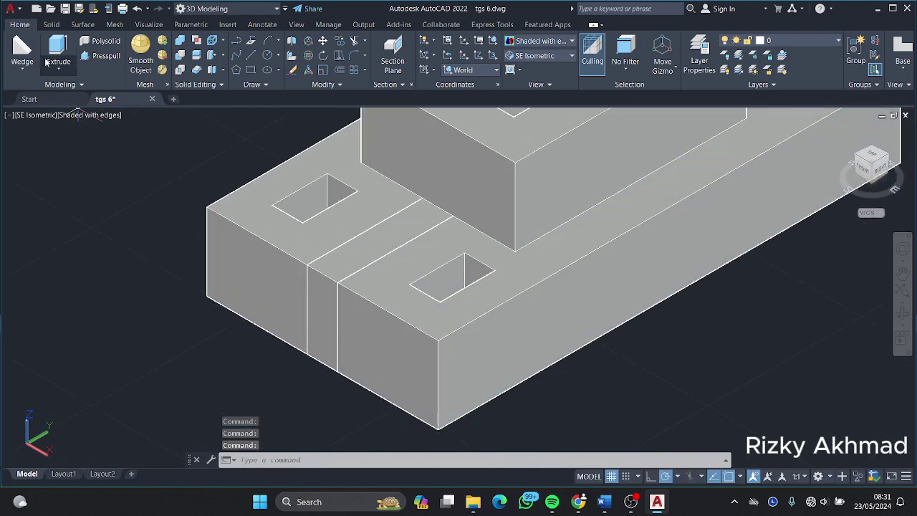
{"action": "left_click", "coordinate": [21, 48]}
{"action": "left_click", "coordinate": [453, 235]}
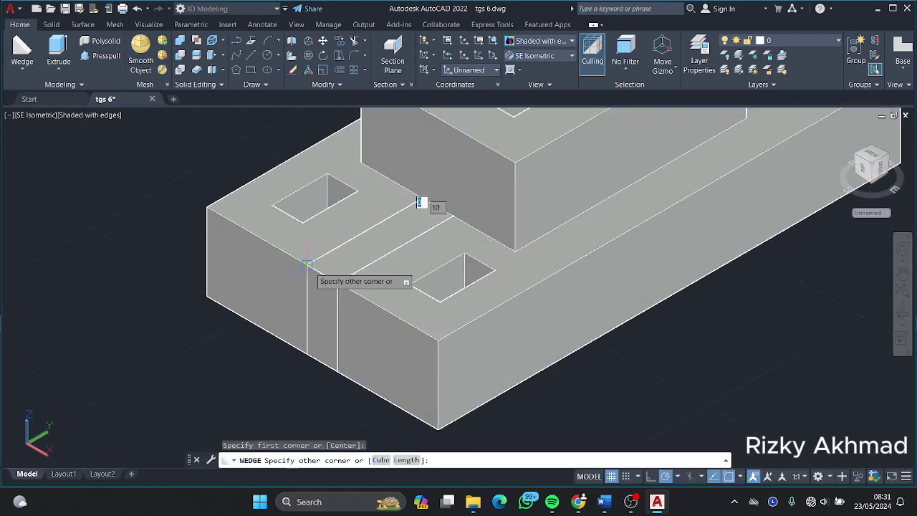
{"action": "left_click", "coordinate": [21, 49]}
{"action": "left_click", "coordinate": [21, 66]}
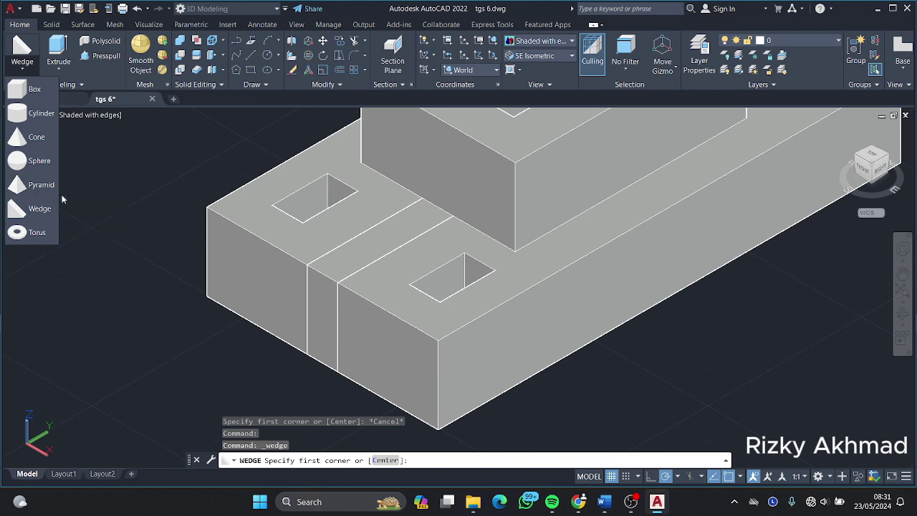
{"action": "left_click", "coordinate": [453, 215]}
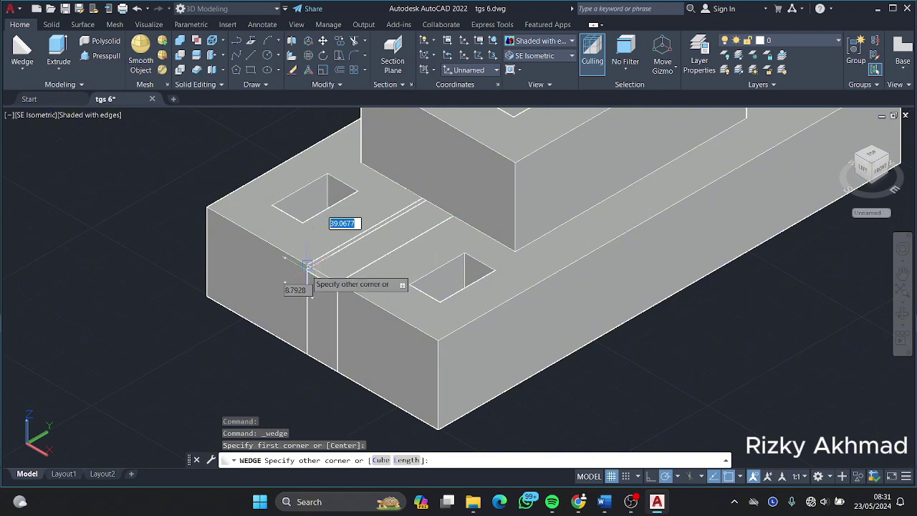
{"action": "left_click", "coordinate": [308, 265]}
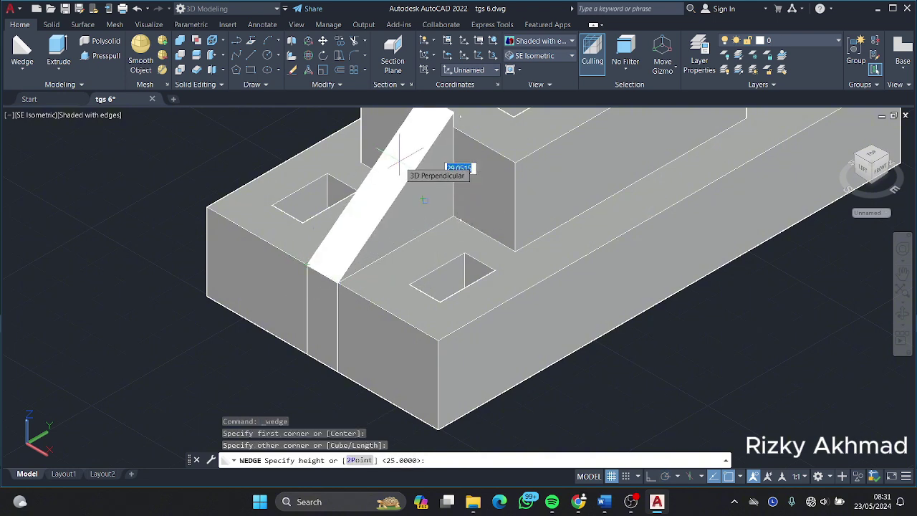
{"action": "type", "text": "2"}
{"action": "key", "text": "Return"}
{"action": "scroll", "coordinate": [530, 371], "scroll_direction": "down", "scroll_amount": 5}
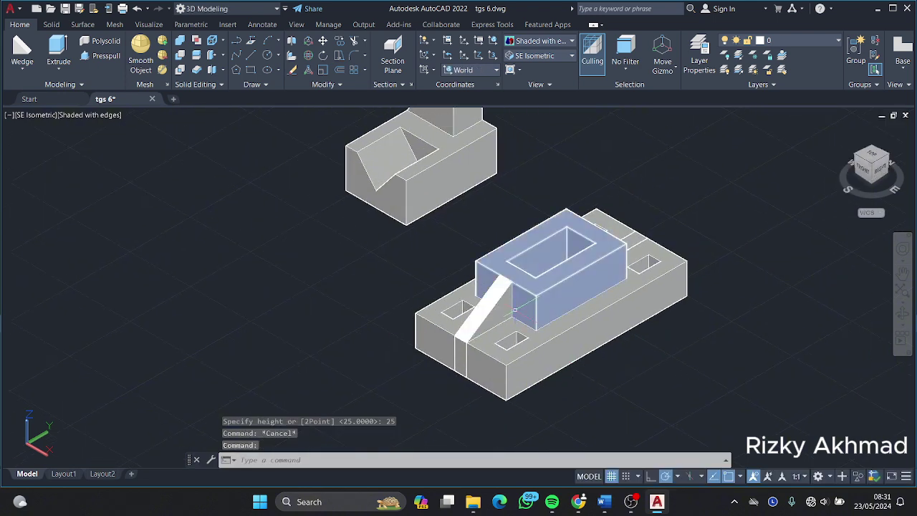
{"action": "left_click", "coordinate": [494, 305]}
{"action": "key", "text": "Escape"}
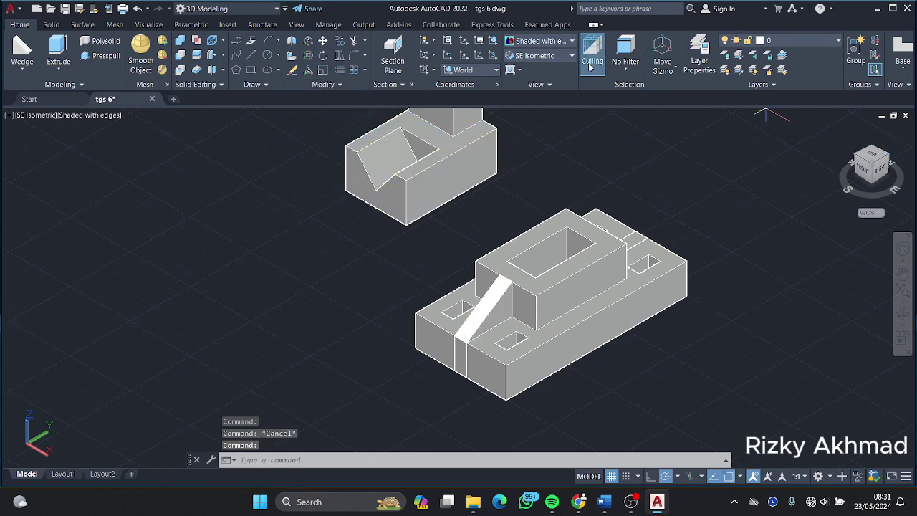
In Northeast Isometric view, add the 25-tall wedge rib beside the raised block.
{"action": "left_click", "coordinate": [571, 55]}
{"action": "left_click", "coordinate": [563, 179]}
{"action": "scroll", "coordinate": [466, 342], "scroll_direction": "up", "scroll_amount": 5}
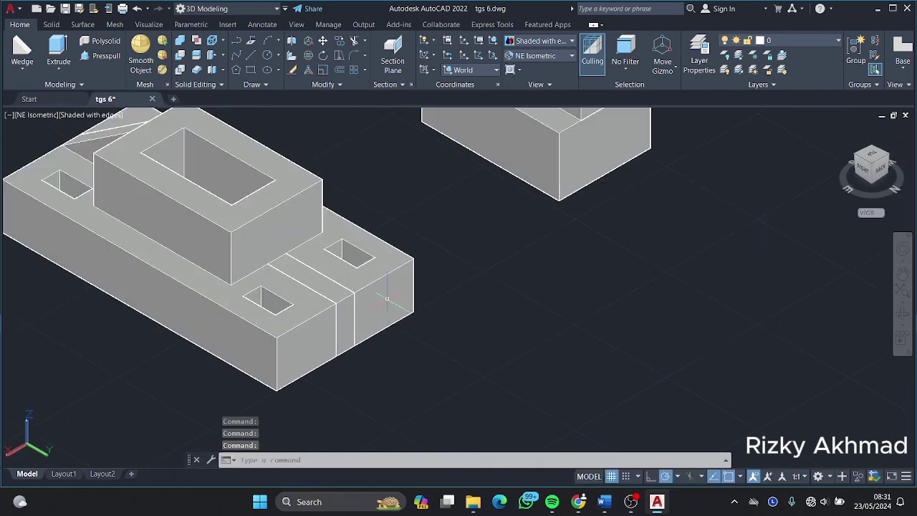
{"action": "left_click", "coordinate": [21, 54]}
{"action": "left_click", "coordinate": [333, 350]}
{"action": "left_click", "coordinate": [356, 351]}
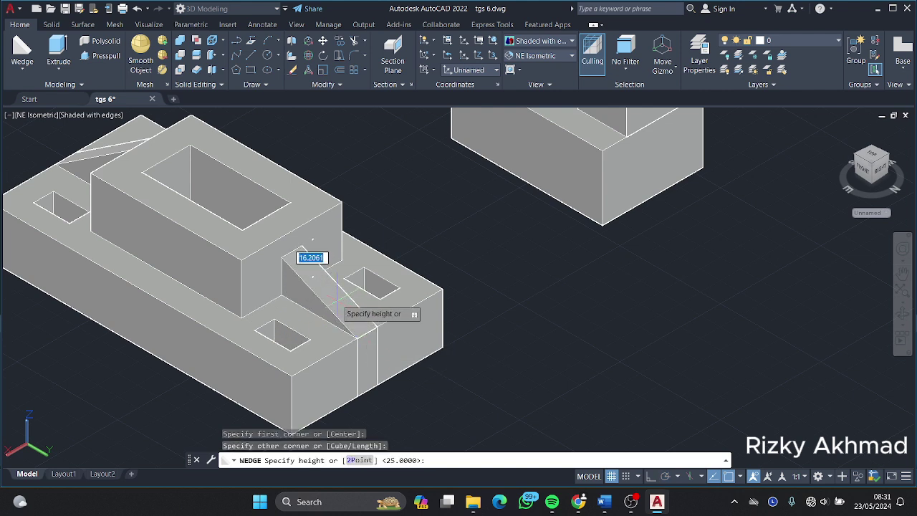
{"action": "key", "text": "Return"}
{"action": "key", "text": "Escape"}
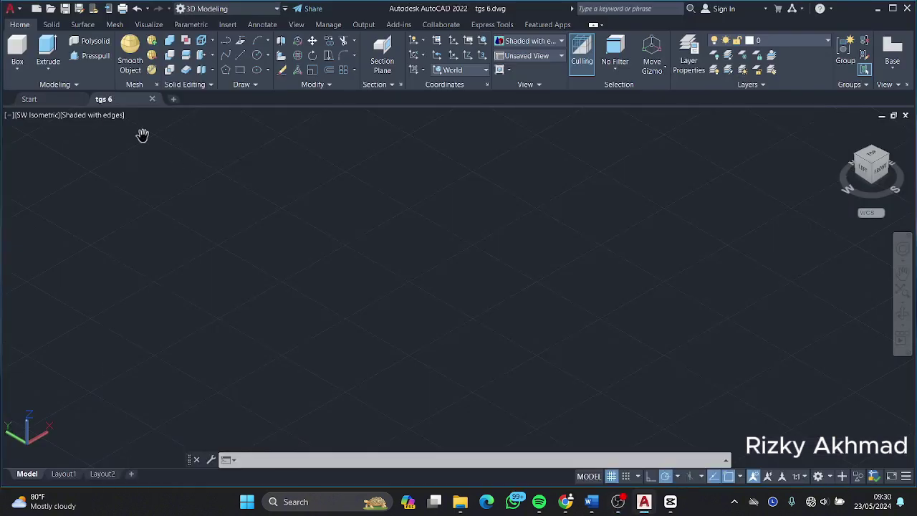
Switch to Top view and draw two concentric circles, the inner one radius 16.
{"action": "left_click", "coordinate": [878, 170]}
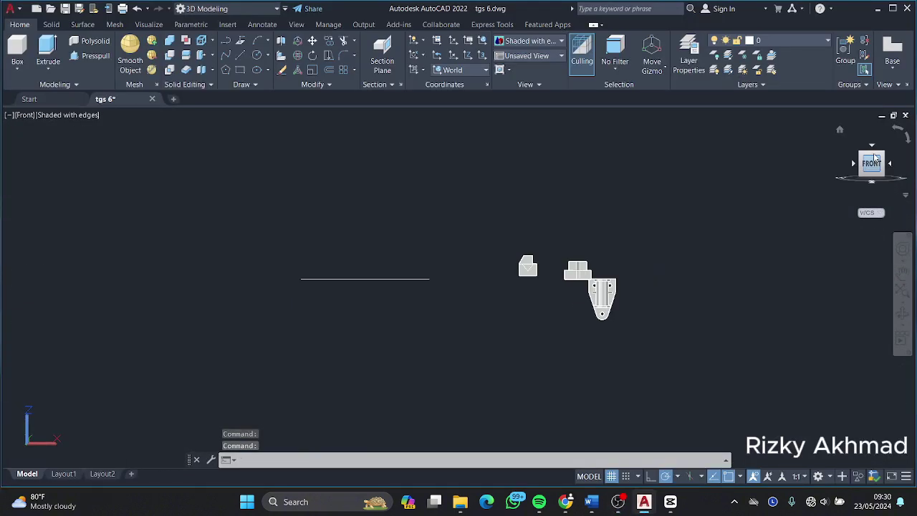
{"action": "left_click", "coordinate": [872, 145]}
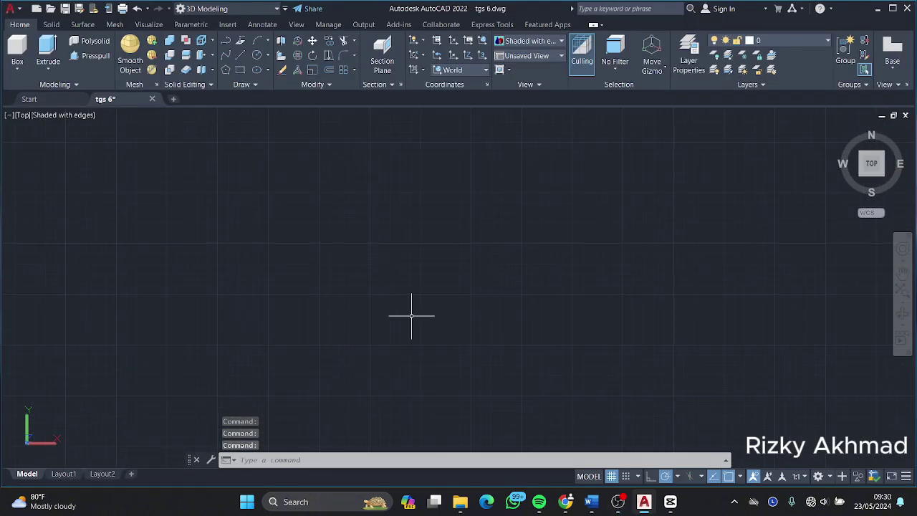
{"action": "left_click", "coordinate": [262, 55]}
{"action": "left_click", "coordinate": [339, 309]}
{"action": "key", "text": "Return"}
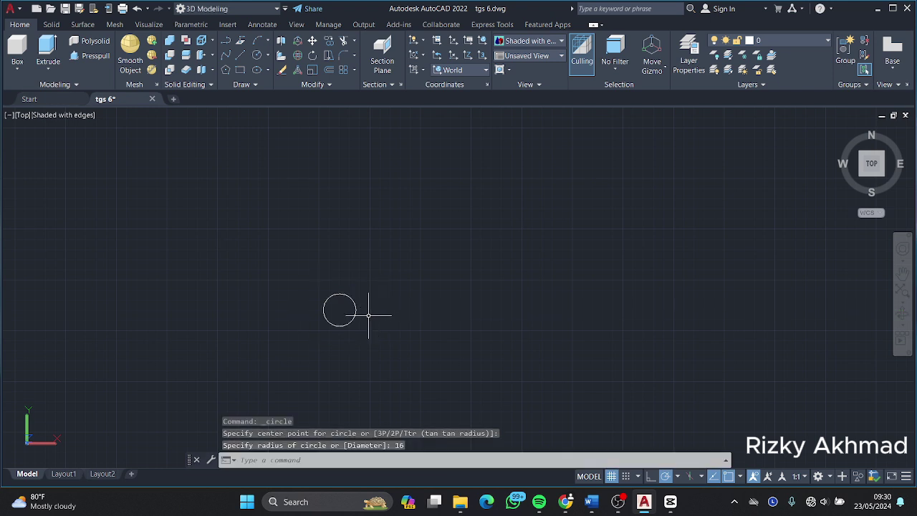
{"action": "scroll", "coordinate": [371, 314], "scroll_direction": "up", "scroll_amount": 3}
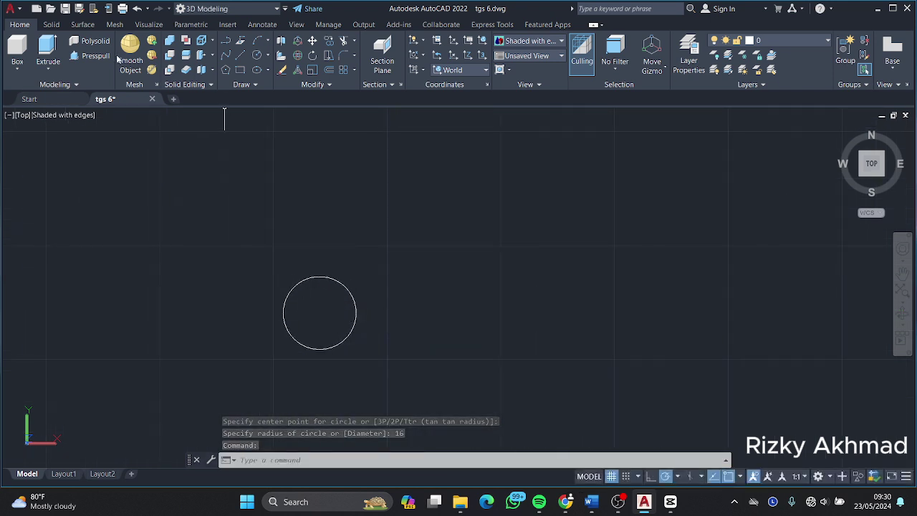
{"action": "left_click", "coordinate": [262, 55]}
{"action": "left_click", "coordinate": [320, 312]}
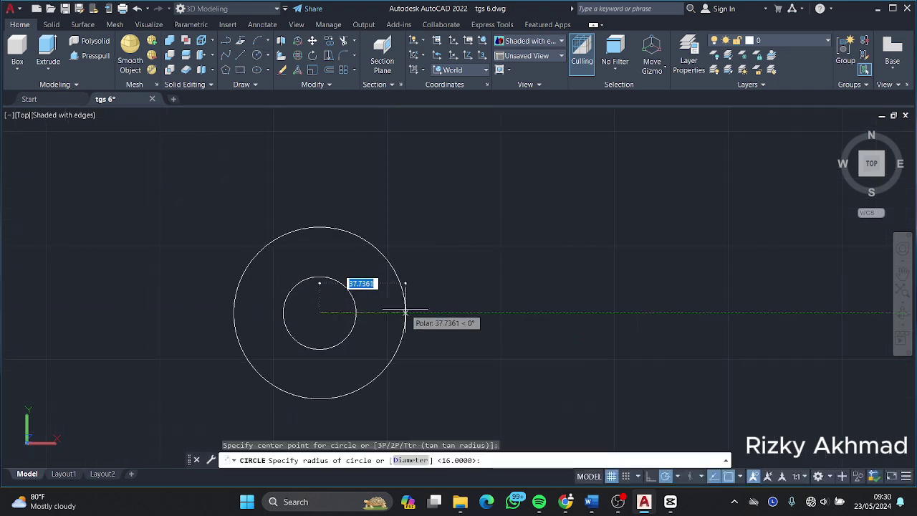
{"action": "type", "text": "6"}
{"action": "key", "text": "Return"}
Draw lines from the circles' centre: 36 up, 38 right, then 76 left.
{"action": "left_click", "coordinate": [226, 41]}
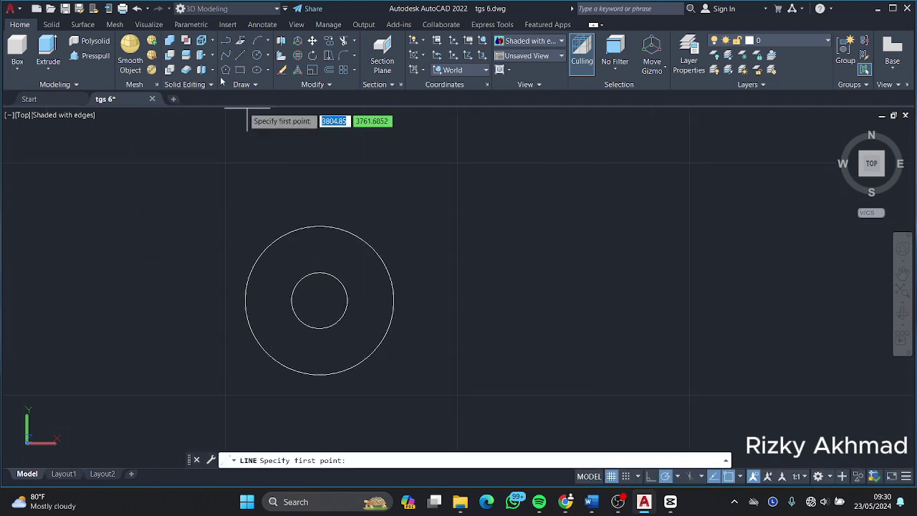
{"action": "left_click", "coordinate": [320, 299]}
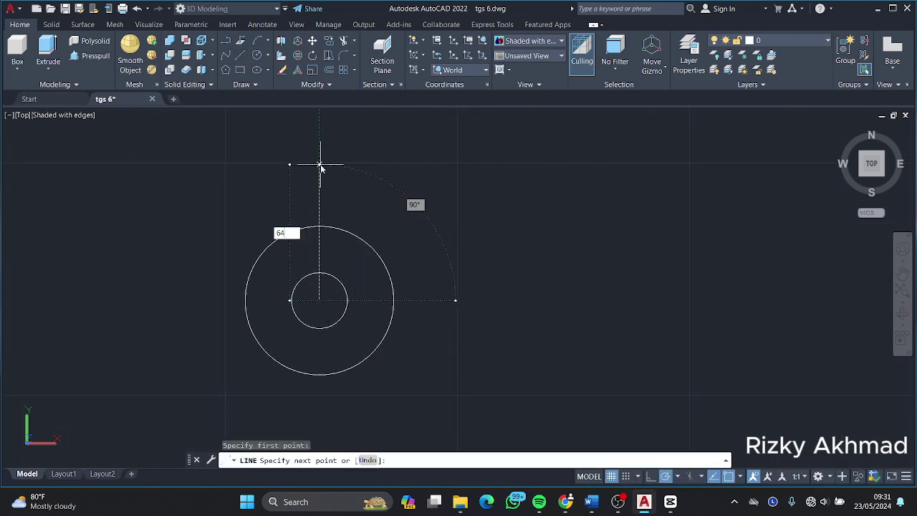
{"action": "scroll", "coordinate": [430, 180], "scroll_direction": "down", "scroll_amount": 2}
{"action": "scroll", "coordinate": [395, 201], "scroll_direction": "up", "scroll_amount": 4}
{"action": "middle_click_drag", "start_coordinate": [395, 200], "coordinate": [384, 175]}
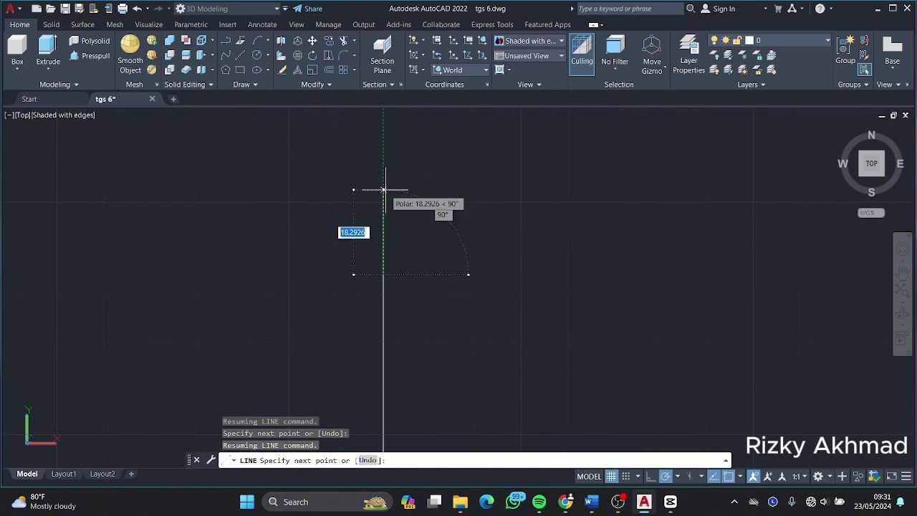
{"action": "key", "text": "Return"}
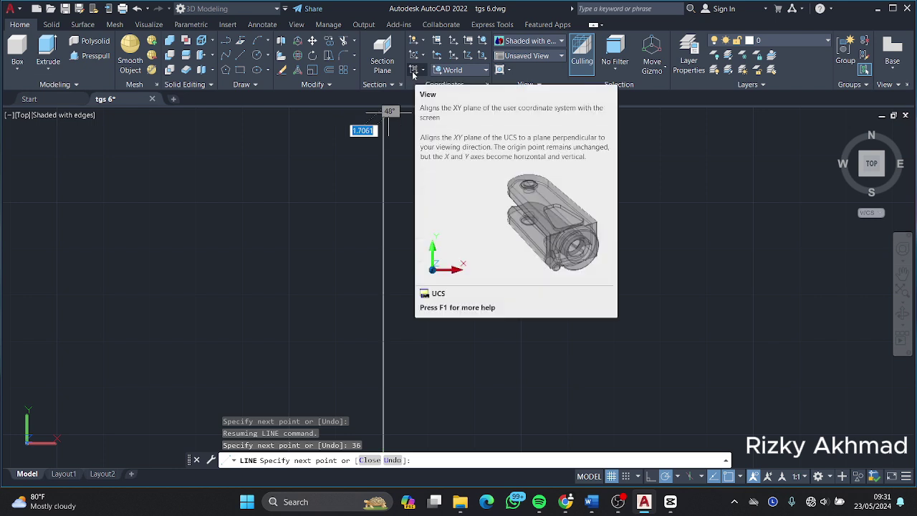
{"action": "left_click", "coordinate": [413, 73]}
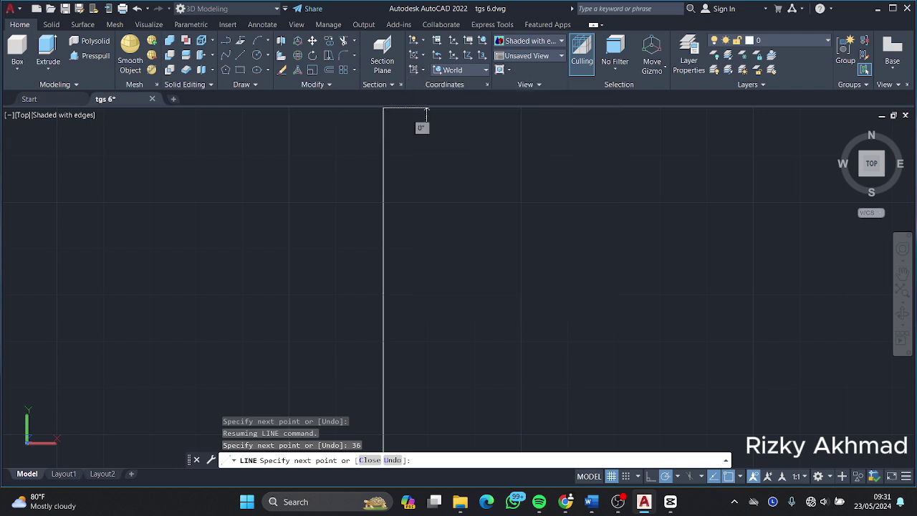
{"action": "type", "text": "38"}
{"action": "key", "text": "Return"}
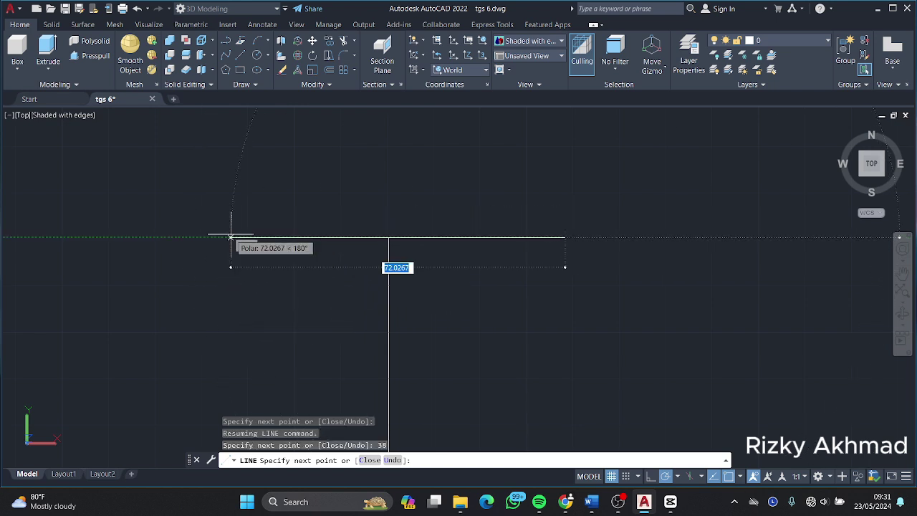
{"action": "type", "text": "76"}
{"action": "key", "text": "Return"}
{"action": "key", "text": "Escape"}
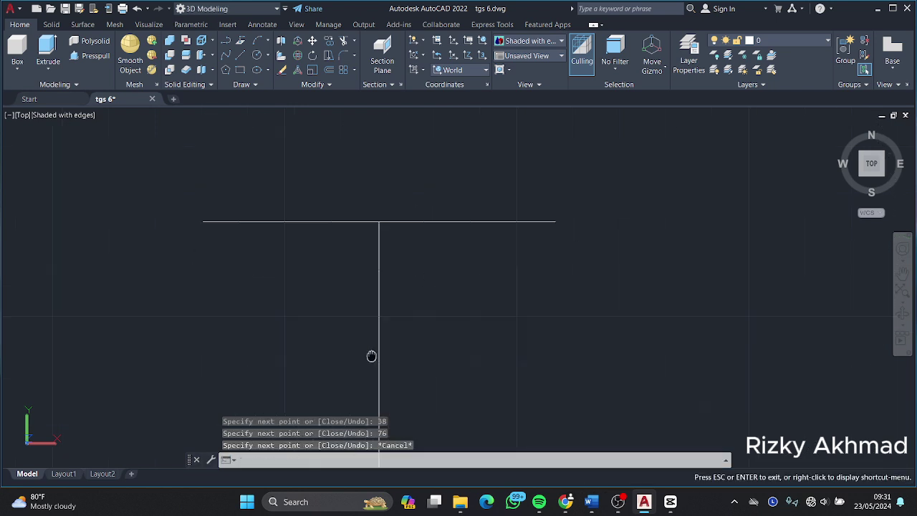
Undo the extra line segments, erase the unwanted line, and begin a line at the top edge's end.
{"action": "middle_click_drag", "start_coordinate": [371, 356], "coordinate": [365, 270]}
{"action": "left_click", "coordinate": [136, 9]}
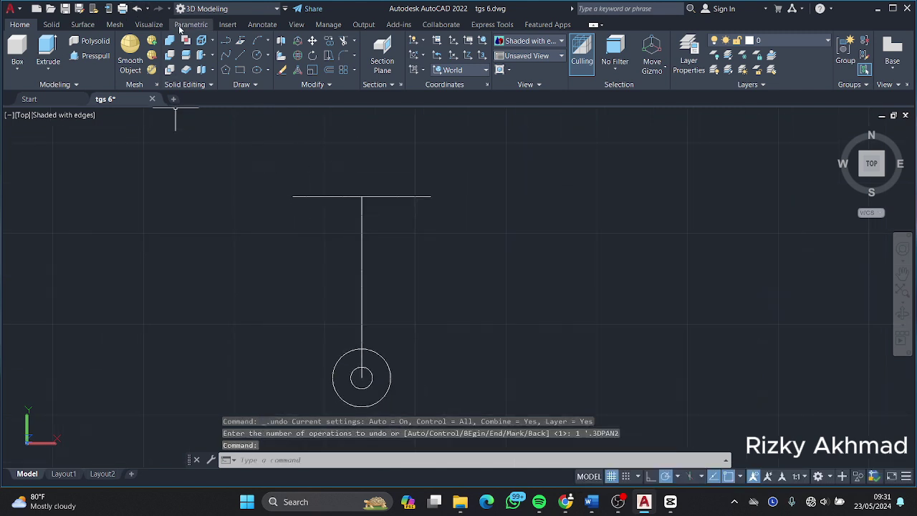
{"action": "left_click", "coordinate": [136, 8]}
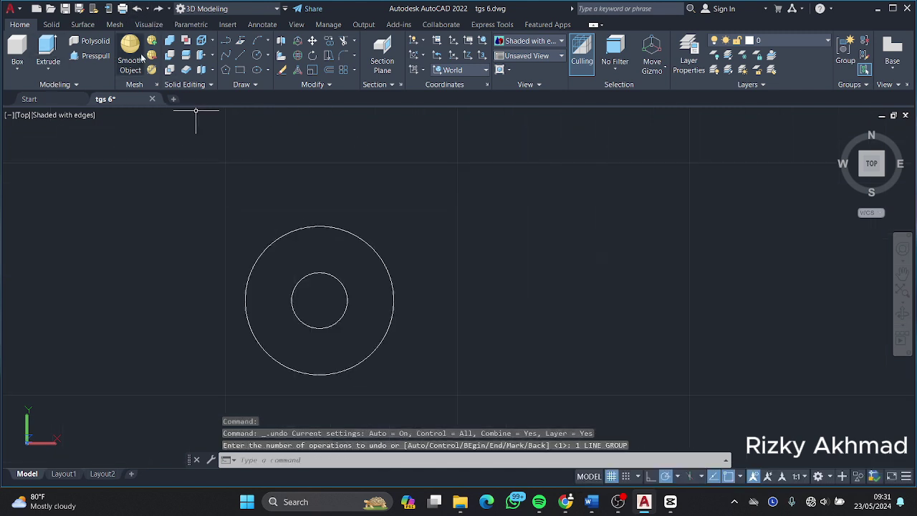
{"action": "key", "text": "ctrl+z"}
{"action": "left_click", "coordinate": [356, 256]}
{"action": "key", "text": "Delete"}
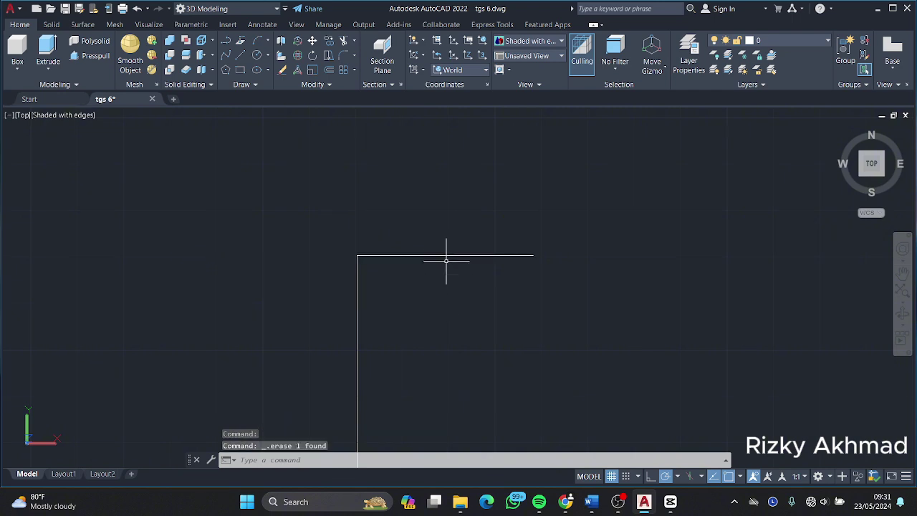
{"action": "left_click", "coordinate": [225, 55]}
{"action": "left_click", "coordinate": [533, 256]}
Finish the slanted side and mirror it with the top edge about the centre line.
{"action": "scroll", "coordinate": [446, 354], "scroll_direction": "up", "scroll_amount": 2}
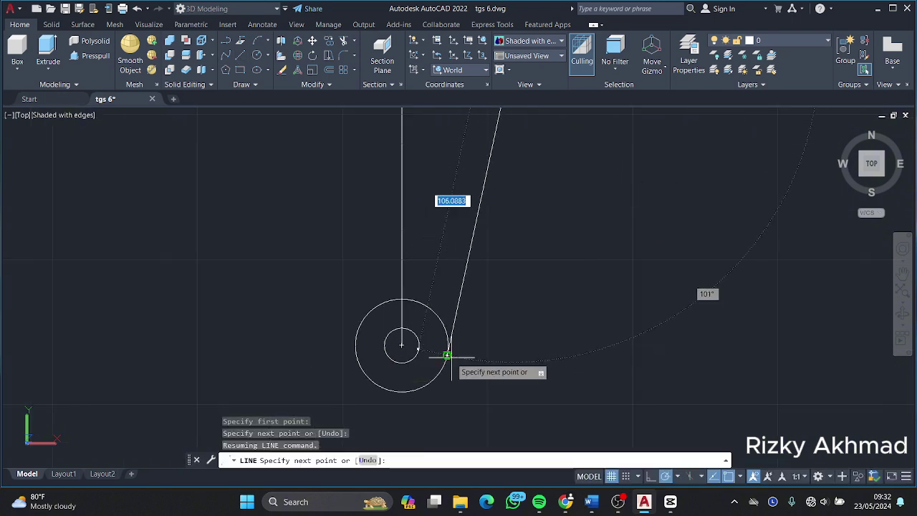
{"action": "key", "text": "Escape"}
{"action": "left_click", "coordinate": [467, 256]}
{"action": "middle_click_drag", "start_coordinate": [420, 246], "coordinate": [429, 332]}
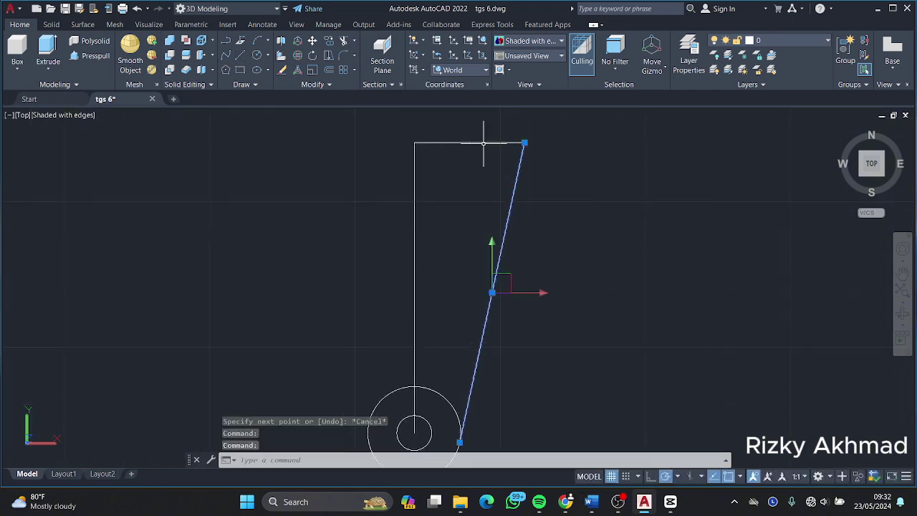
{"action": "left_click", "coordinate": [483, 143]}
{"action": "key", "text": "Return"}
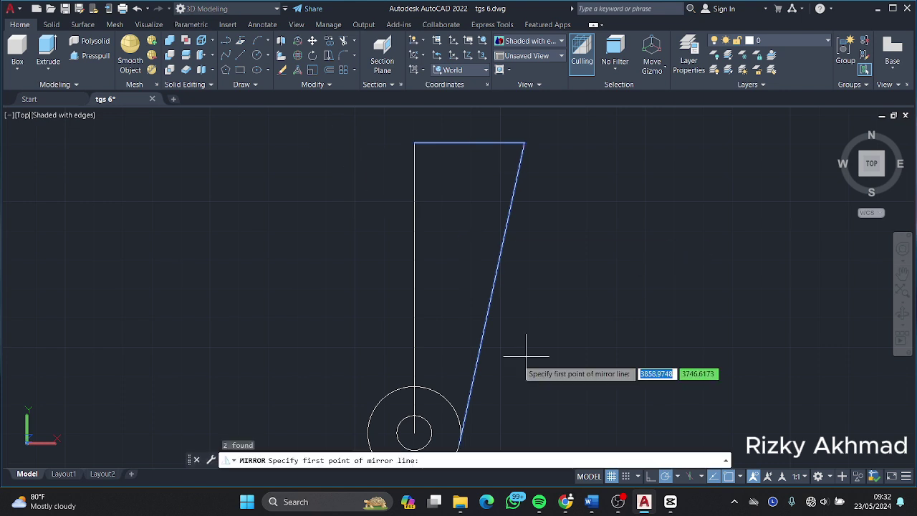
{"action": "left_click", "coordinate": [414, 432]}
{"action": "left_click", "coordinate": [419, 147]}
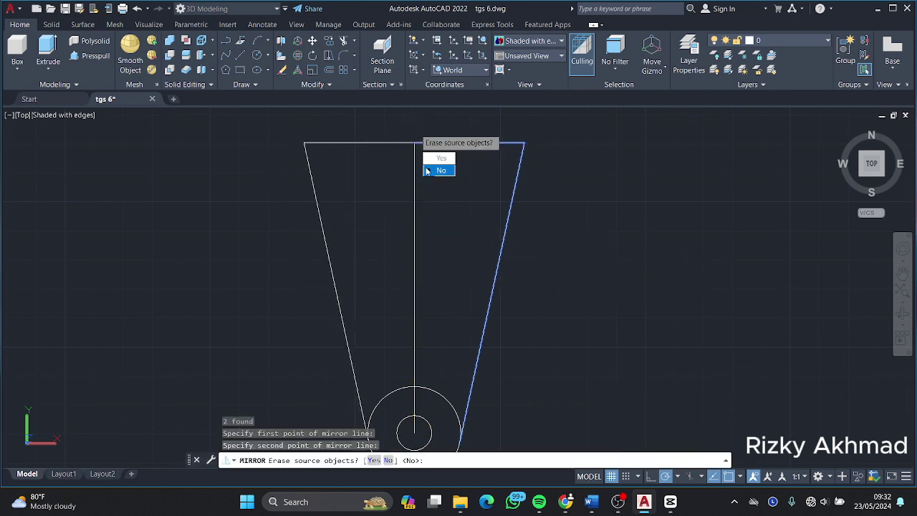
{"action": "left_click", "coordinate": [437, 179]}
Trim the outer circle's upper arc, then undo back to the single slanted side.
{"action": "middle_click_drag", "start_coordinate": [417, 405], "coordinate": [429, 301]}
{"action": "type", "text": "tr"}
{"action": "key", "text": "Return"}
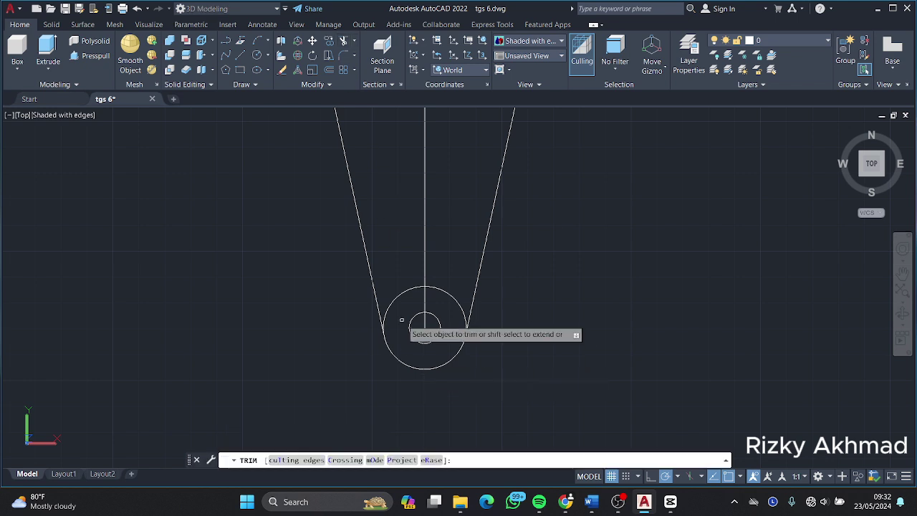
{"action": "mouse_move", "coordinate": [402, 317]}
{"action": "left_mouse_down"}
{"action": "mouse_move", "coordinate": [413, 277]}
{"action": "mouse_move", "coordinate": [434, 287]}
{"action": "left_mouse_up"}
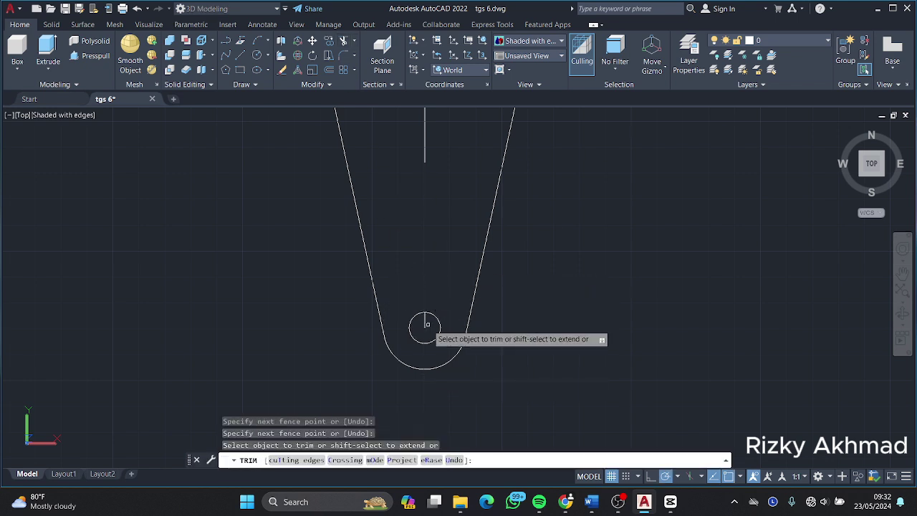
{"action": "scroll", "coordinate": [462, 267], "scroll_direction": "down", "scroll_amount": 2}
{"action": "key", "text": "Escape"}
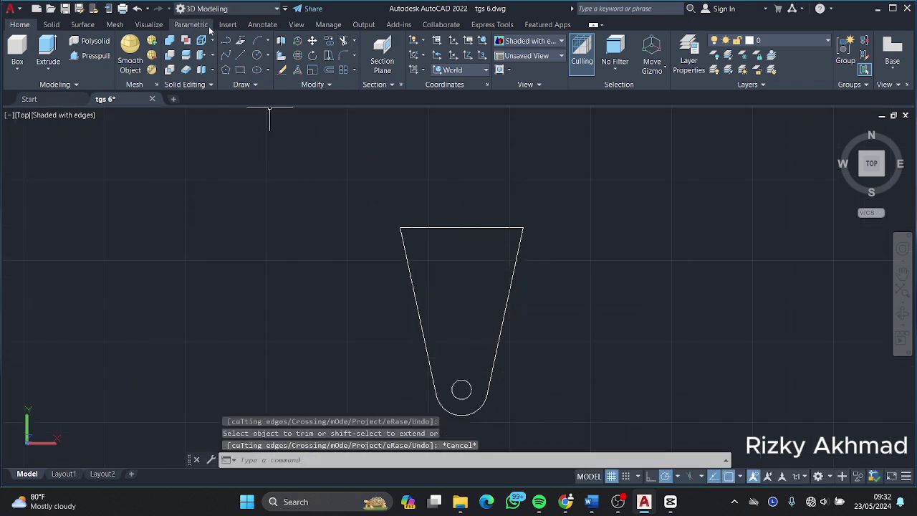
{"action": "left_click", "coordinate": [137, 8]}
{"action": "left_click", "coordinate": [136, 8]}
{"action": "left_click", "coordinate": [137, 8]}
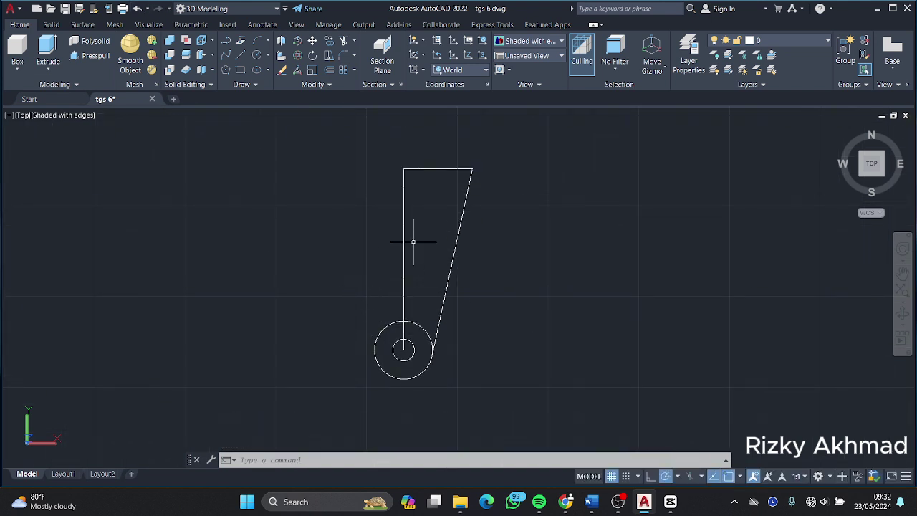
Replace the slanted side with a horizontal line and a vertical right side.
{"action": "left_click", "coordinate": [241, 55]}
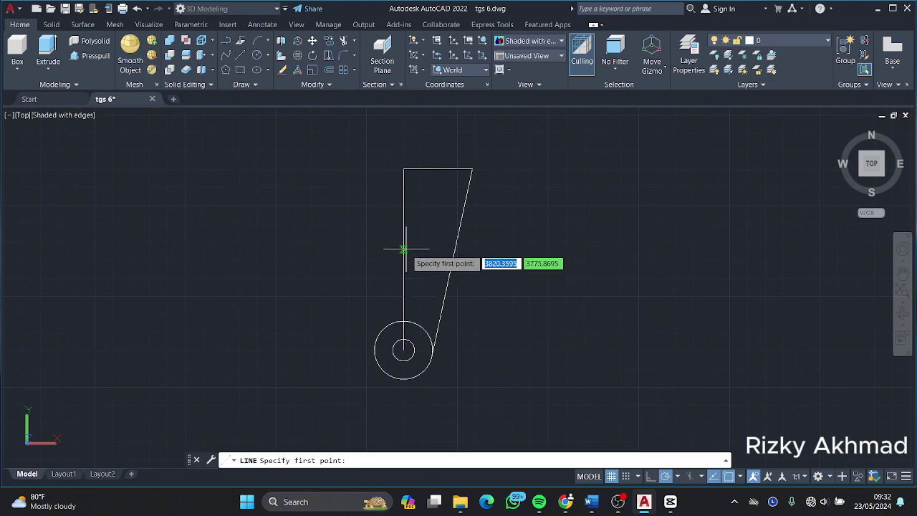
{"action": "left_click", "coordinate": [403, 233]}
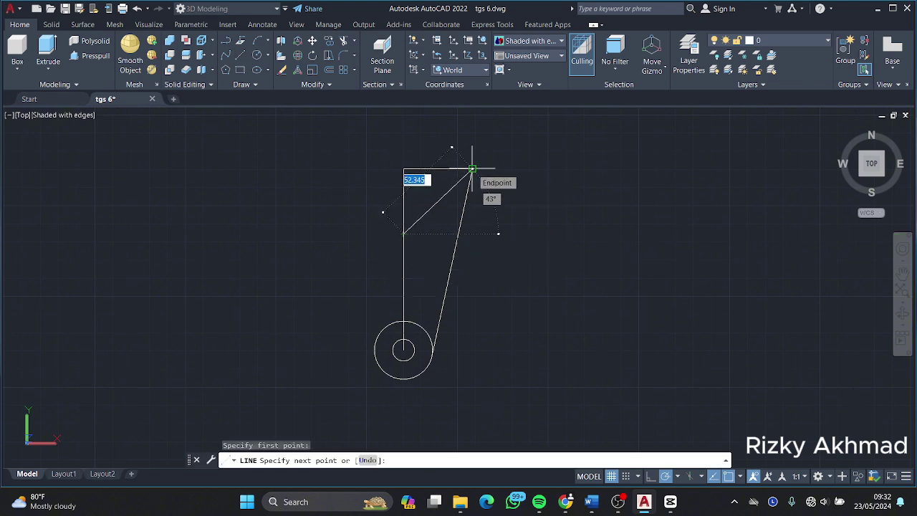
{"action": "left_click", "coordinate": [472, 233]}
{"action": "key", "text": "Escape"}
{"action": "left_click", "coordinate": [464, 200]}
{"action": "key", "text": "Delete"}
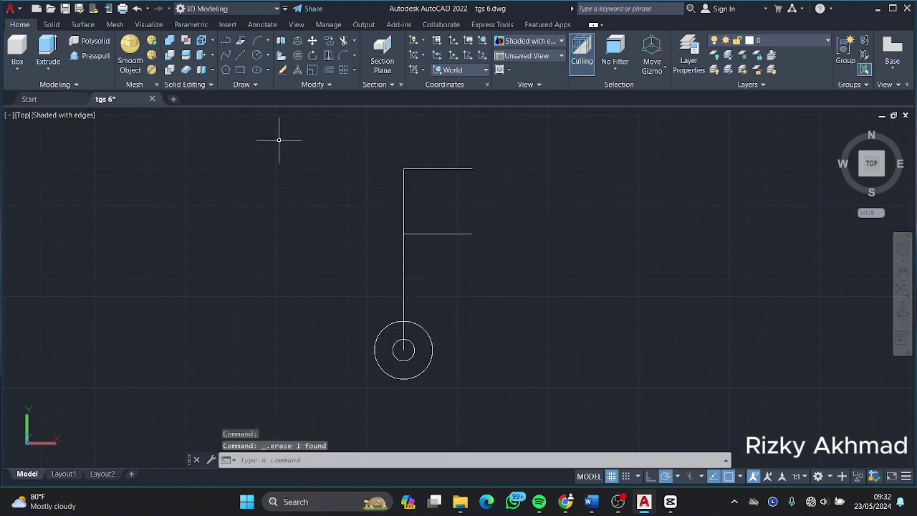
{"action": "left_click", "coordinate": [242, 57]}
{"action": "left_click", "coordinate": [472, 169]}
{"action": "left_click", "coordinate": [472, 233]}
{"action": "key", "text": "Escape"}
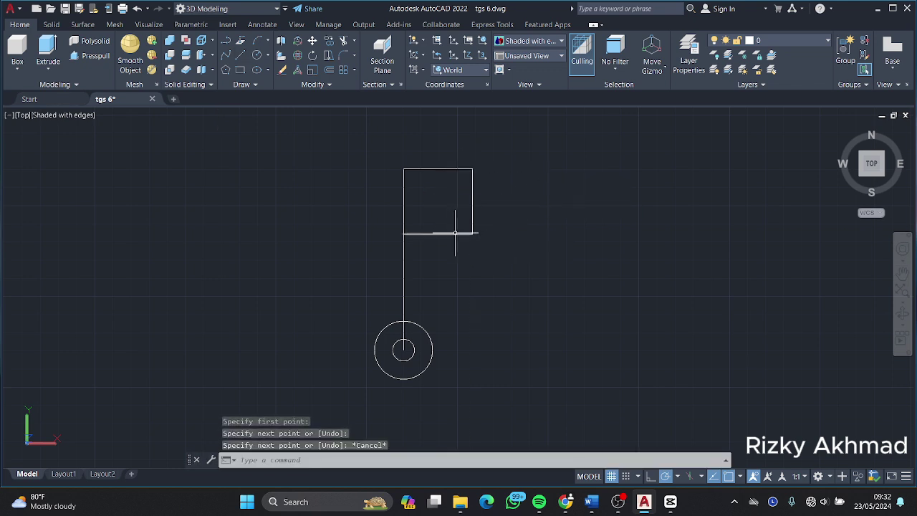
Mirror the top and right edges about the centre line, then erase the bottom horizontal line.
{"action": "left_click", "coordinate": [472, 213]}
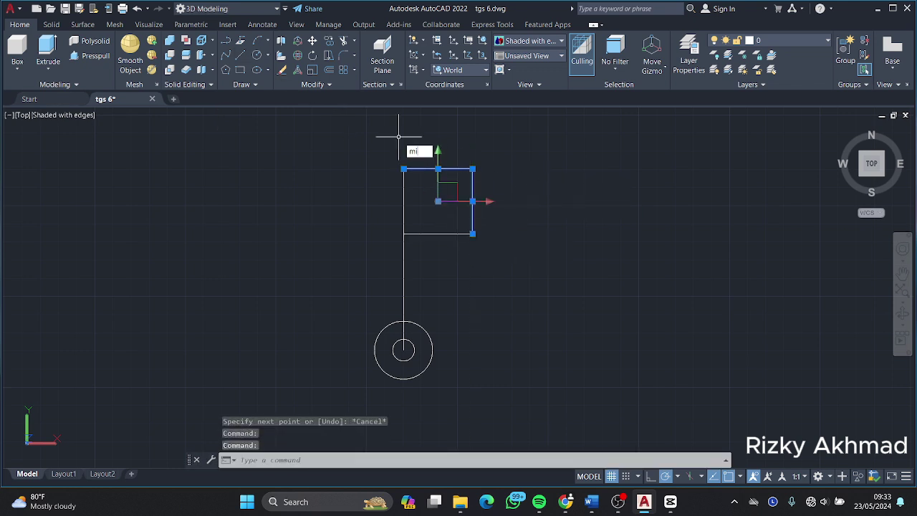
{"action": "key", "text": "Return"}
{"action": "left_click", "coordinate": [403, 169]}
{"action": "left_click", "coordinate": [403, 350]}
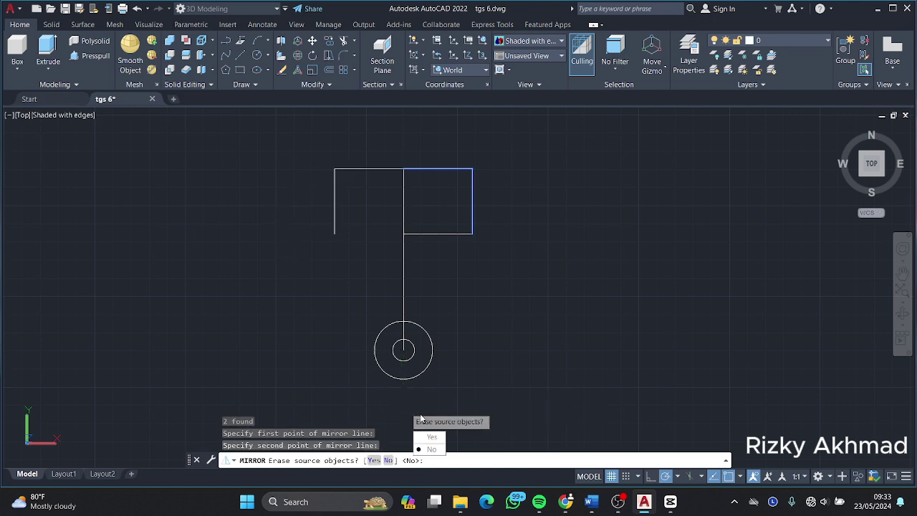
{"action": "key", "text": "Return"}
{"action": "left_click", "coordinate": [441, 234]}
{"action": "key", "text": "Delete"}
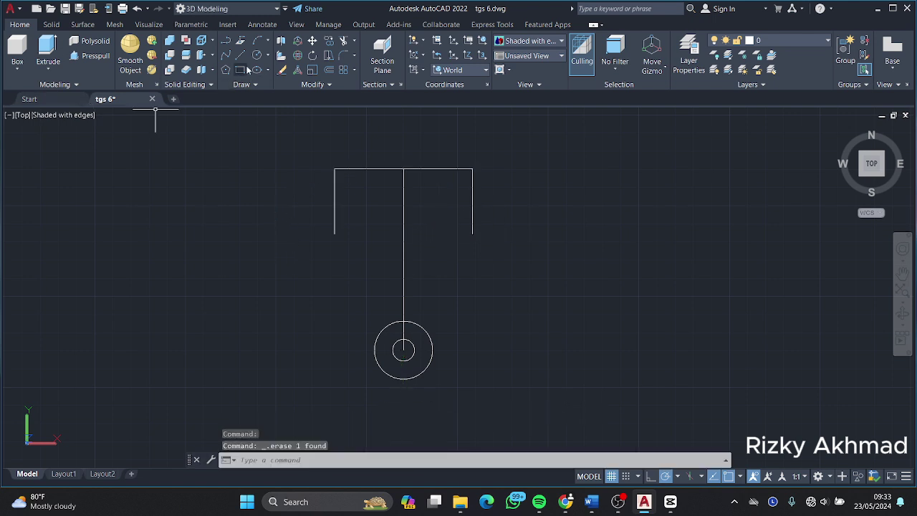
Draw both tapered sides from the vertical sides' bottom ends down to the boss circle.
{"action": "left_click", "coordinate": [241, 55]}
{"action": "left_click", "coordinate": [473, 233]}
{"action": "left_click", "coordinate": [432, 356]}
{"action": "key", "text": "Escape"}
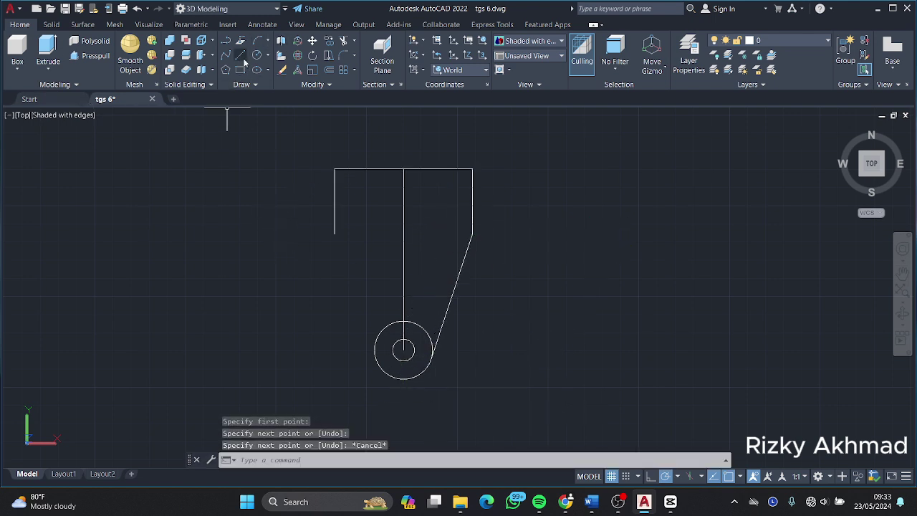
{"action": "left_click", "coordinate": [242, 57]}
{"action": "left_click", "coordinate": [333, 234]}
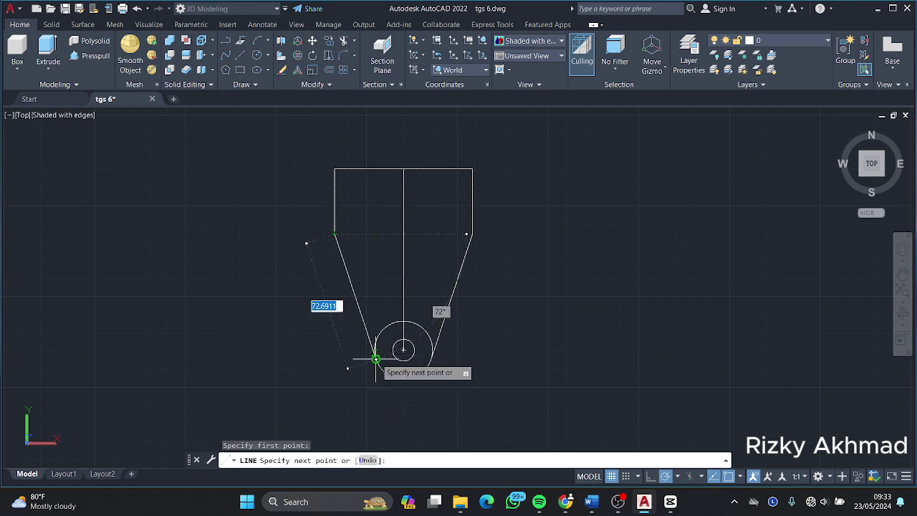
{"action": "right_click", "coordinate": [438, 316]}
{"action": "left_click", "coordinate": [451, 337]}
Draw a radius 6 hole circle at the inner line's bottom end.
{"action": "key", "text": "Escape"}
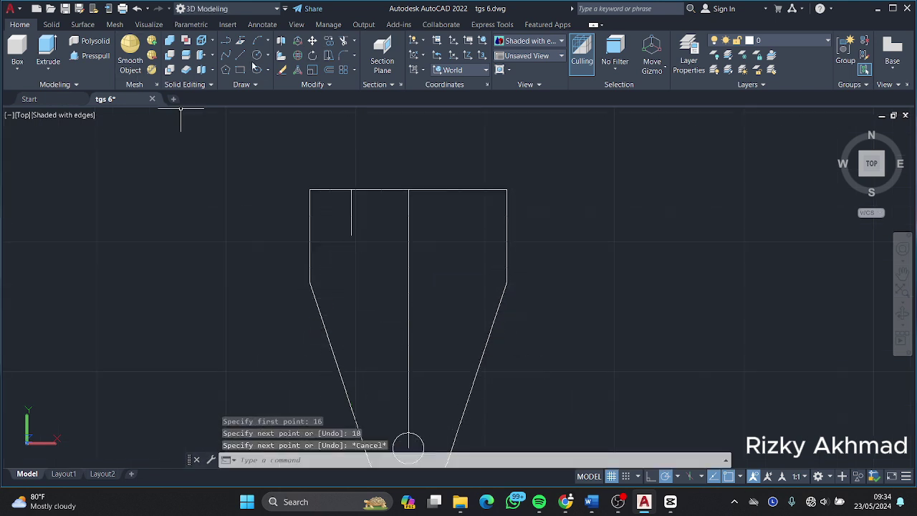
{"action": "left_click", "coordinate": [256, 57]}
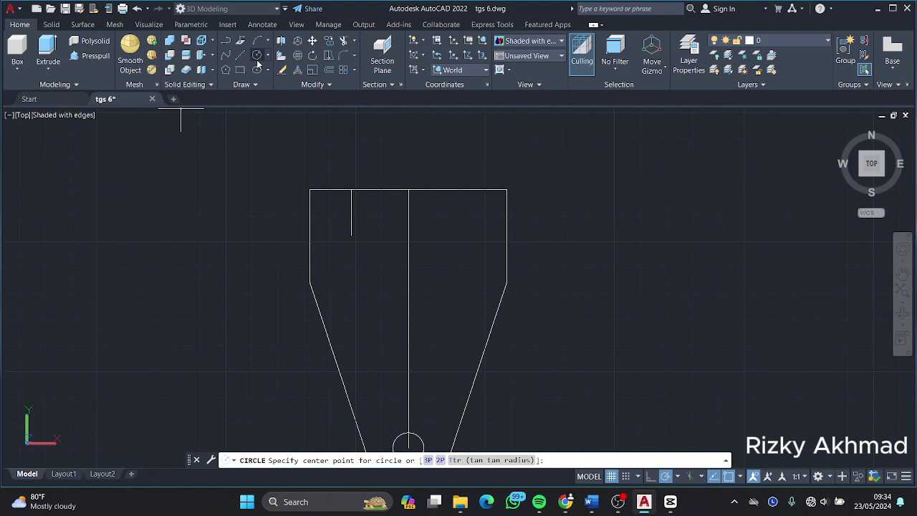
{"action": "left_click", "coordinate": [351, 235]}
{"action": "type", "text": "6"}
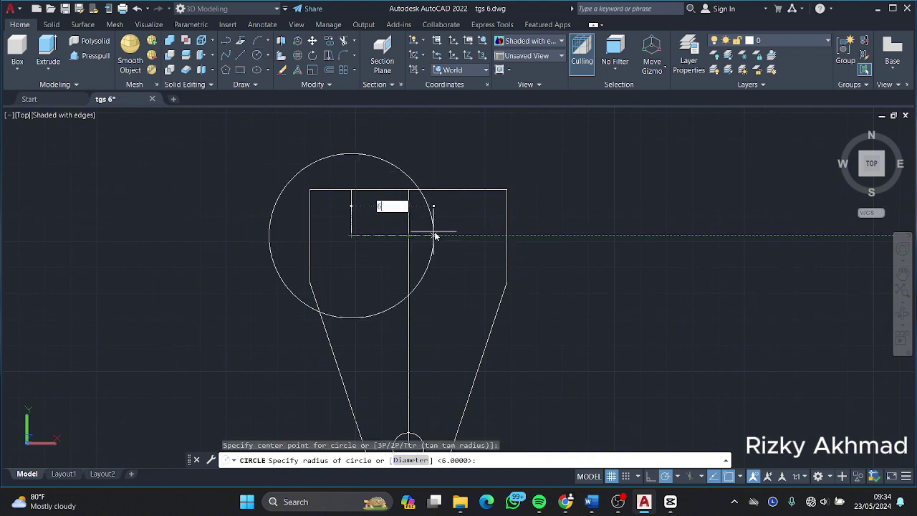
{"action": "key", "text": "Return"}
{"action": "key", "text": "Escape"}
Mirror the small hole across the centre line, keeping the original.
{"action": "left_click", "coordinate": [359, 250]}
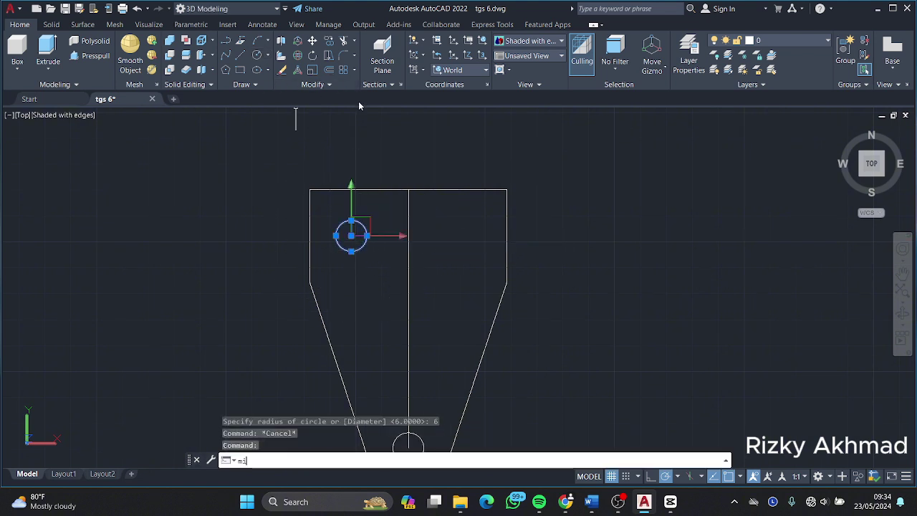
{"action": "type", "text": "mi"}
{"action": "key", "text": "Return"}
{"action": "scroll", "coordinate": [430, 355], "scroll_direction": "down", "scroll_amount": 2}
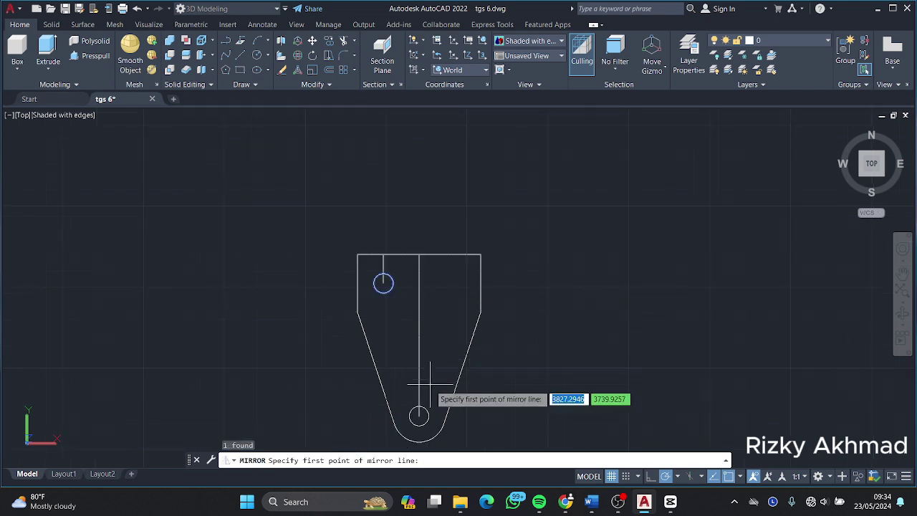
{"action": "left_click", "coordinate": [419, 432]}
{"action": "middle_click_drag", "start_coordinate": [419, 432], "coordinate": [389, 291]}
{"action": "left_click", "coordinate": [389, 424]}
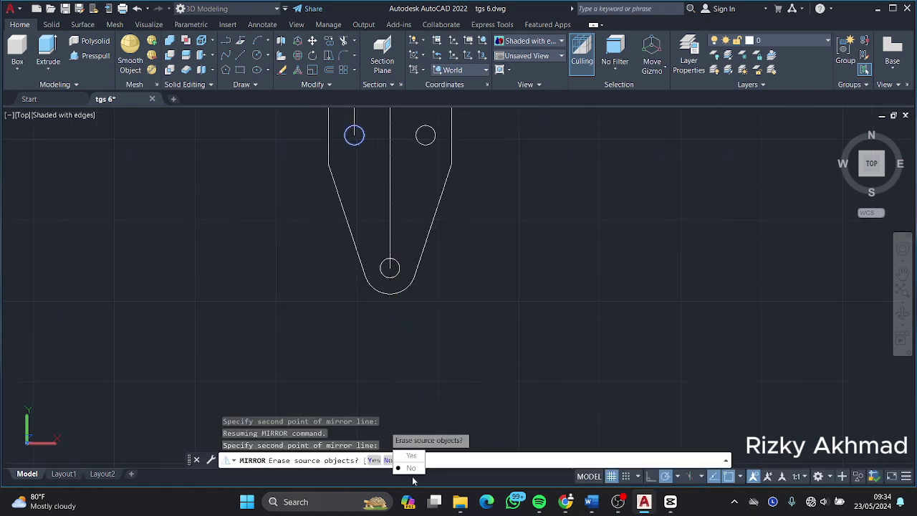
{"action": "key", "text": "Return"}
Trim away the vertical centre line to leave a clean outline.
{"action": "type", "text": "tr"}
{"action": "key", "text": "Return"}
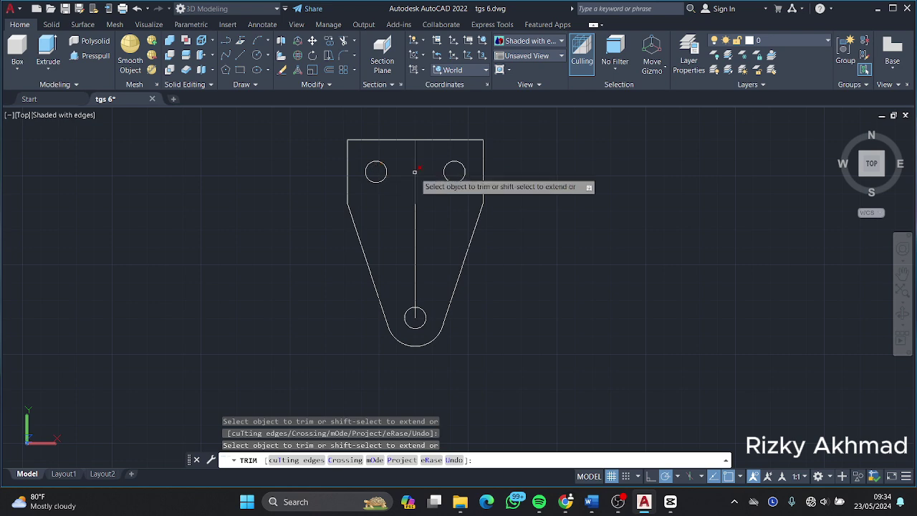
{"action": "left_click_drag", "start_coordinate": [415, 172], "coordinate": [415, 315]}
{"action": "key", "text": "Escape"}
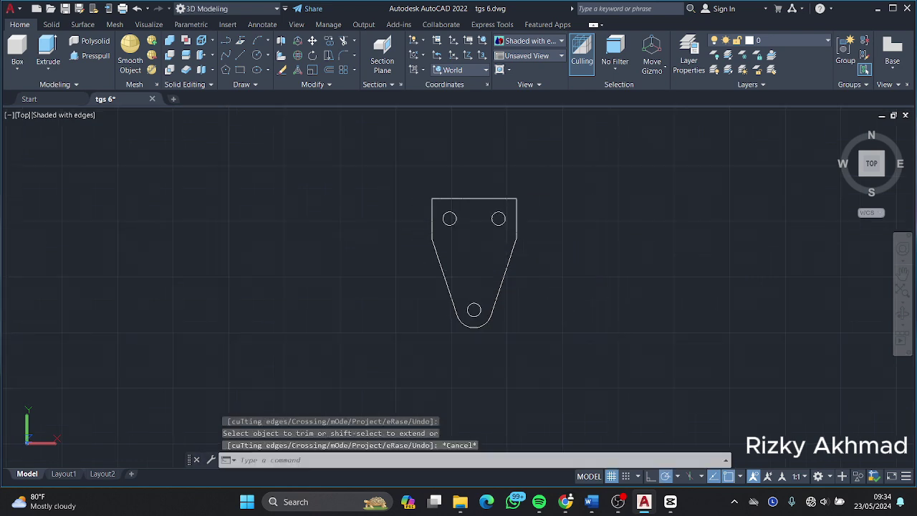
{"action": "scroll", "coordinate": [521, 304], "scroll_direction": "down", "scroll_amount": 2}
{"action": "left_click", "coordinate": [256, 55]}
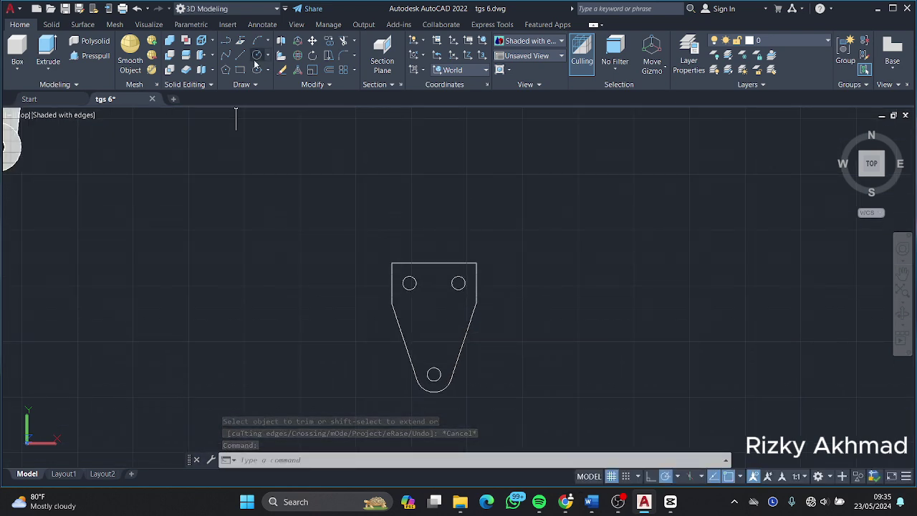
{"action": "middle_click_drag", "start_coordinate": [540, 179], "coordinate": [391, 215]}
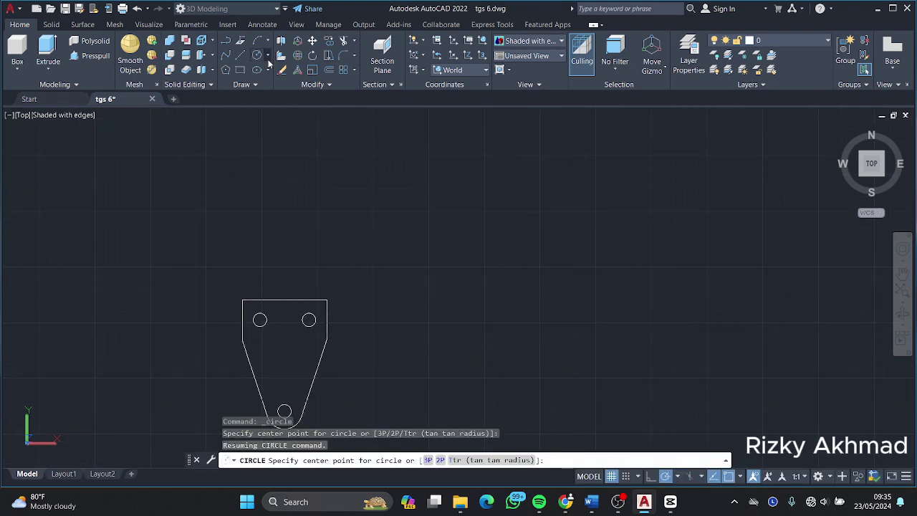
Draw a trial diameter-16 circle right of the plate, then erase it.
{"action": "middle_click_drag", "start_coordinate": [491, 268], "coordinate": [424, 241]}
{"action": "left_click", "coordinate": [409, 287]}
{"action": "type", "text": "d"}
{"action": "key", "text": "Return"}
{"action": "type", "text": "16"}
{"action": "key", "text": "Return"}
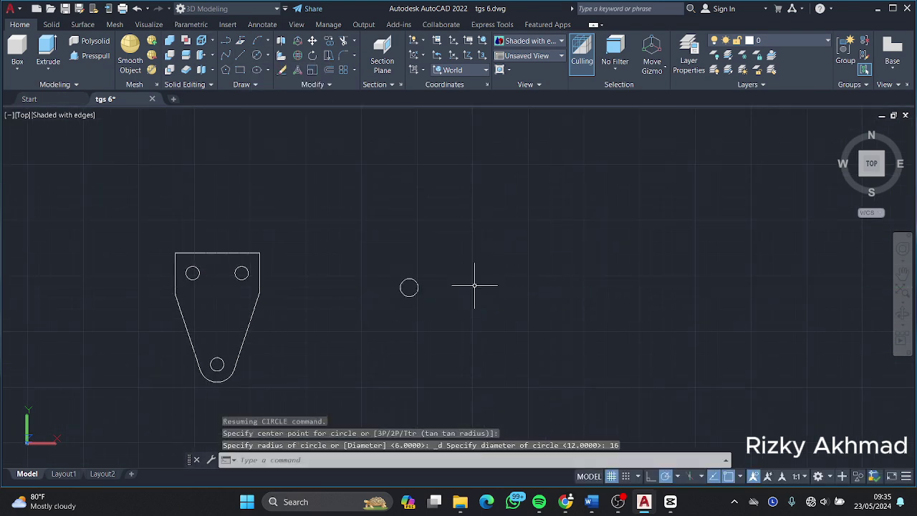
{"action": "scroll", "coordinate": [435, 285], "scroll_direction": "up", "scroll_amount": 2}
{"action": "left_click_drag", "start_coordinate": [375, 272], "coordinate": [426, 156]}
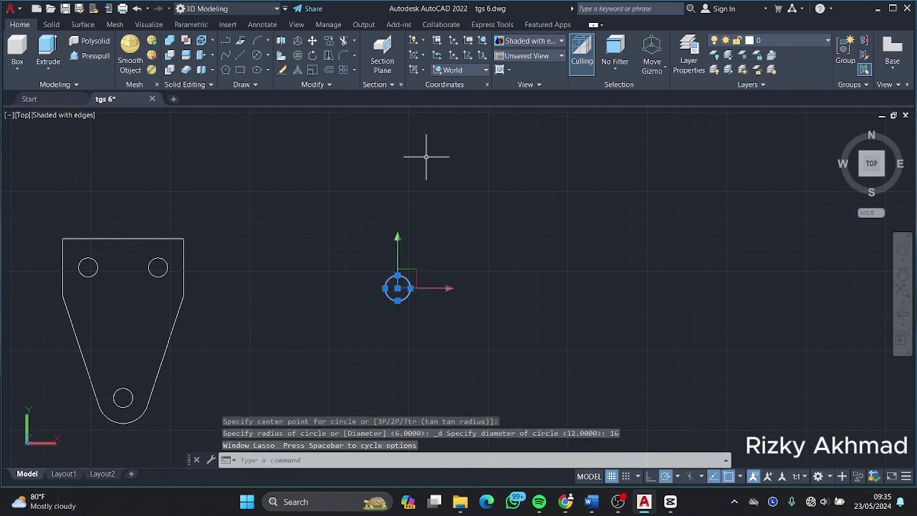
{"action": "key", "text": "Delete"}
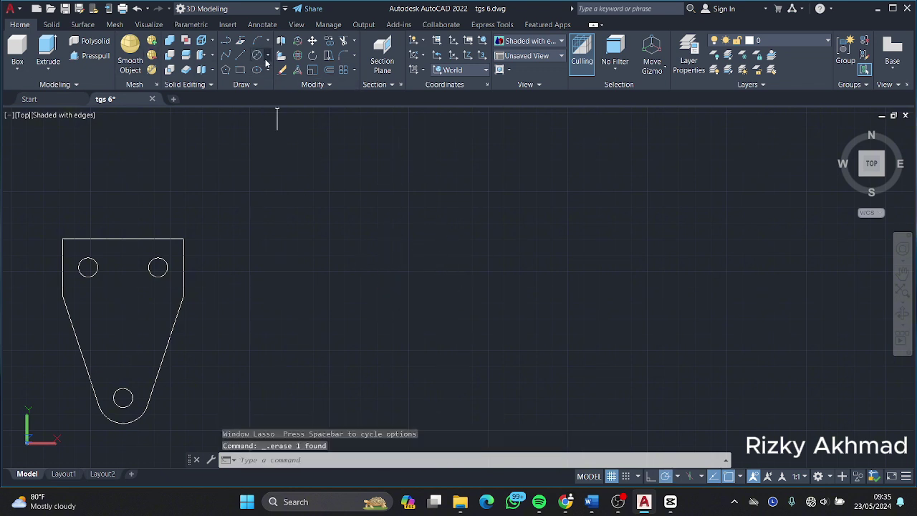
Draw a radius-16 trial circle in empty space and delete it as oversized.
{"action": "left_click", "coordinate": [267, 56]}
{"action": "left_click", "coordinate": [297, 74]}
{"action": "left_click", "coordinate": [486, 278]}
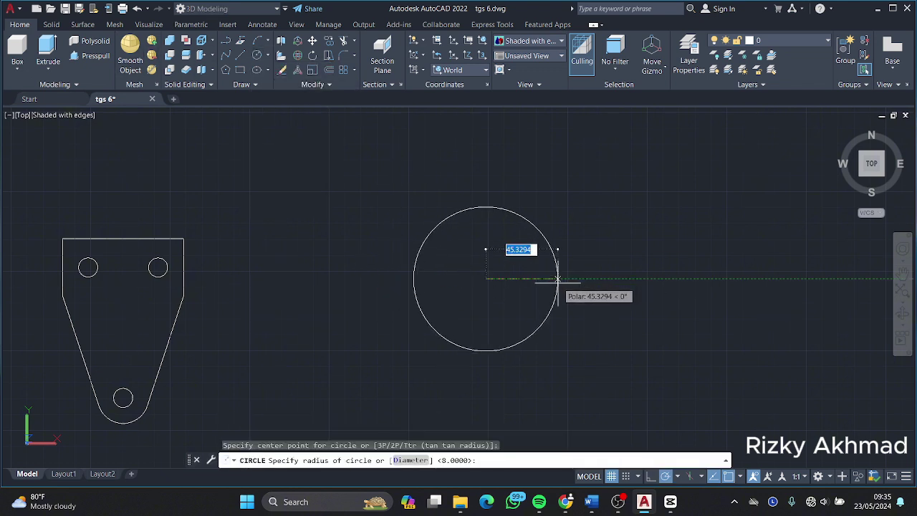
{"action": "type", "text": "16"}
{"action": "key", "text": "Return"}
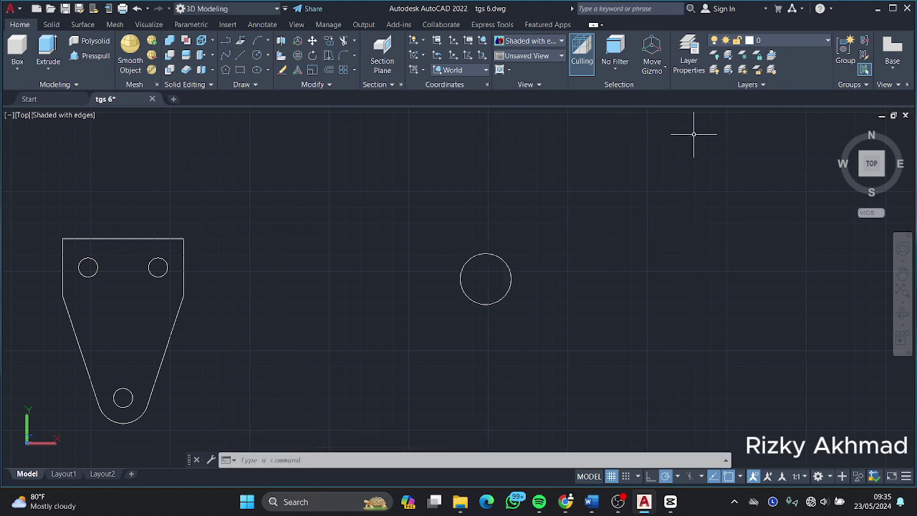
{"action": "left_click", "coordinate": [495, 253]}
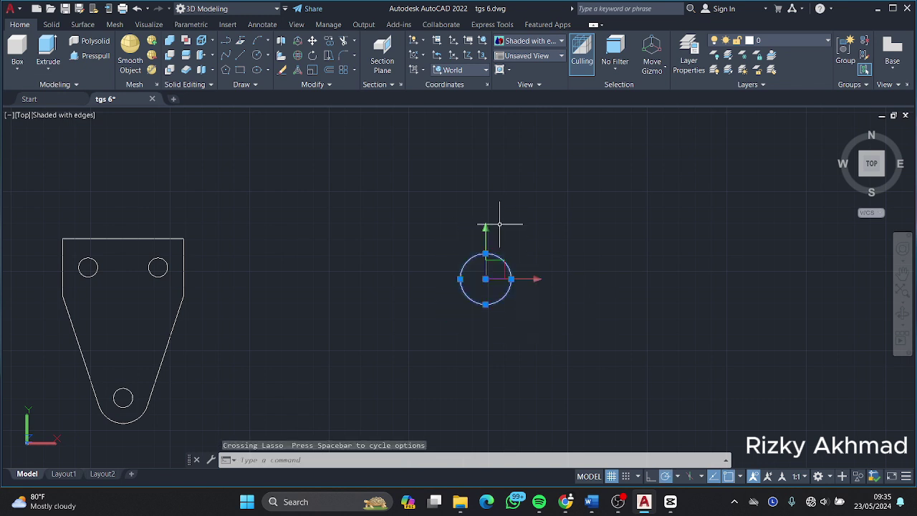
{"action": "key", "text": "Delete"}
Draw a diameter-34 outer circle and a concentric diameter-16 inner circle.
{"action": "left_click", "coordinate": [268, 55]}
{"action": "left_click", "coordinate": [297, 89]}
{"action": "left_click", "coordinate": [505, 270]}
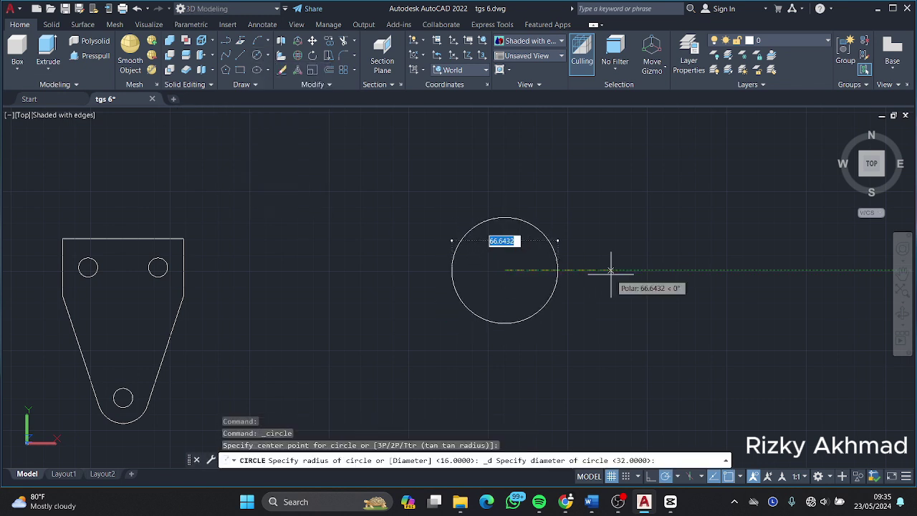
{"action": "key", "text": "Return"}
{"action": "left_click", "coordinate": [258, 56]}
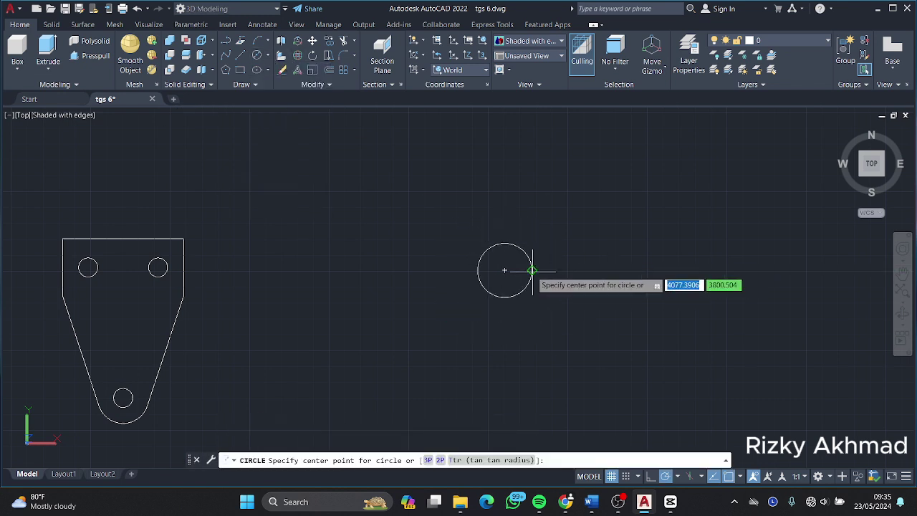
{"action": "left_click", "coordinate": [528, 266]}
{"action": "type", "text": "16"}
{"action": "key", "text": "Return"}
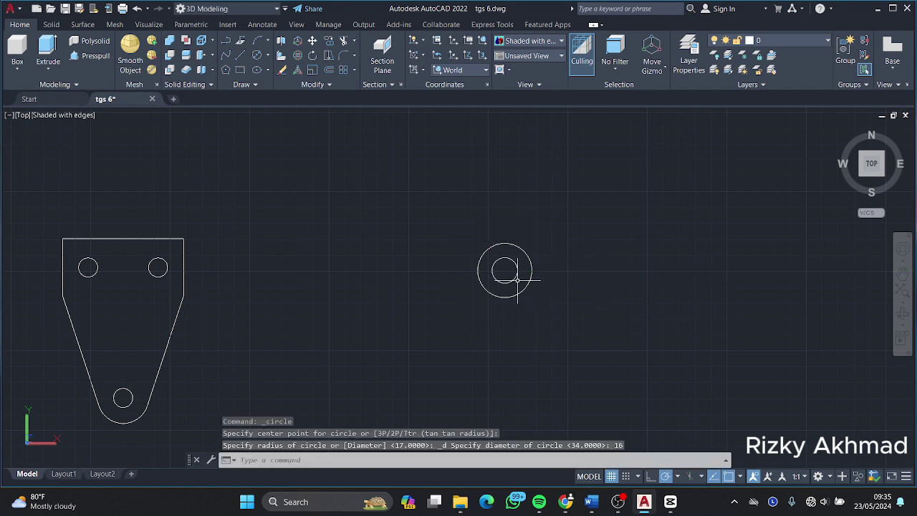
{"action": "middle_click_drag", "start_coordinate": [425, 198], "coordinate": [381, 214]}
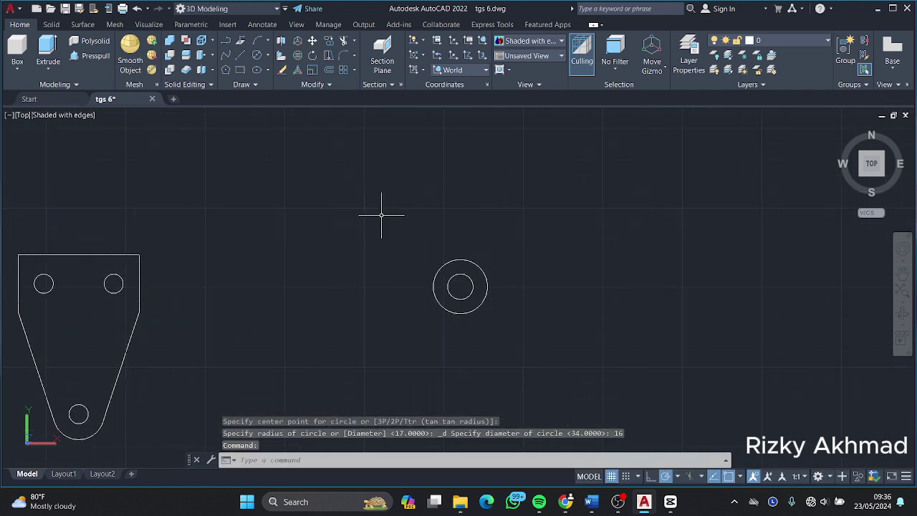
{"action": "left_click", "coordinate": [241, 55]}
Draw a 100-unit vertical line up from the circles' centre, undoing an extra 3-unit segment.
{"action": "left_click", "coordinate": [460, 287]}
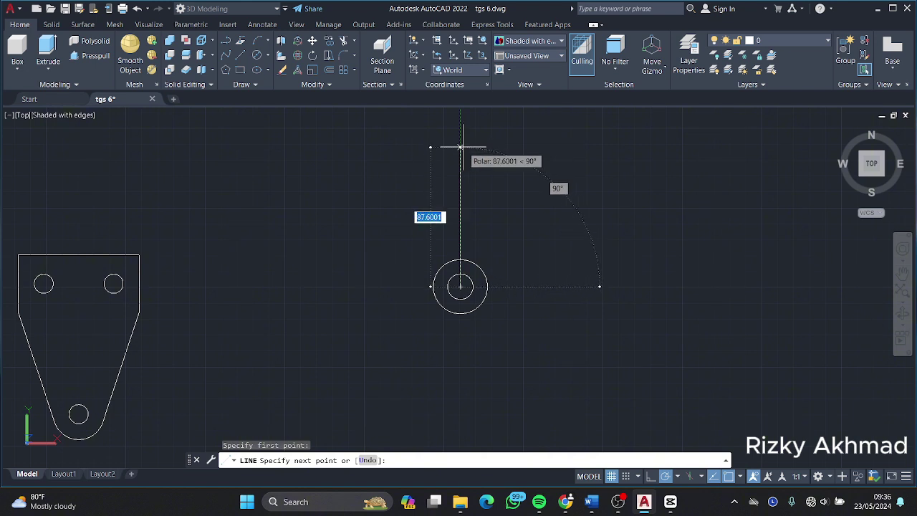
{"action": "type", "text": "100"}
{"action": "key", "text": "Return"}
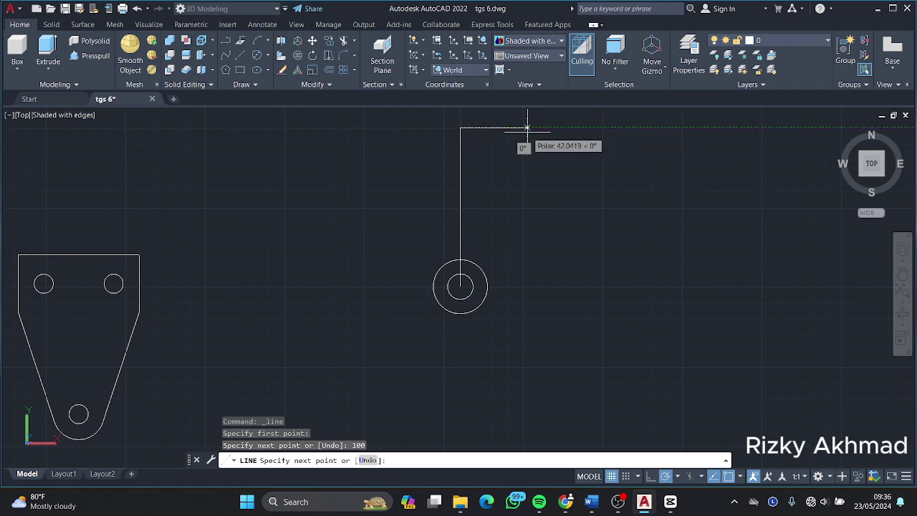
{"action": "type", "text": "3"}
{"action": "key", "text": "Return"}
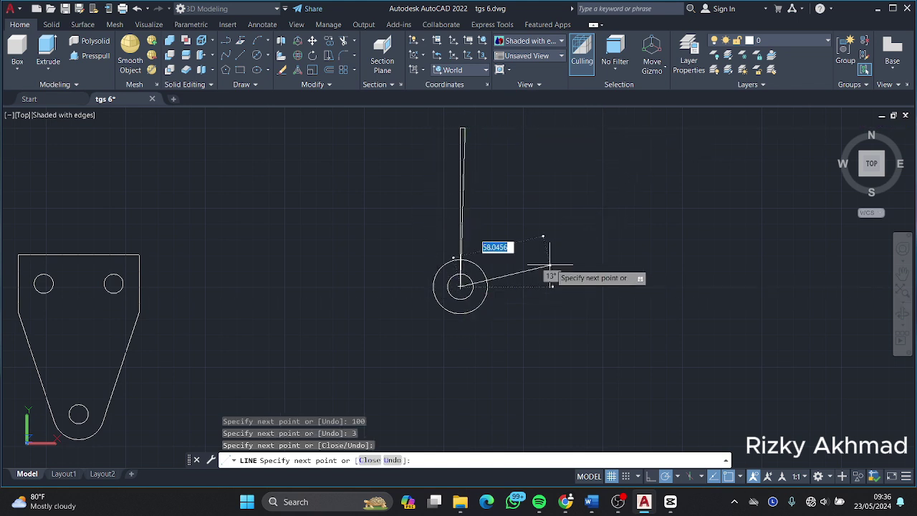
{"action": "left_click", "coordinate": [393, 460]}
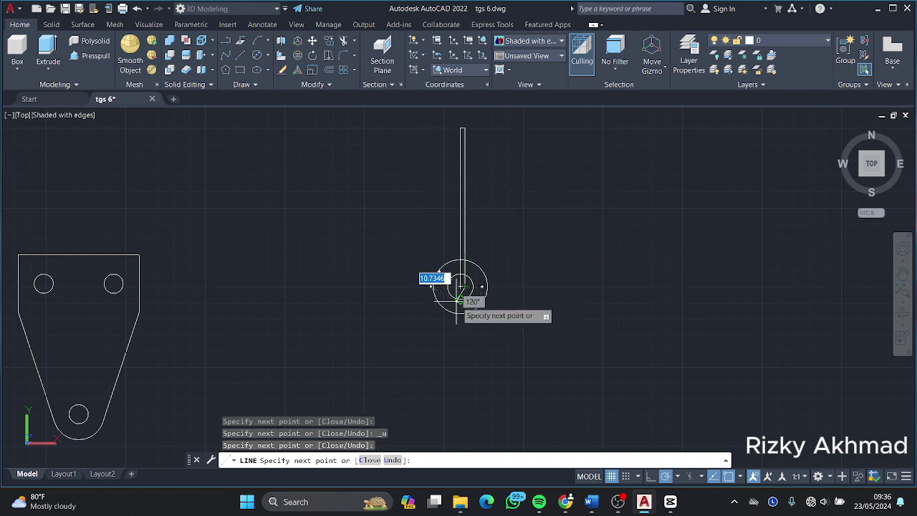
{"action": "key", "text": "Escape"}
Draw a line from the strip's top end, 3-unit first segment, down to the circle centre.
{"action": "left_click", "coordinate": [250, 64]}
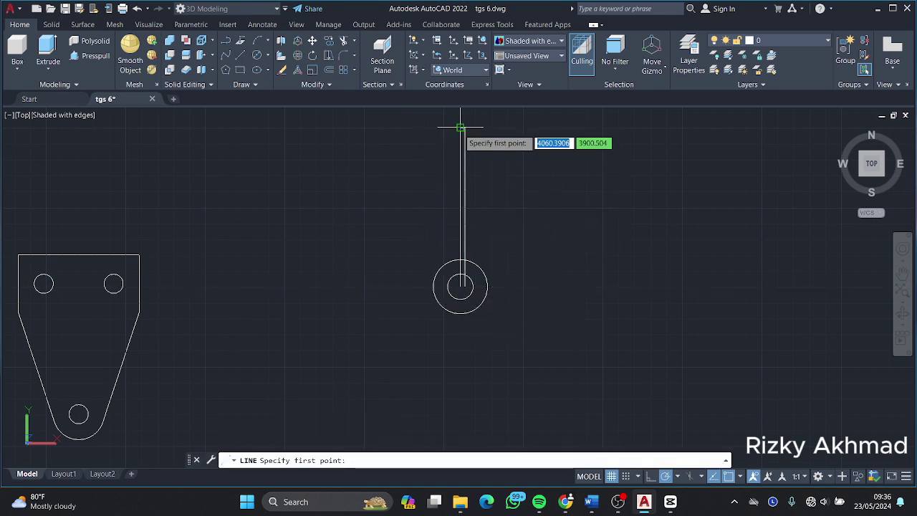
{"action": "left_click", "coordinate": [462, 129]}
{"action": "type", "text": "3"}
{"action": "key", "text": "Return"}
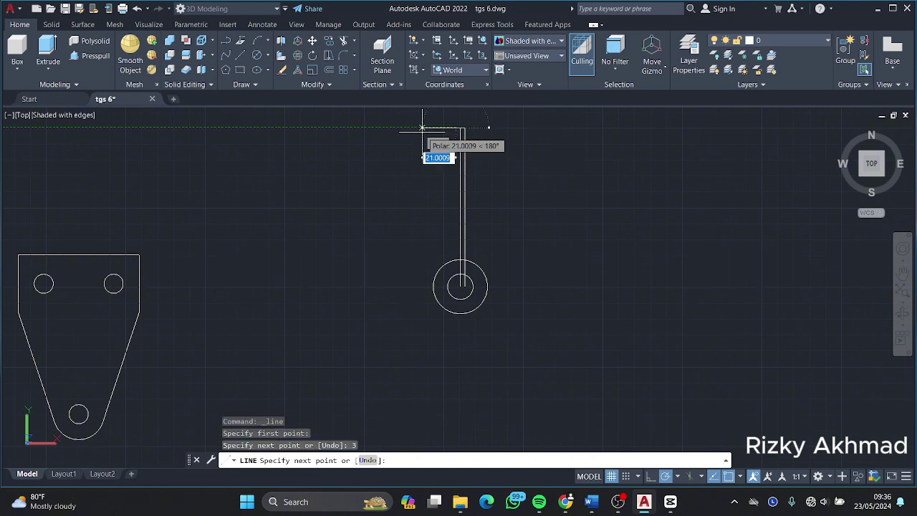
{"action": "scroll", "coordinate": [405, 326], "scroll_direction": "up", "scroll_amount": 2}
{"action": "left_click", "coordinate": [484, 269]}
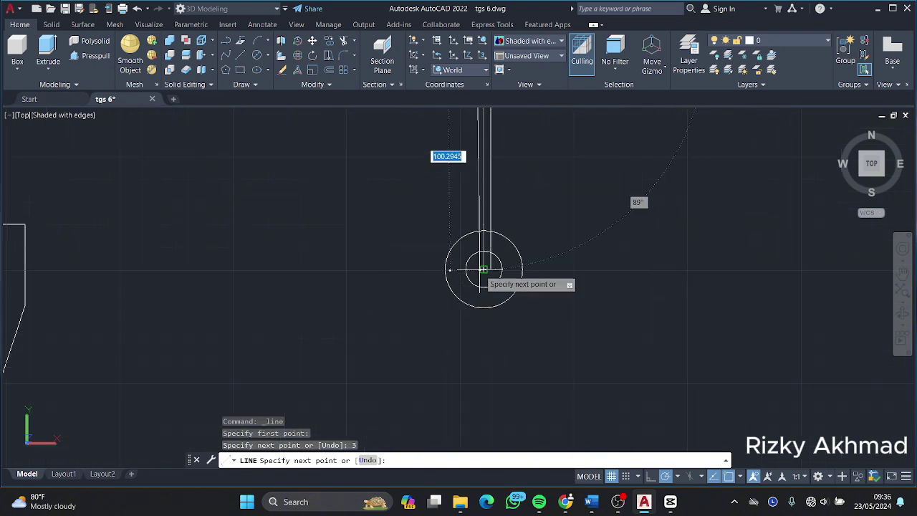
{"action": "key", "text": "Escape"}
Draw a 35-unit horizontal line out from the strip's top-left corner.
{"action": "middle_click_drag", "start_coordinate": [654, 301], "coordinate": [670, 393]}
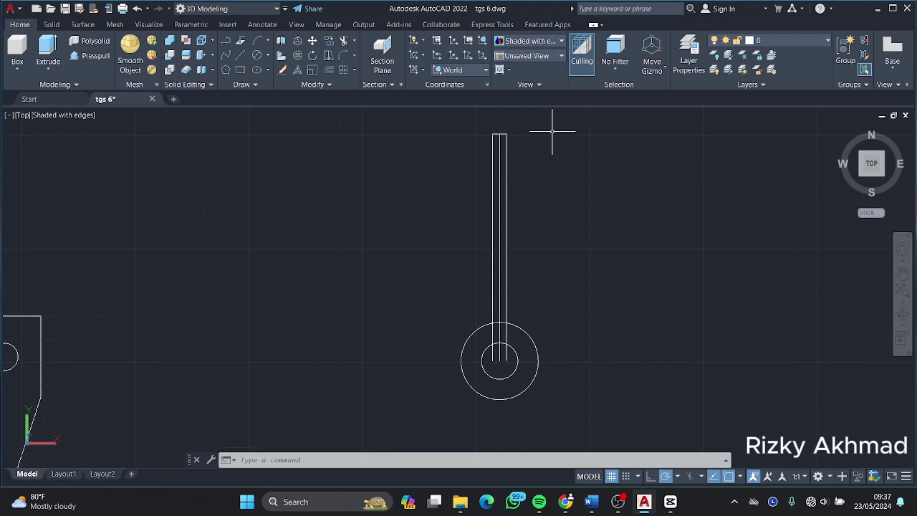
{"action": "middle_click_drag", "start_coordinate": [453, 218], "coordinate": [358, 292]}
{"action": "type", "text": "l"}
{"action": "key", "text": "Return"}
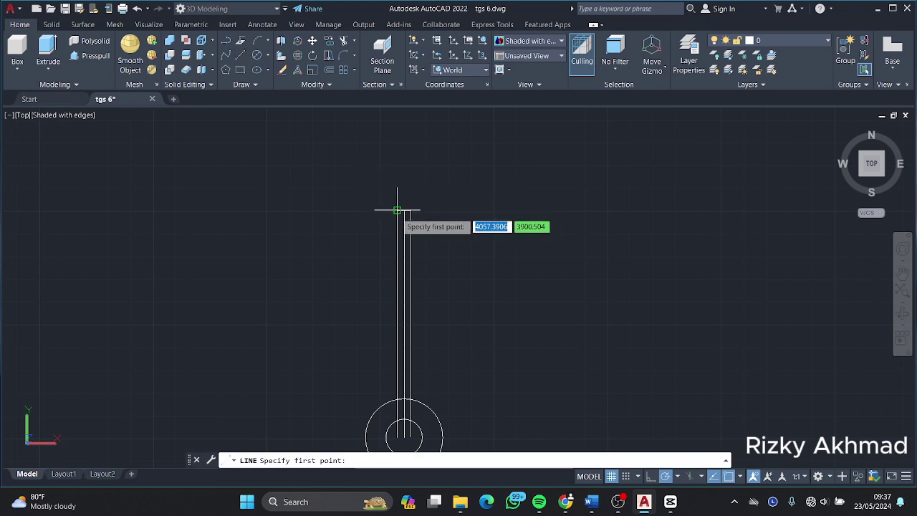
{"action": "left_click", "coordinate": [398, 210]}
{"action": "type", "text": "5"}
{"action": "key", "text": "Return"}
{"action": "key", "text": "Escape"}
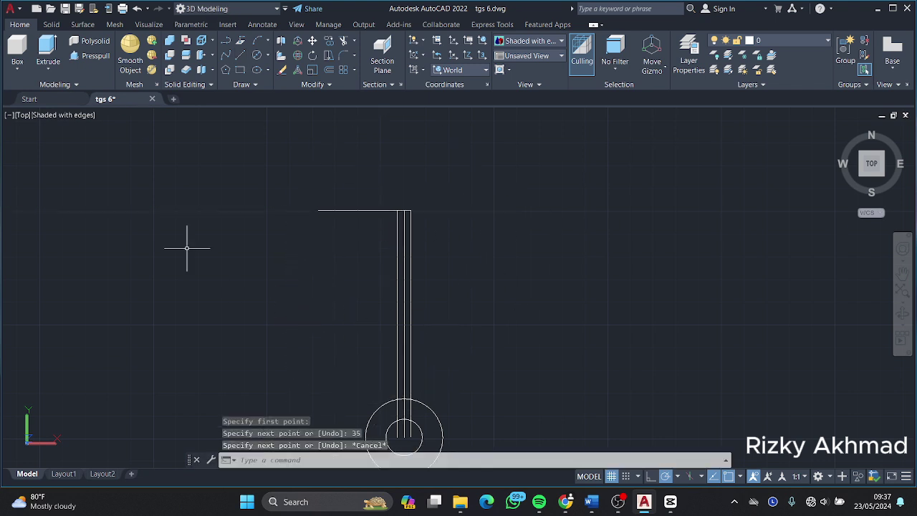
{"action": "key", "text": "Escape"}
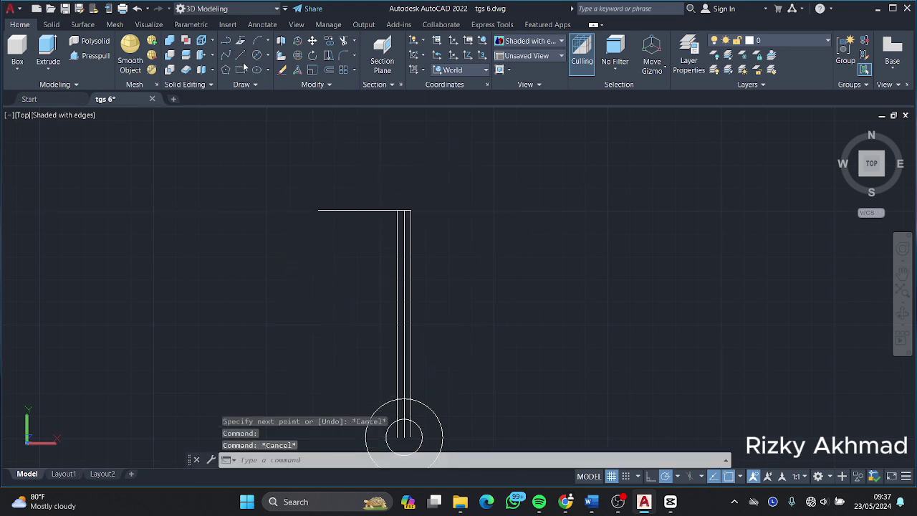
Draw a matching 35-unit horizontal line out from the strip's top-right corner.
{"action": "type", "text": "l"}
{"action": "key", "text": "Return"}
{"action": "left_click", "coordinate": [411, 210]}
{"action": "type", "text": "35"}
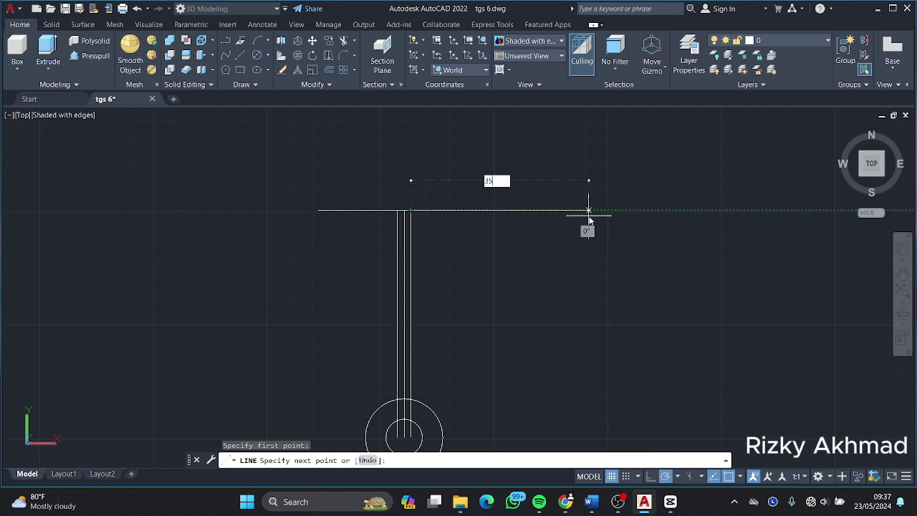
{"action": "key", "text": "Return"}
{"action": "key", "text": "Escape"}
{"action": "scroll", "coordinate": [493, 301], "scroll_direction": "down", "scroll_amount": 2}
{"action": "middle_click_drag", "start_coordinate": [493, 293], "coordinate": [498, 257]}
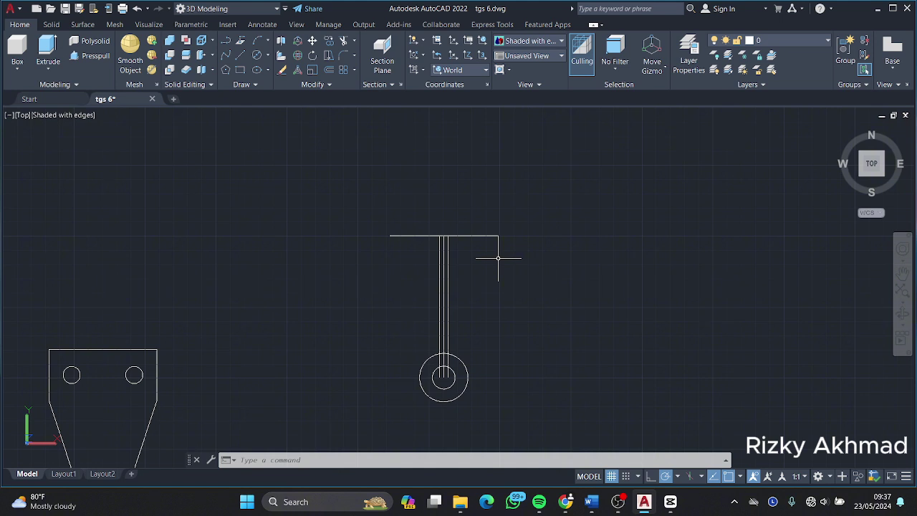
Draw the slanted left side from the top line's left end to the outer boss circle.
{"action": "left_click", "coordinate": [249, 64]}
{"action": "left_click", "coordinate": [390, 235]}
{"action": "left_click", "coordinate": [420, 378]}
{"action": "right_click", "coordinate": [500, 299]}
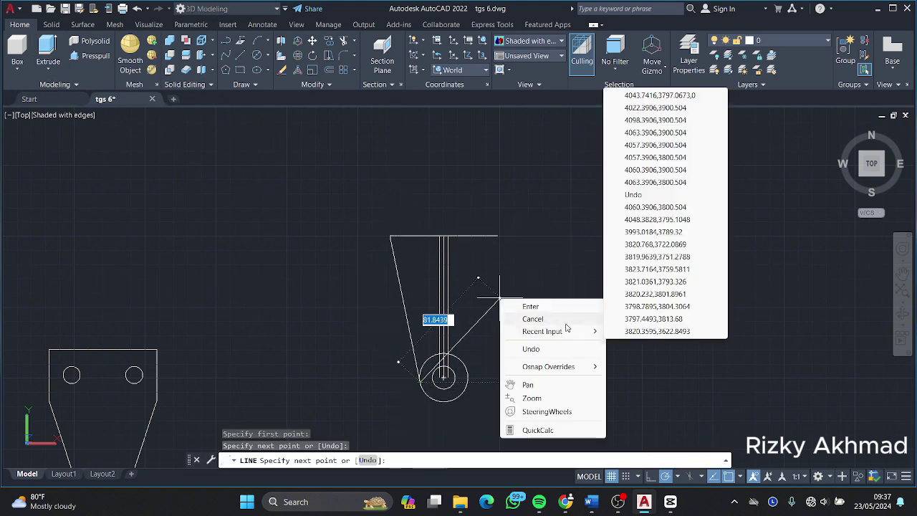
{"action": "left_click", "coordinate": [564, 320]}
Mirror the slanted side about the vertical axis through the circle centre, keeping the original.
{"action": "left_click", "coordinate": [406, 298]}
{"action": "left_click", "coordinate": [410, 320]}
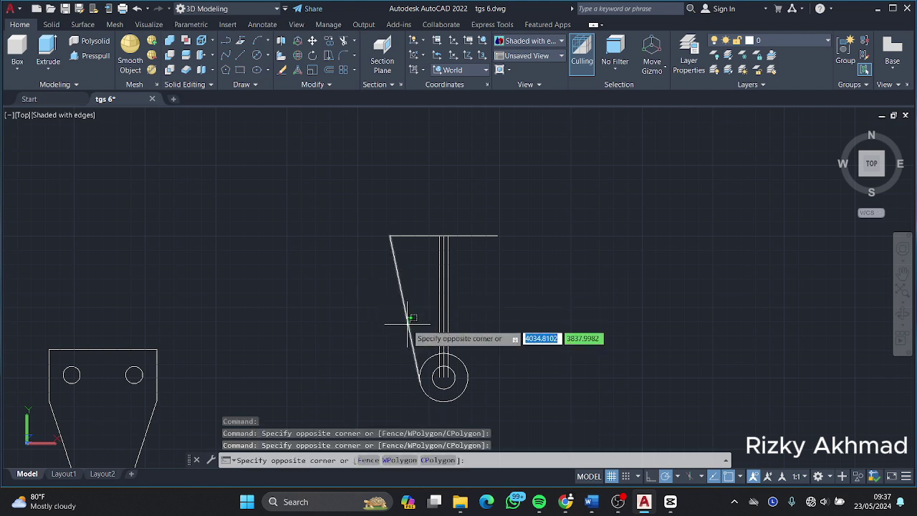
{"action": "left_click", "coordinate": [410, 319]}
{"action": "key", "text": "Return"}
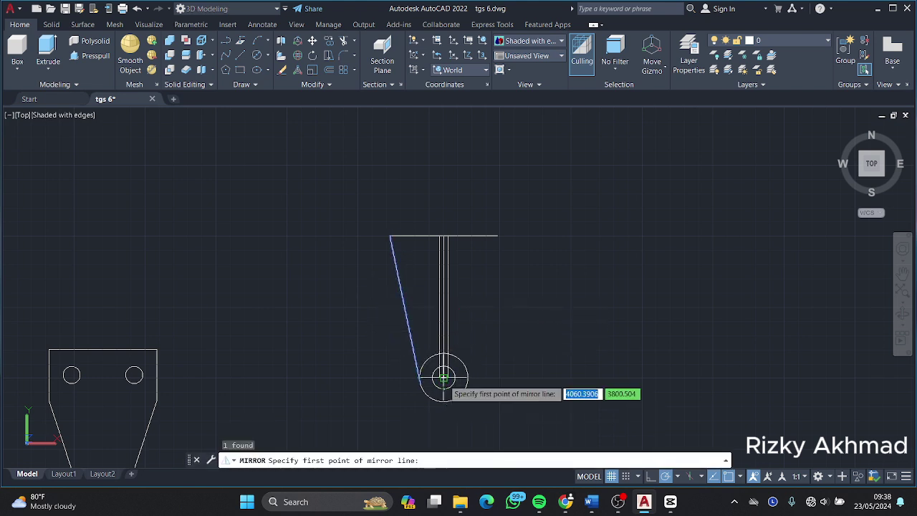
{"action": "left_click", "coordinate": [443, 375]}
{"action": "left_click", "coordinate": [444, 401]}
{"action": "type", "text": "N"}
{"action": "key", "text": "Return"}
Trim the strip lines crossing inside the inner circle.
{"action": "scroll", "coordinate": [415, 310], "scroll_direction": "up", "scroll_amount": 2}
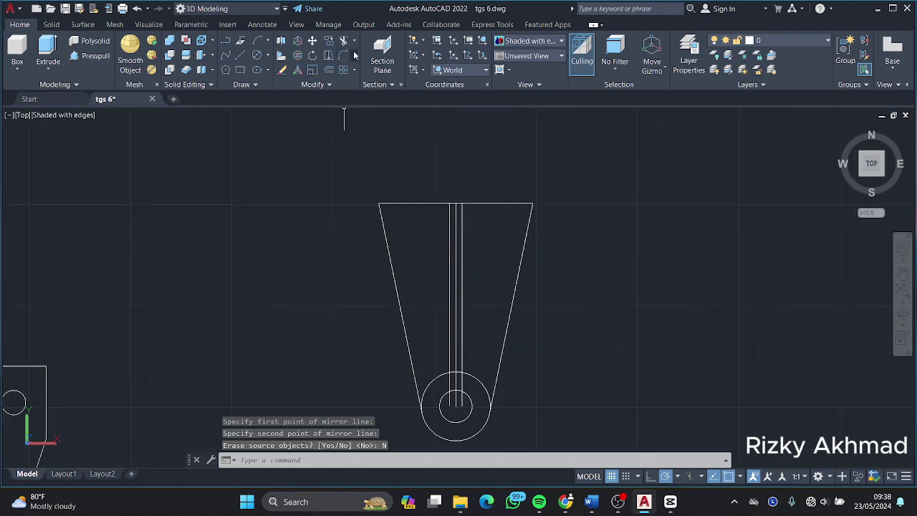
{"action": "type", "text": "tr"}
{"action": "key", "text": "Return"}
{"action": "left_click", "coordinate": [450, 400]}
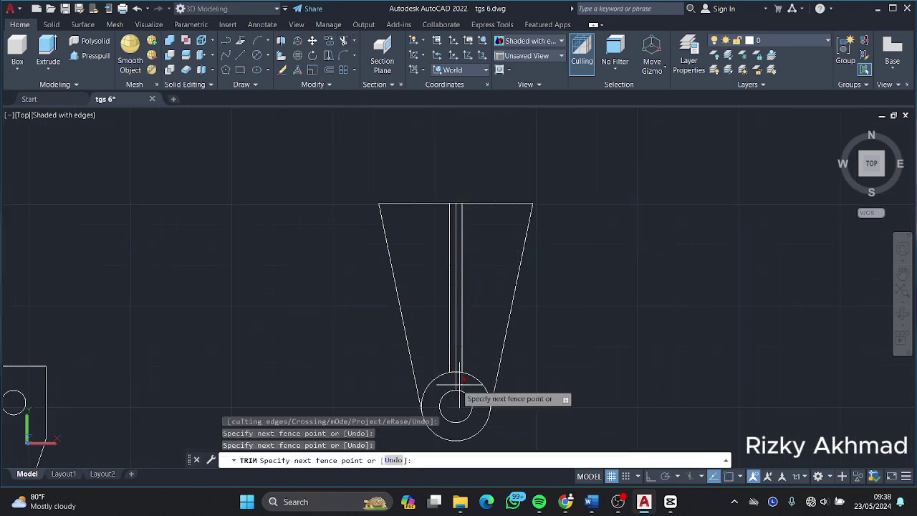
{"action": "left_click_drag", "start_coordinate": [447, 385], "coordinate": [475, 328]}
{"action": "key", "text": "Escape"}
{"action": "scroll", "coordinate": [595, 293], "scroll_direction": "down", "scroll_amount": 4}
{"action": "middle_click_drag", "start_coordinate": [594, 293], "coordinate": [589, 217]}
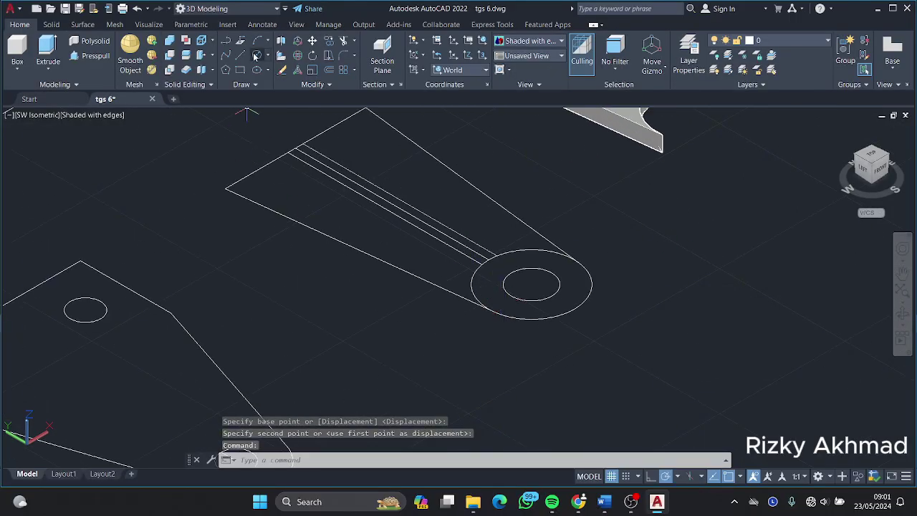
Press-pull the ring around the boss hole 82 units into a tube.
{"action": "left_click", "coordinate": [91, 55]}
{"action": "left_click", "coordinate": [574, 286]}
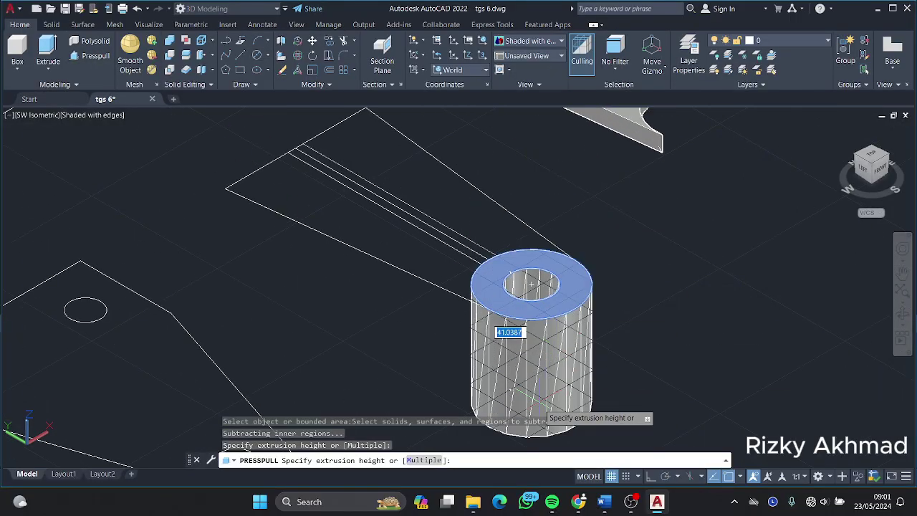
{"action": "type", "text": "82"}
{"action": "key", "text": "Return"}
{"action": "key", "text": "Return"}
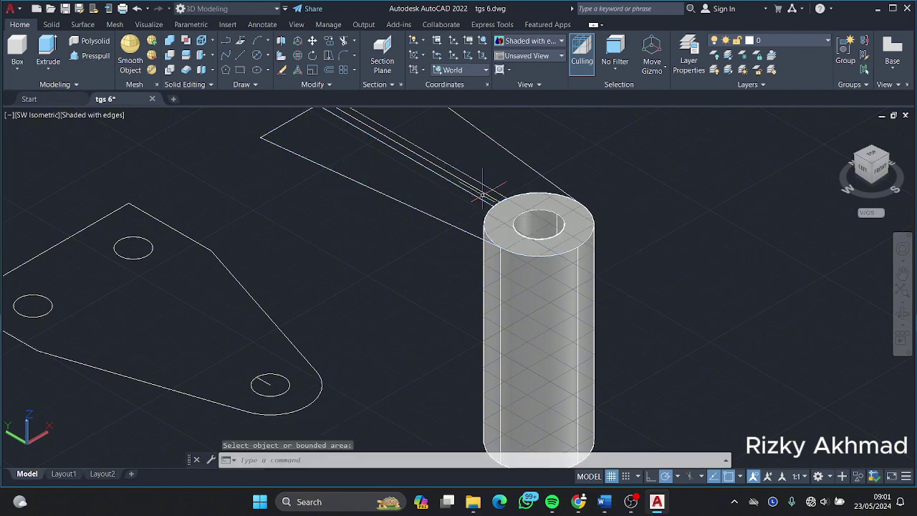
Press-pull the centre strip 82 units into a rib.
{"action": "left_click", "coordinate": [106, 57]}
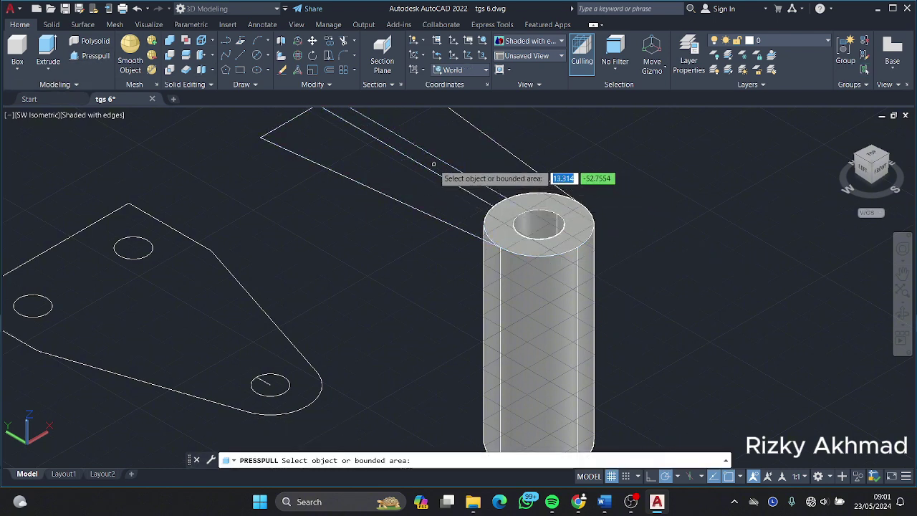
{"action": "left_click", "coordinate": [400, 166]}
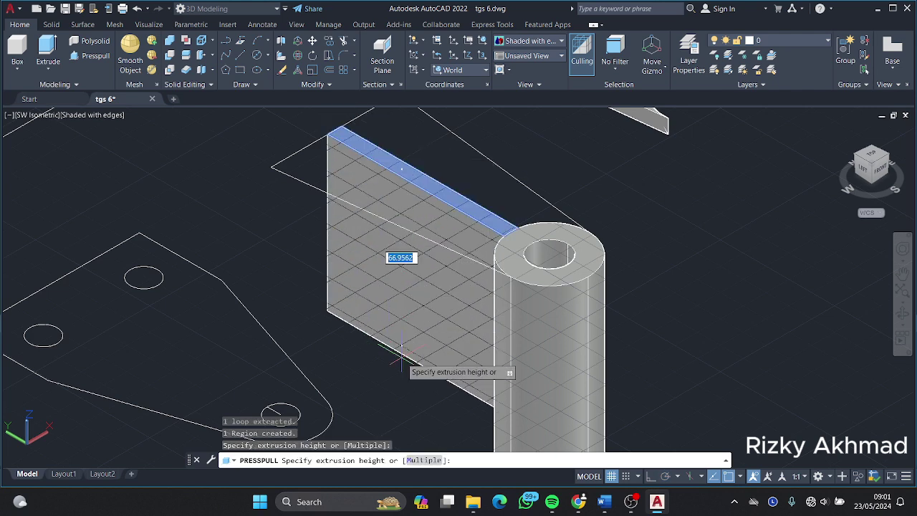
{"action": "type", "text": "82"}
{"action": "key", "text": "Return"}
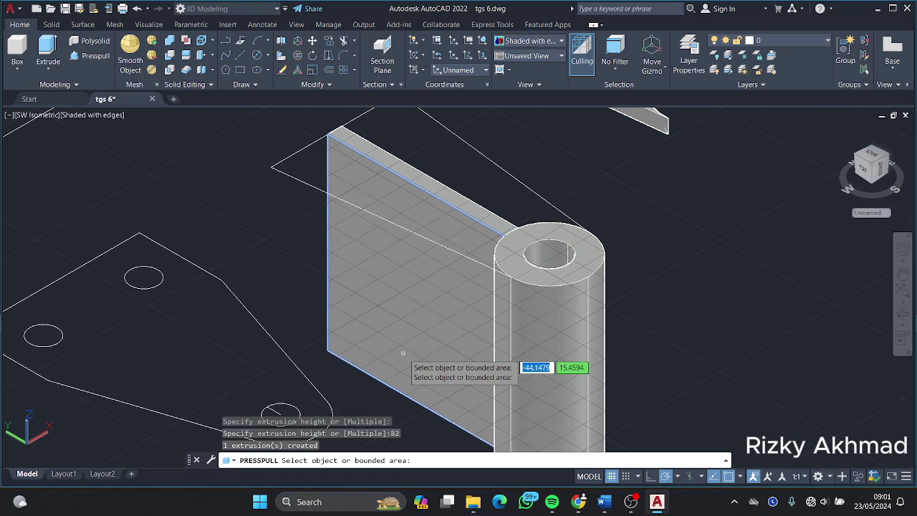
{"action": "key", "text": "Escape"}
{"action": "key", "text": "Return"}
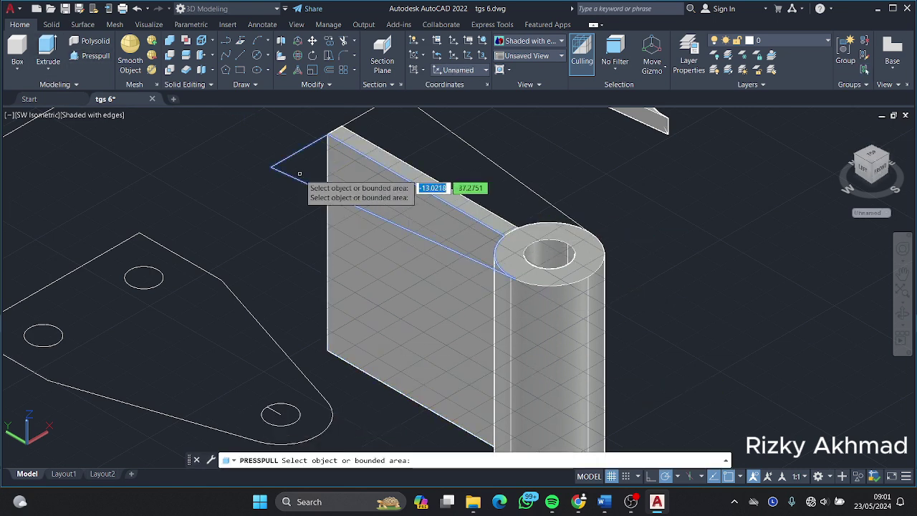
{"action": "left_click", "coordinate": [300, 173]}
{"action": "key", "text": "Escape"}
Press-pull the tapered outline area 6 units into the top plate.
{"action": "scroll", "coordinate": [440, 135], "scroll_direction": "down", "scroll_amount": 2}
{"action": "middle_click_drag", "start_coordinate": [440, 135], "coordinate": [625, 278]}
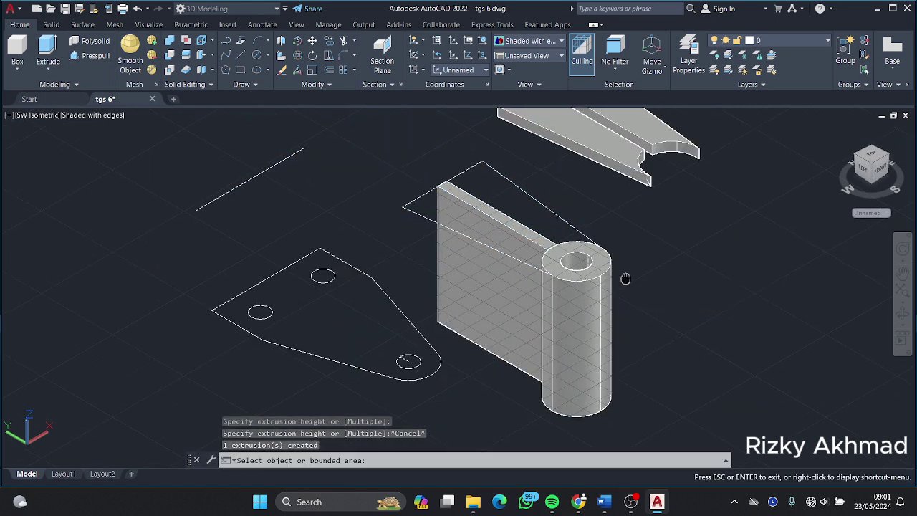
{"action": "left_click", "coordinate": [494, 194]}
{"action": "type", "text": "6"}
{"action": "key", "text": "Return"}
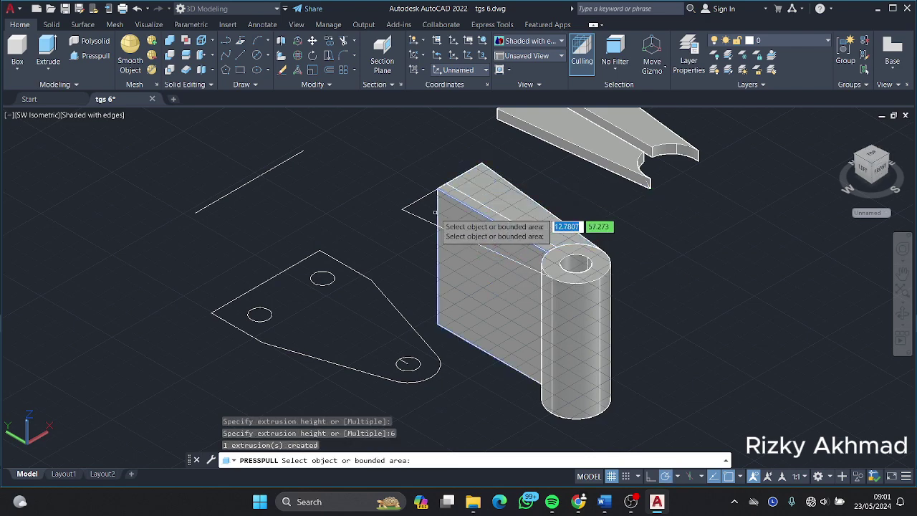
{"action": "scroll", "coordinate": [635, 324], "scroll_direction": "down", "scroll_amount": 2}
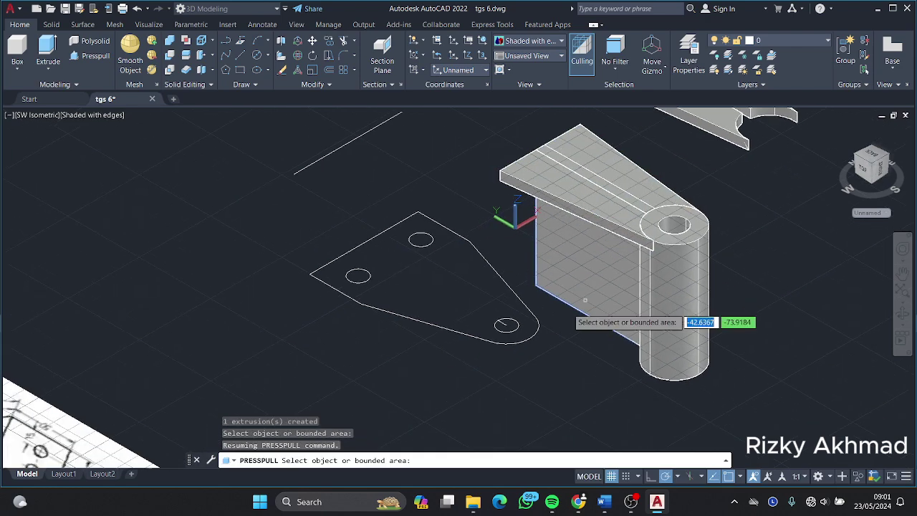
{"action": "scroll", "coordinate": [571, 260], "scroll_direction": "down", "scroll_amount": 2}
{"action": "scroll", "coordinate": [534, 273], "scroll_direction": "up", "scroll_amount": 2}
{"action": "middle_click_drag", "start_coordinate": [535, 272], "coordinate": [429, 259]}
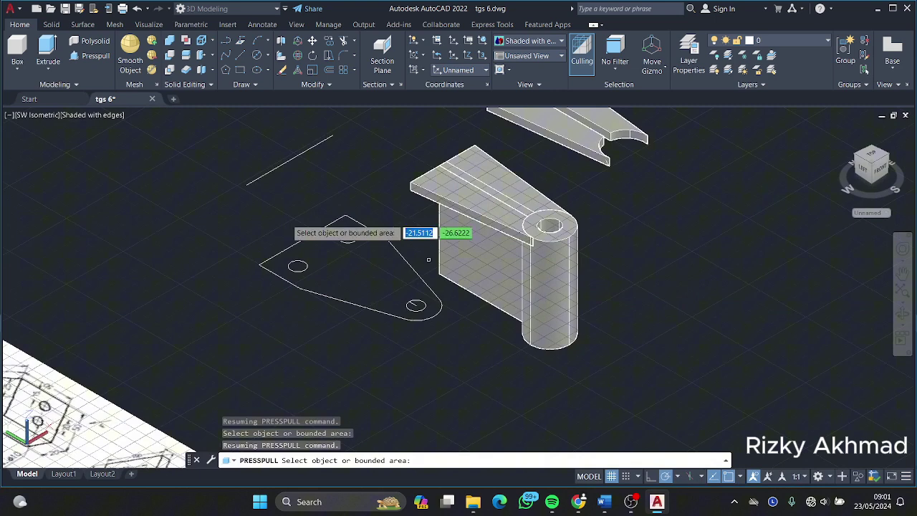
Draw a 44-diameter circle centred on the tube's hole.
{"action": "left_click", "coordinate": [256, 55]}
{"action": "left_click", "coordinate": [549, 225]}
{"action": "type", "text": "44"}
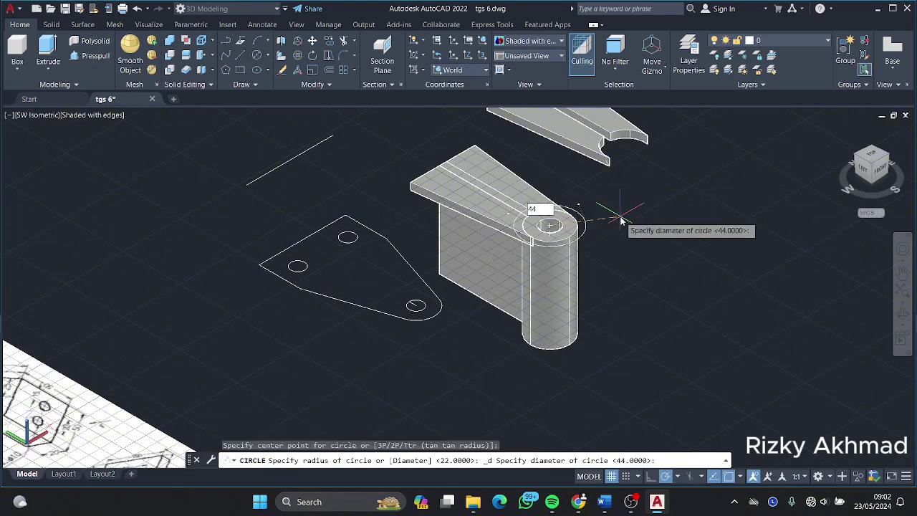
{"action": "key", "text": "Return"}
Begin press-pulling the ring around the hole on the plate.
{"action": "left_click", "coordinate": [85, 56]}
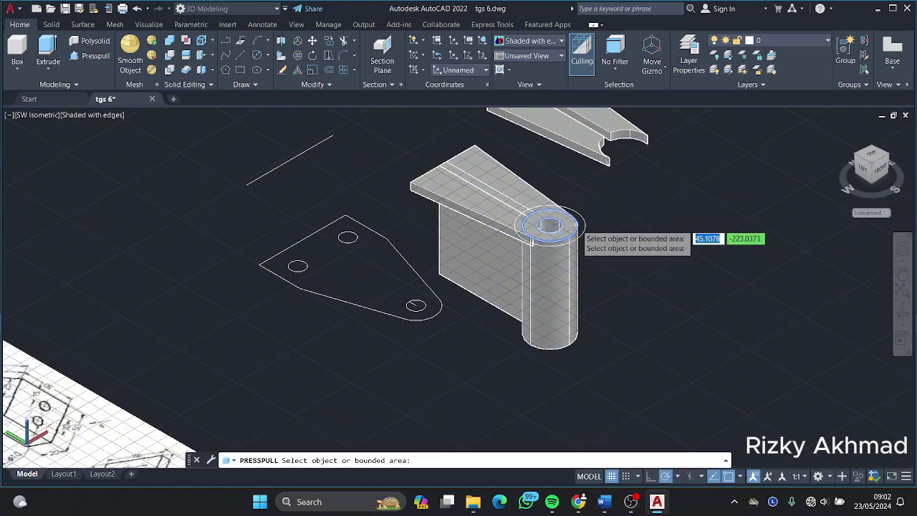
{"action": "scroll", "coordinate": [581, 229], "scroll_direction": "up", "scroll_amount": 4}
{"action": "scroll", "coordinate": [624, 254], "scroll_direction": "up", "scroll_amount": 3}
{"action": "left_click", "coordinate": [587, 242]}
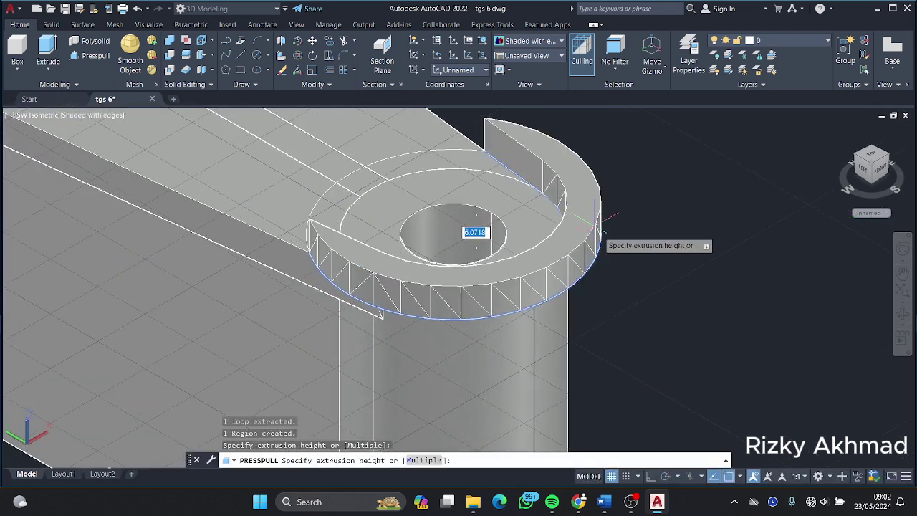
{"action": "scroll", "coordinate": [604, 225], "scroll_direction": "down", "scroll_amount": 2}
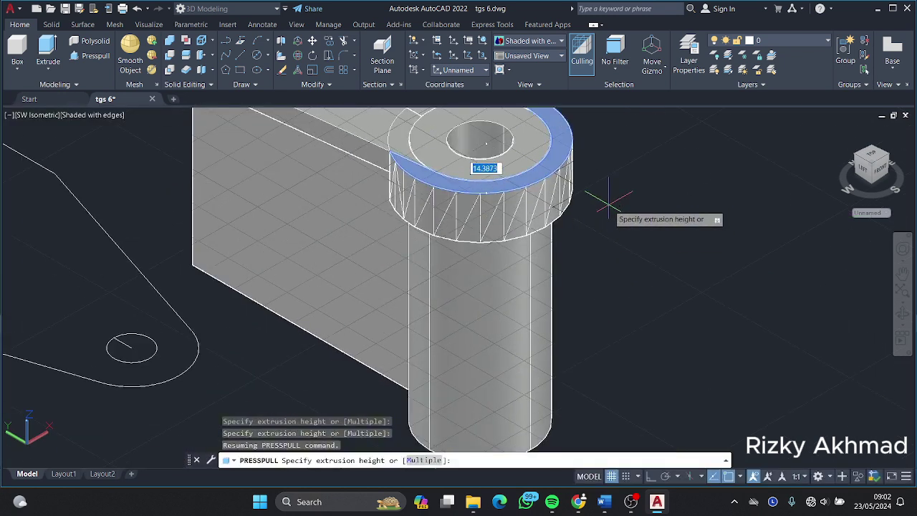
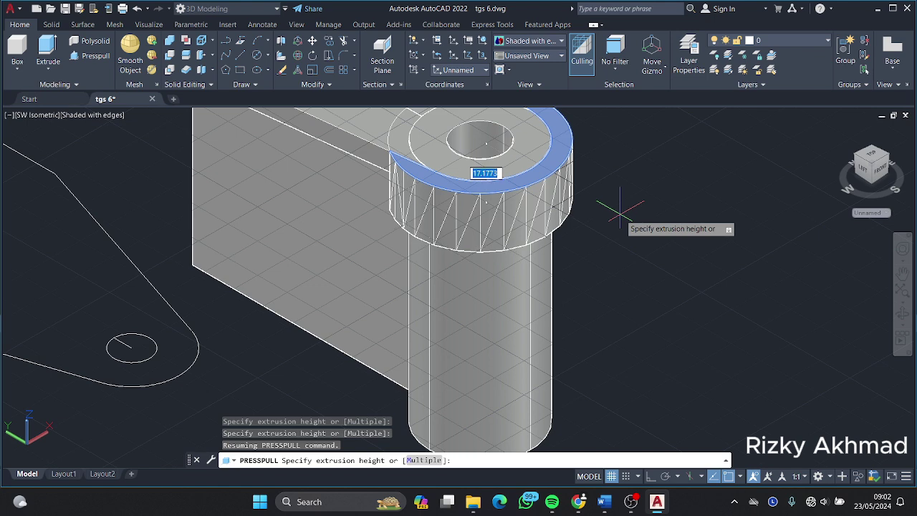
Finish the 6-unit collar on the ring, then try Realistic, 2D Wireframe and Shaded with Edges styles.
{"action": "left_click", "coordinate": [620, 209]}
{"action": "scroll", "coordinate": [508, 165], "scroll_direction": "down", "scroll_amount": 2}
{"action": "left_click", "coordinate": [545, 41]}
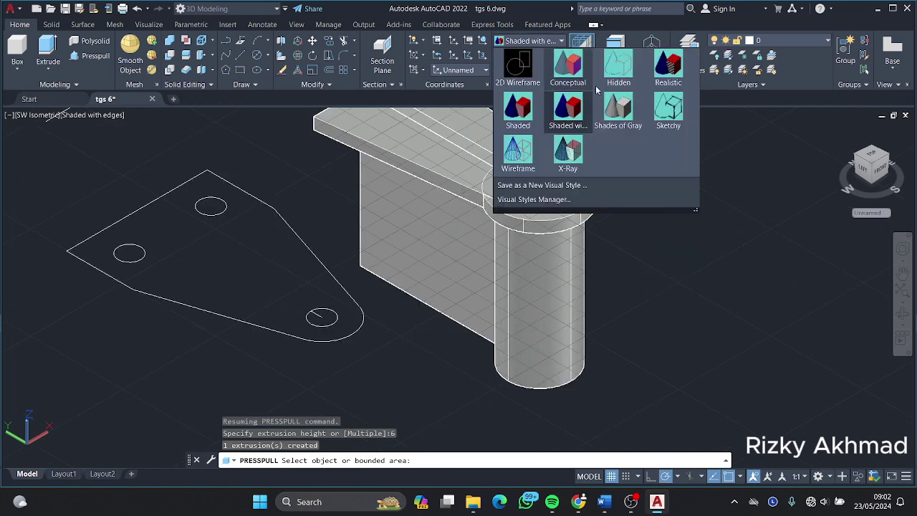
{"action": "left_click", "coordinate": [669, 80]}
{"action": "scroll", "coordinate": [604, 224], "scroll_direction": "up", "scroll_amount": 2}
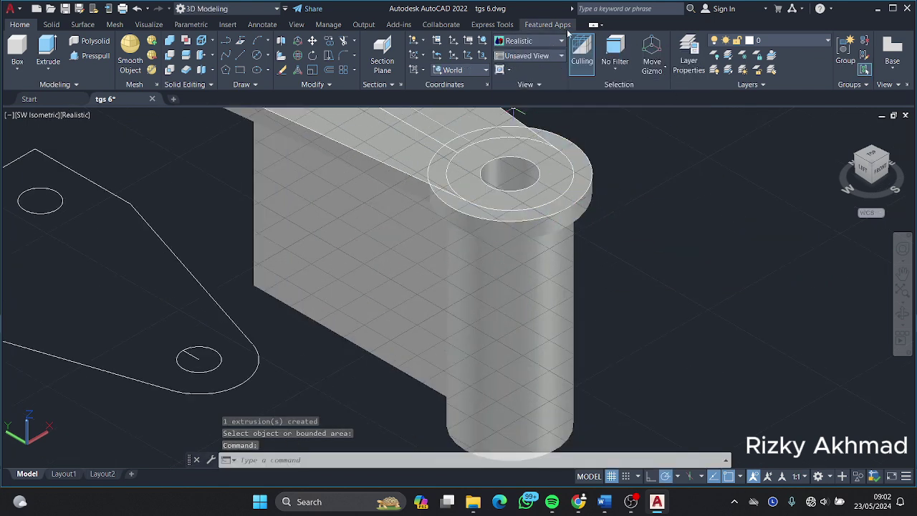
{"action": "left_click", "coordinate": [530, 41]}
{"action": "left_click", "coordinate": [518, 66]}
{"action": "scroll", "coordinate": [645, 222], "scroll_direction": "up", "scroll_amount": 2}
{"action": "left_click", "coordinate": [531, 41]}
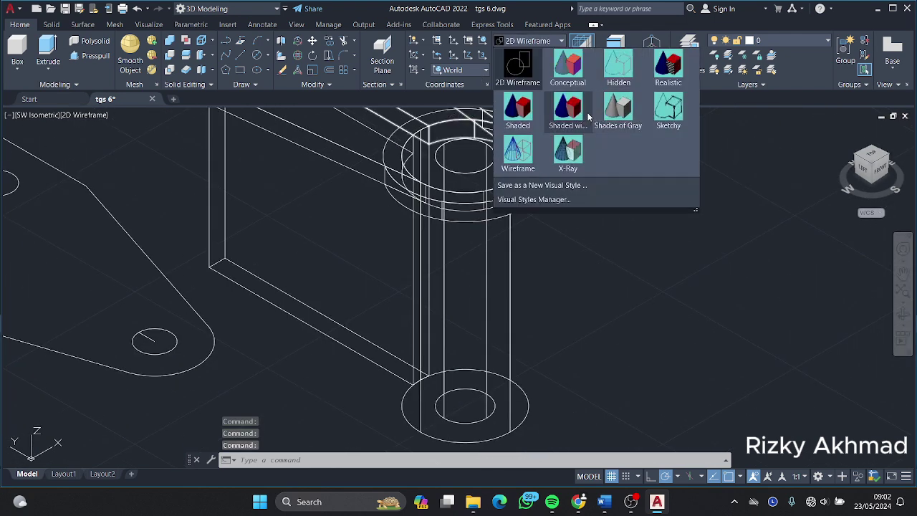
{"action": "left_click", "coordinate": [586, 115]}
{"action": "scroll", "coordinate": [754, 231], "scroll_direction": "down", "scroll_amount": 2}
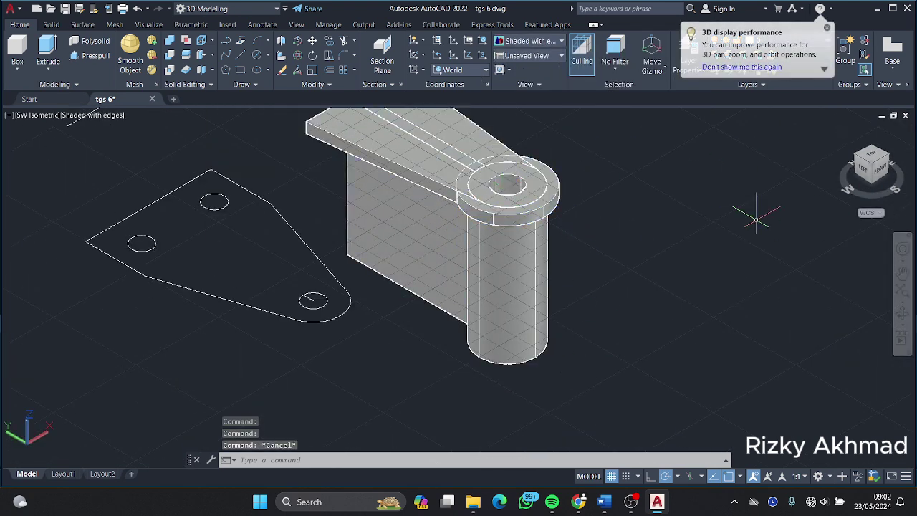
Union the flat plate with the web-and-boss solid.
{"action": "left_click", "coordinate": [444, 189]}
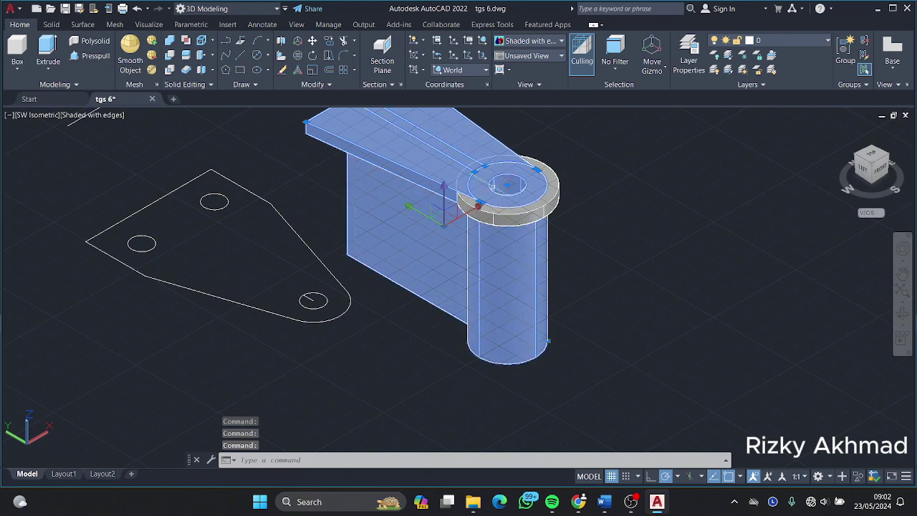
{"action": "key", "text": "Escape"}
{"action": "type", "text": "UNION"}
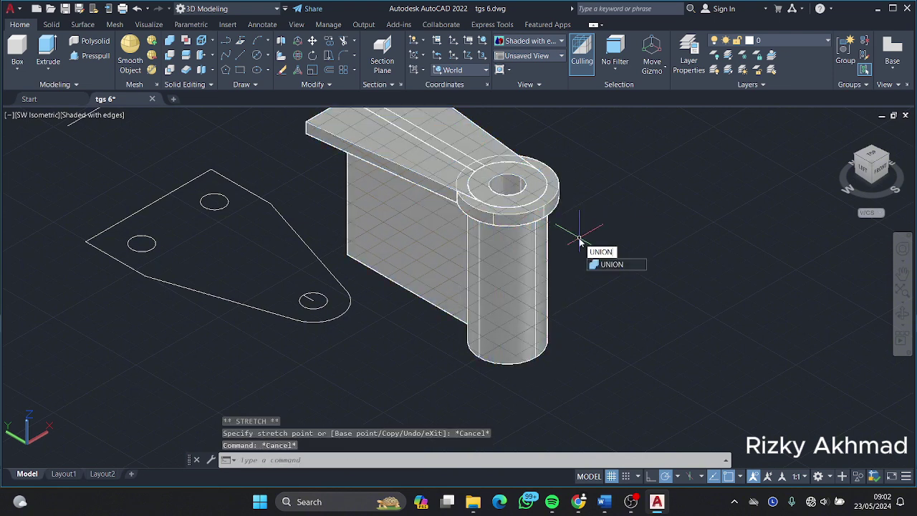
{"action": "key", "text": "Return"}
{"action": "left_click", "coordinate": [462, 181]}
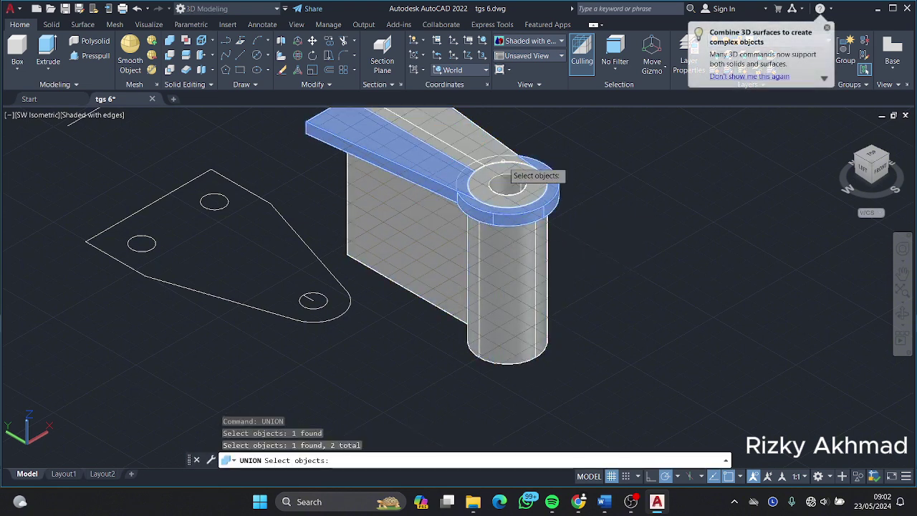
{"action": "left_click", "coordinate": [523, 230]}
{"action": "key", "text": "Return"}
{"action": "key", "text": "Return"}
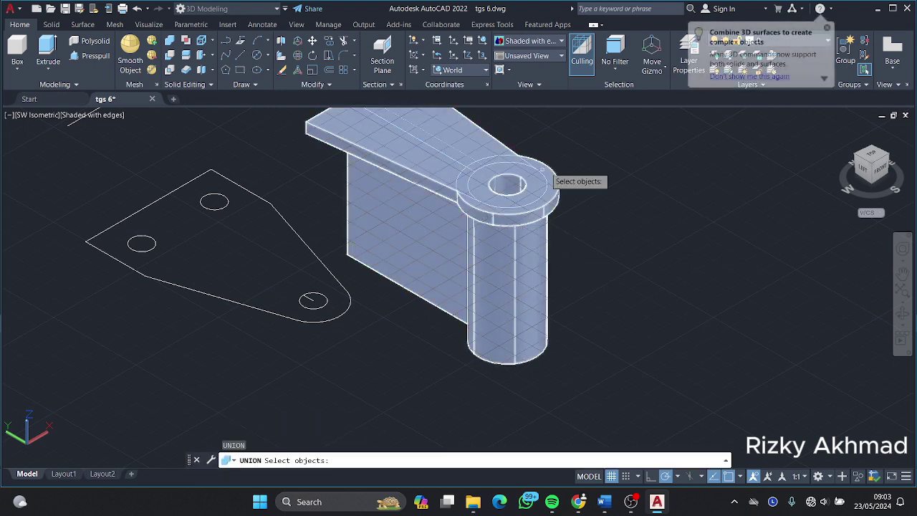
Switch to the Realistic style and delete a single edge of the merged solid.
{"action": "left_click", "coordinate": [530, 41]}
{"action": "left_click", "coordinate": [671, 81]}
{"action": "left_click", "coordinate": [497, 358]}
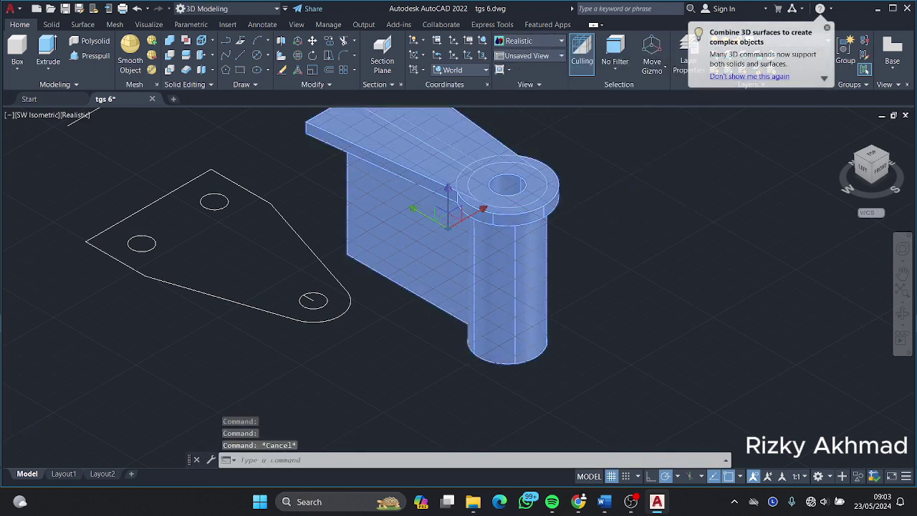
{"action": "key", "text": "Escape"}
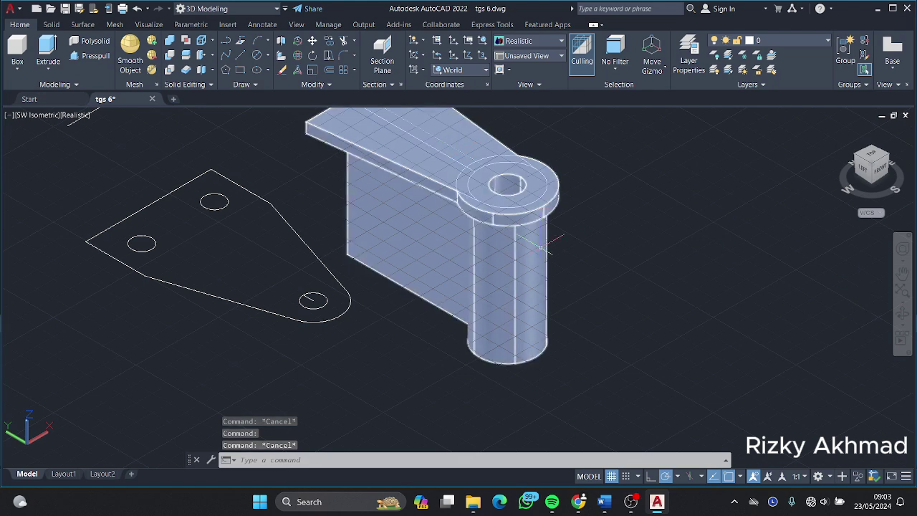
{"action": "scroll", "coordinate": [457, 151], "scroll_direction": "up", "scroll_amount": 2}
{"action": "left_click", "coordinate": [538, 227], "text": "ctrl"}
{"action": "key", "text": "Delete"}
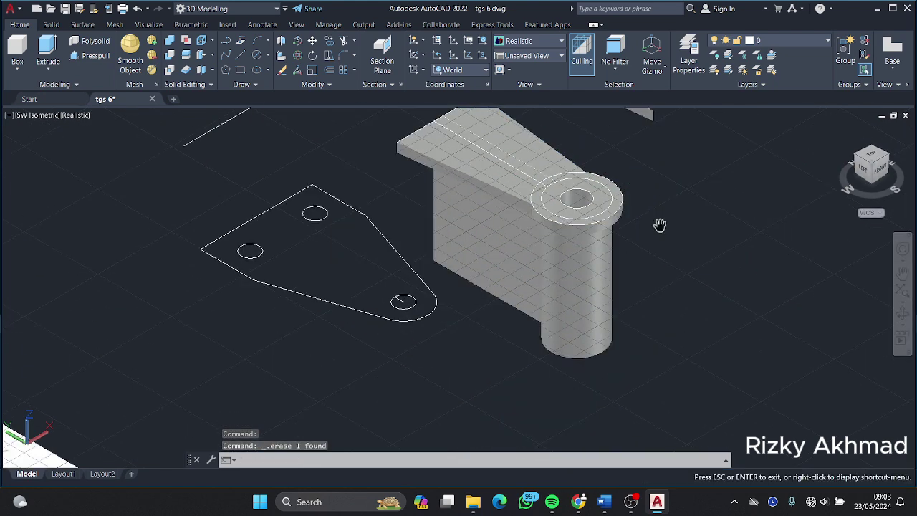
{"action": "scroll", "coordinate": [659, 225], "scroll_direction": "down", "scroll_amount": 2}
Delete the whole solid, then restore it with undo.
{"action": "left_click", "coordinate": [552, 213]}
{"action": "key", "text": "Delete"}
{"action": "key", "text": "ctrl+z"}
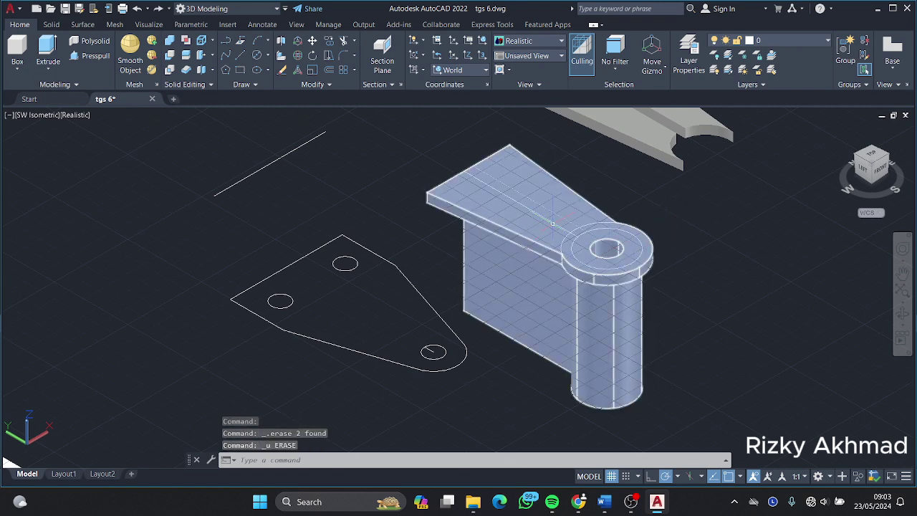
{"action": "left_click", "coordinate": [616, 247]}
{"action": "scroll", "coordinate": [617, 250], "scroll_direction": "up", "scroll_amount": 4}
{"action": "key", "text": "Escape"}
Pan to recentre the part, then undo the view change.
{"action": "scroll", "coordinate": [659, 238], "scroll_direction": "down", "scroll_amount": 4}
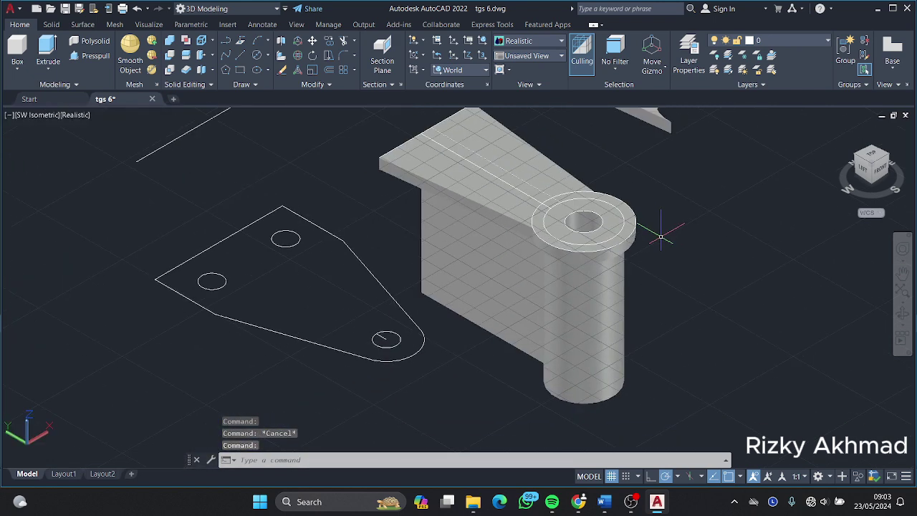
{"action": "middle_click_drag", "start_coordinate": [523, 188], "coordinate": [500, 213]}
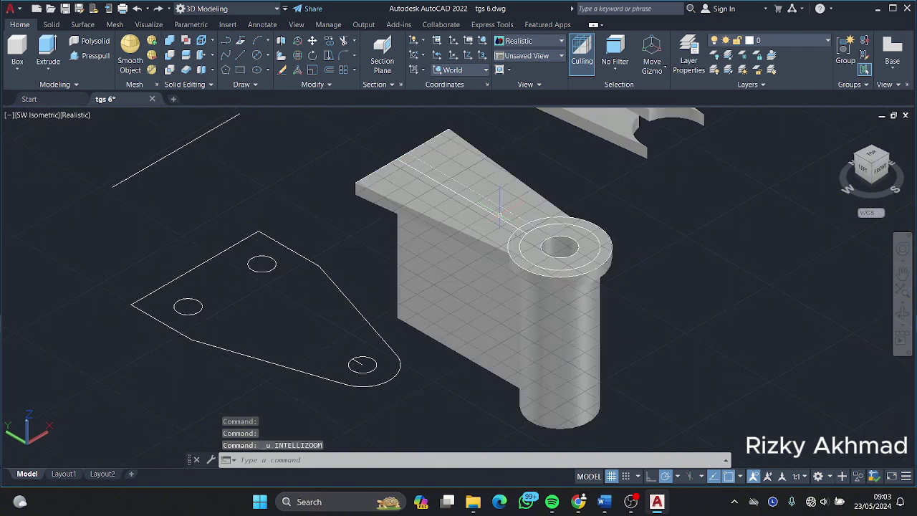
{"action": "left_click", "coordinate": [138, 9]}
Undo back past both unions so the flat plate is separate again.
{"action": "left_click", "coordinate": [138, 8]}
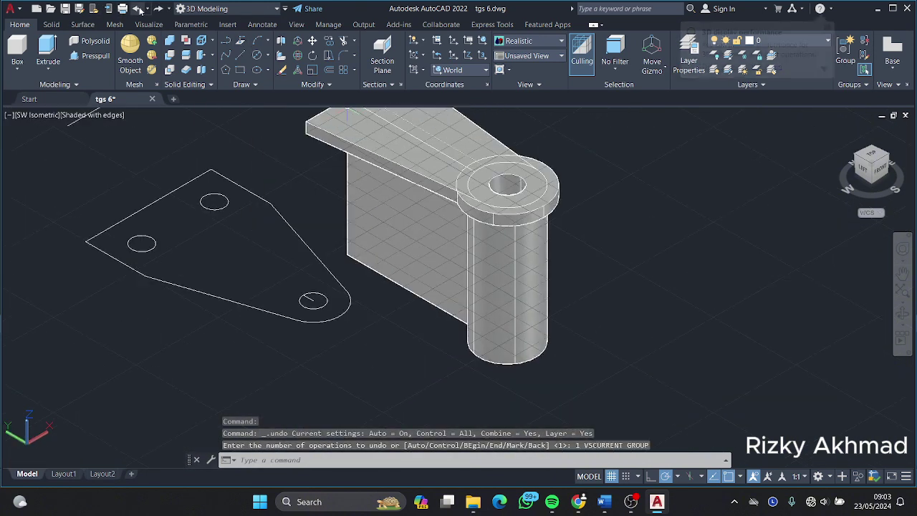
{"action": "left_click", "coordinate": [149, 8]}
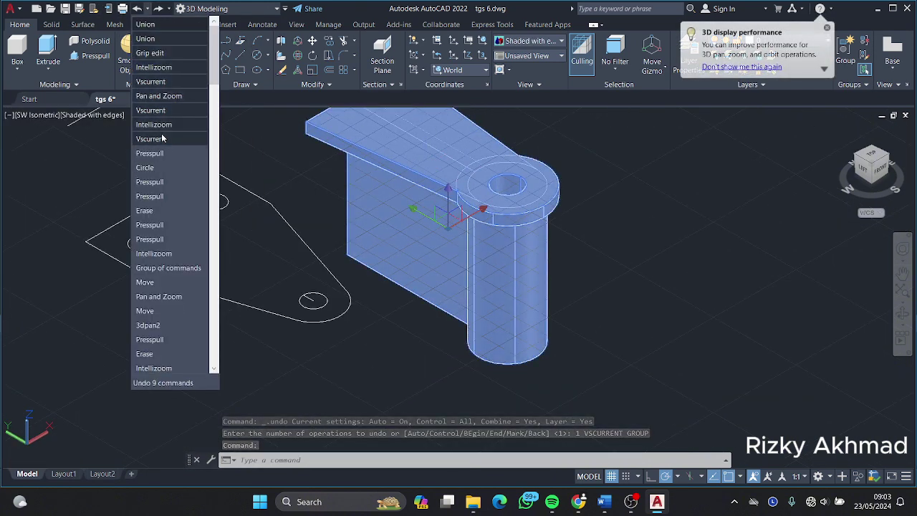
{"action": "left_click", "coordinate": [161, 34]}
{"action": "left_click", "coordinate": [401, 154]}
Try lowering the plate by dragging along Z, then cancel and undo that move.
{"action": "left_click_drag", "start_coordinate": [423, 193], "coordinate": [423, 266]}
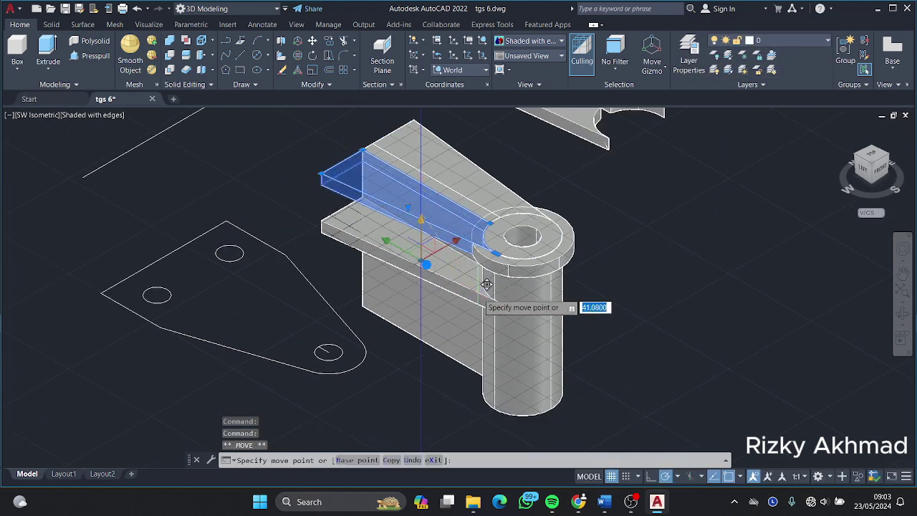
{"action": "left_click", "coordinate": [719, 307]}
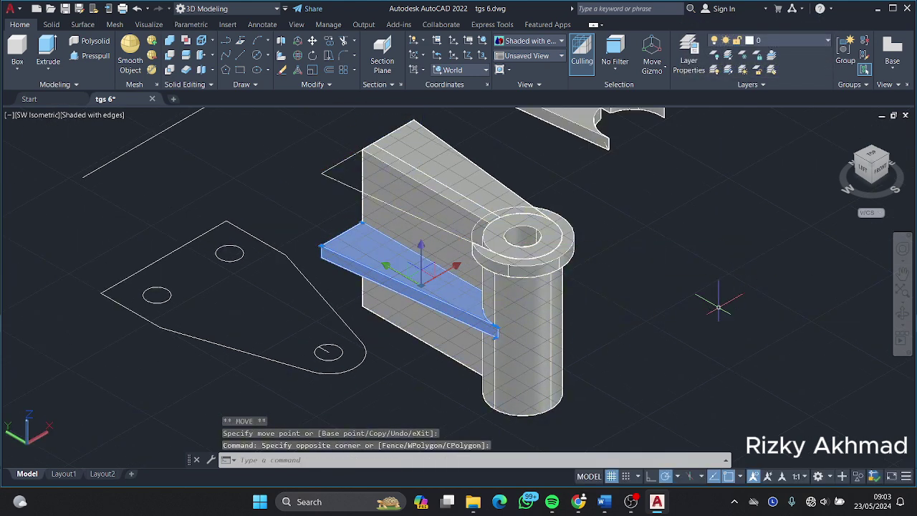
{"action": "left_click", "coordinate": [422, 247]}
{"action": "key", "text": "Escape"}
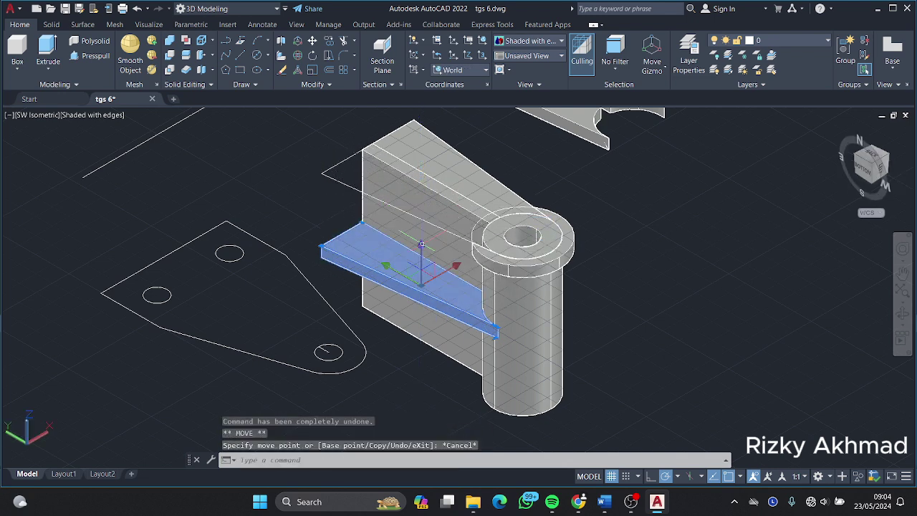
{"action": "key", "text": "ctrl+z"}
Move the top plate 36 units down the web and shift the boss body vertically.
{"action": "left_click", "coordinate": [422, 244]}
{"action": "left_click", "coordinate": [422, 236]}
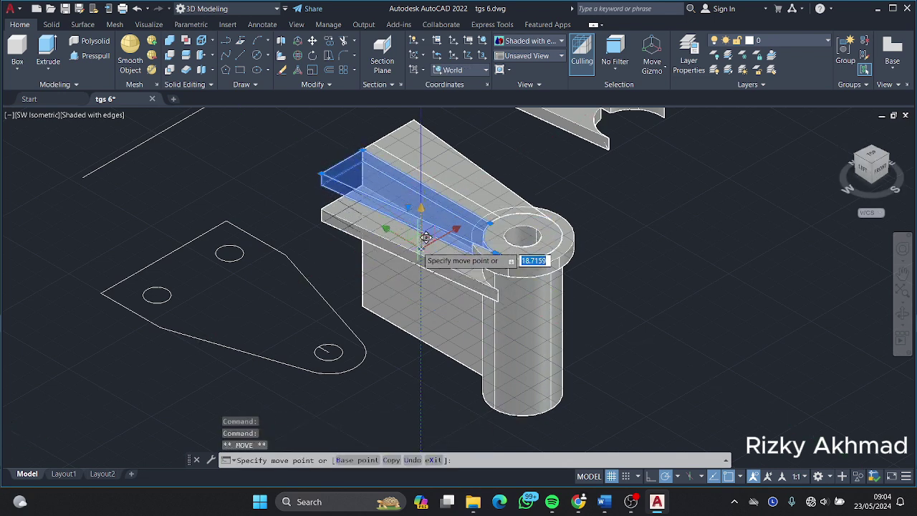
{"action": "type", "text": "36"}
{"action": "key", "text": "Return"}
{"action": "key", "text": "Escape"}
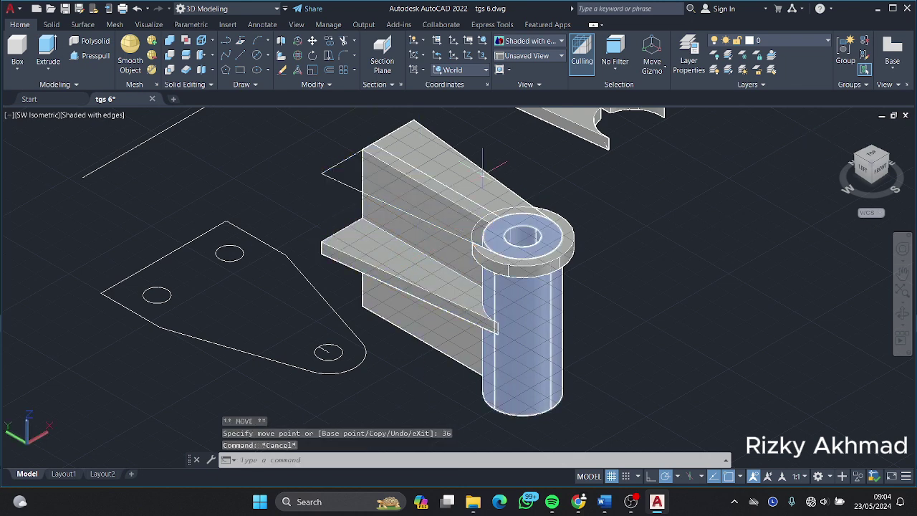
{"action": "left_click", "coordinate": [448, 174]}
{"action": "left_click", "coordinate": [479, 146]}
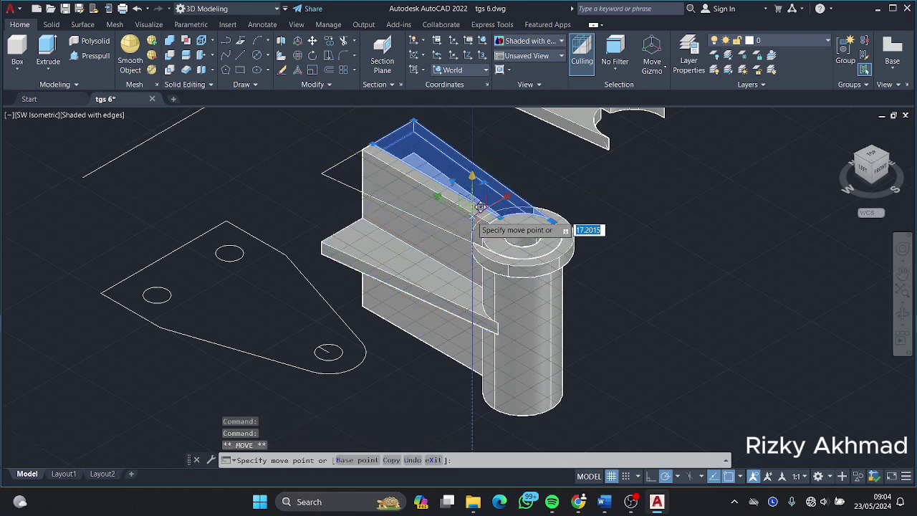
{"action": "key", "text": "Return"}
{"action": "key", "text": "Return"}
{"action": "scroll", "coordinate": [573, 250], "scroll_direction": "up", "scroll_amount": 2}
Erase the extra ring at the cylinder top, restoring the web plate and outline after mistaken deletions.
{"action": "left_click", "coordinate": [582, 316]}
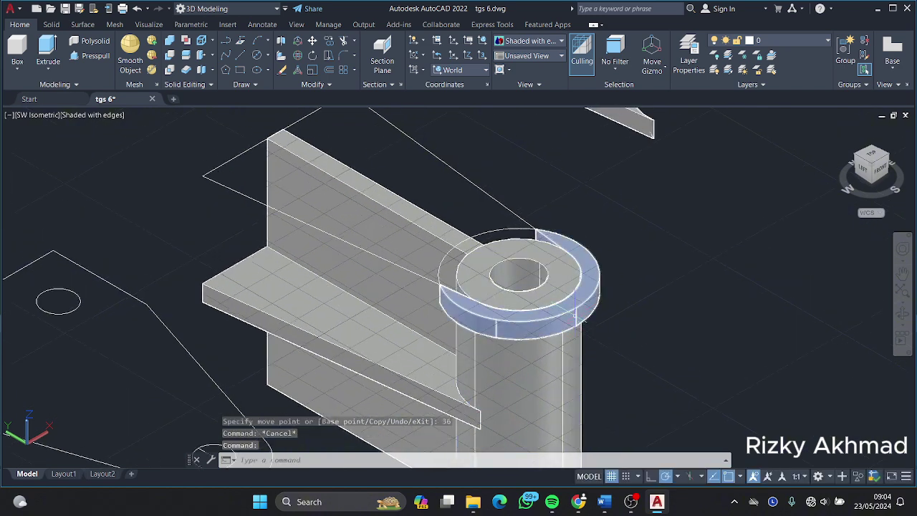
{"action": "key", "text": "Delete"}
{"action": "left_click", "coordinate": [409, 322]}
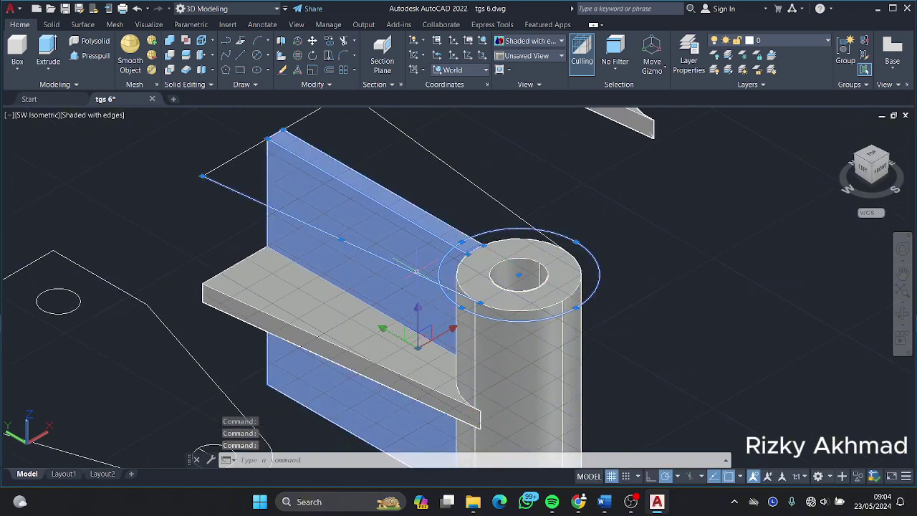
{"action": "key", "text": "Delete"}
{"action": "key", "text": "ctrl+z"}
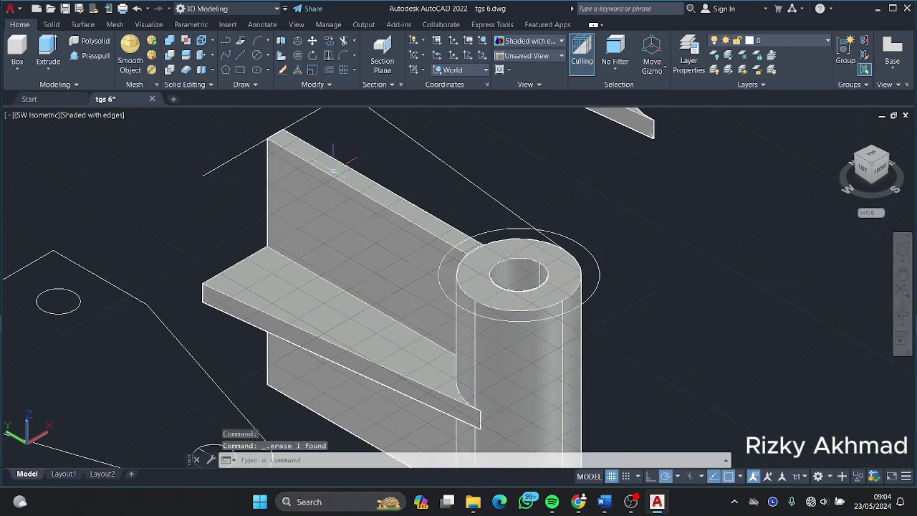
{"action": "left_click", "coordinate": [233, 154]}
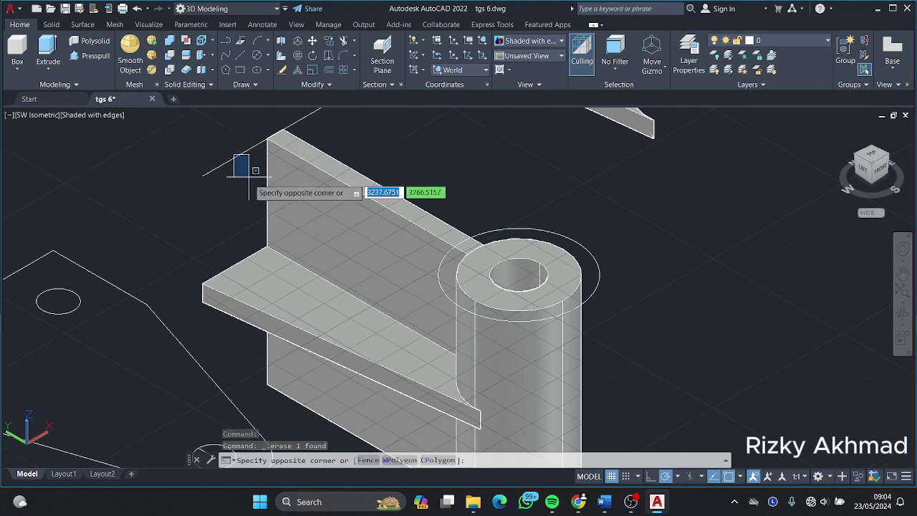
{"action": "key", "text": "Escape"}
{"action": "key", "text": "ctrl+z"}
{"action": "key", "text": "ctrl+z"}
{"action": "key", "text": "ctrl+z"}
{"action": "left_click", "coordinate": [582, 267]}
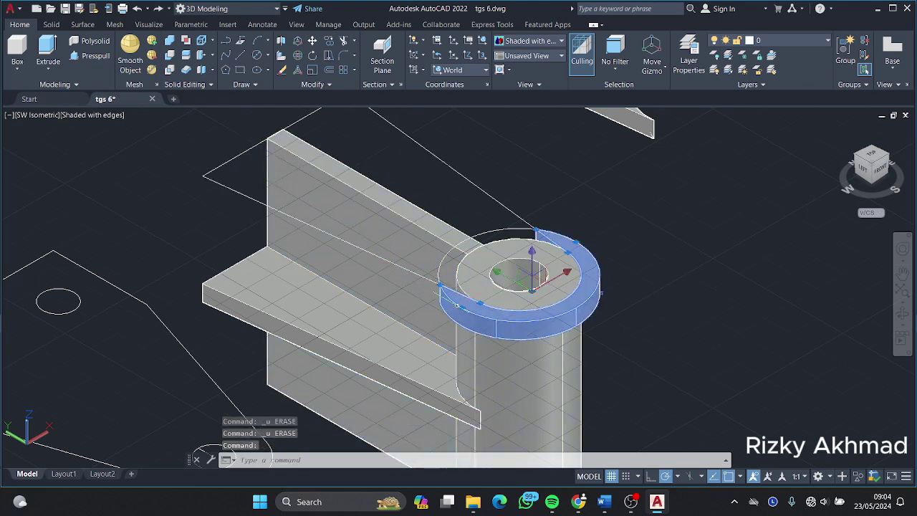
{"action": "key", "text": "Delete"}
Trim away the line reaching the ring near the boss.
{"action": "left_click", "coordinate": [344, 43]}
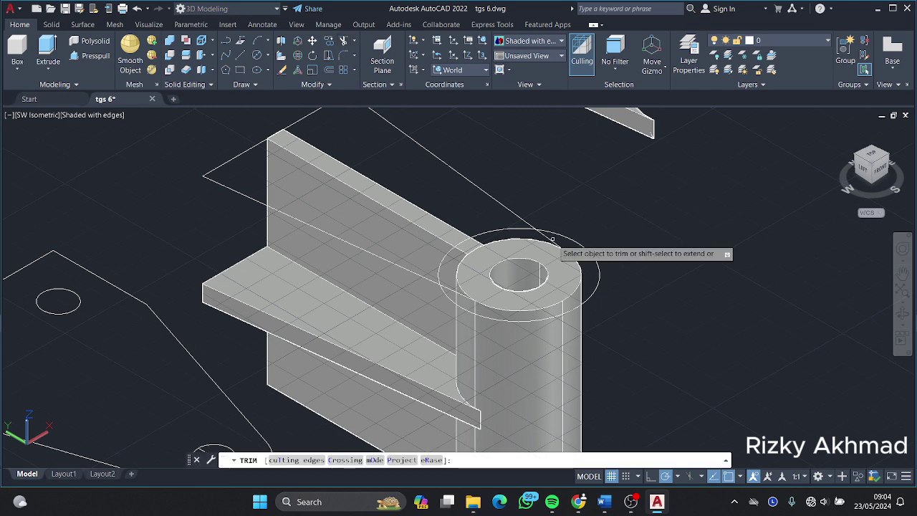
{"action": "left_click", "coordinate": [402, 261]}
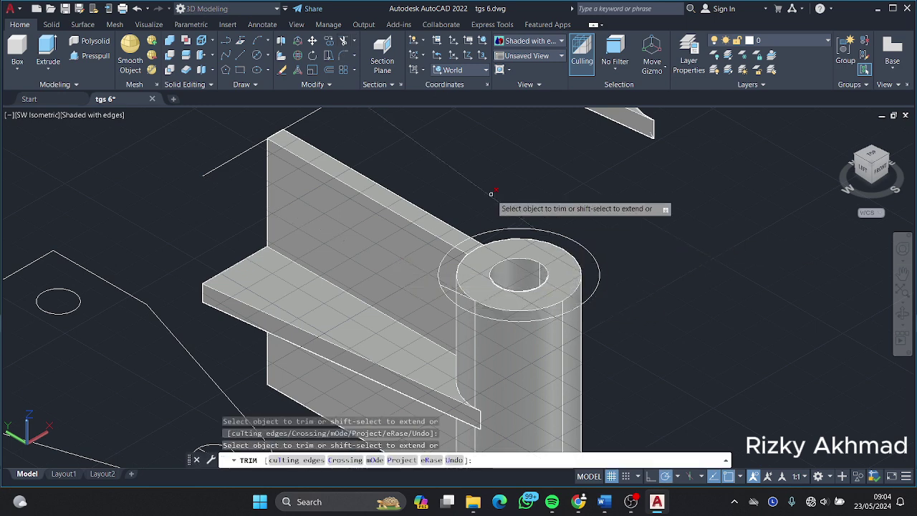
{"action": "key", "text": "Escape"}
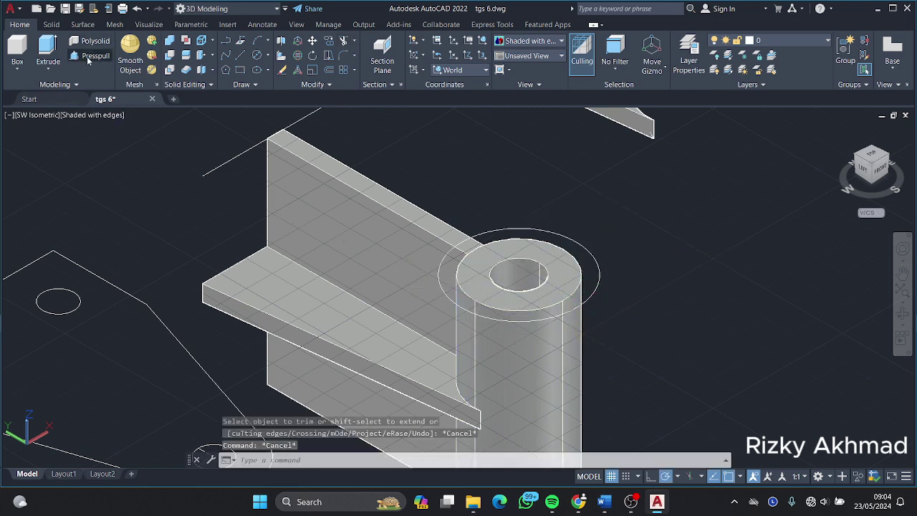
Press-pull the ring area atop the cylinder upward into a collar.
{"action": "left_click", "coordinate": [90, 56]}
{"action": "left_click", "coordinate": [593, 281]}
{"action": "left_click", "coordinate": [610, 324]}
{"action": "scroll", "coordinate": [609, 285], "scroll_direction": "down", "scroll_amount": 2}
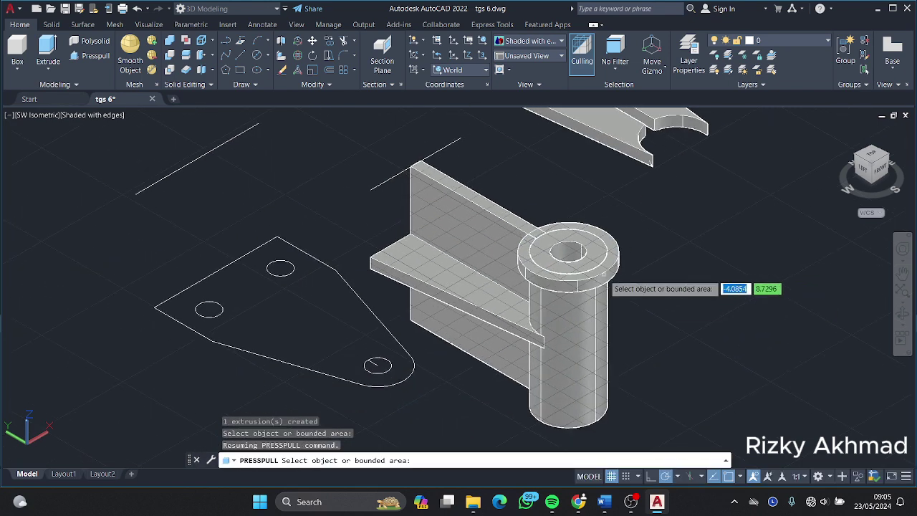
{"action": "left_click", "coordinate": [608, 283]}
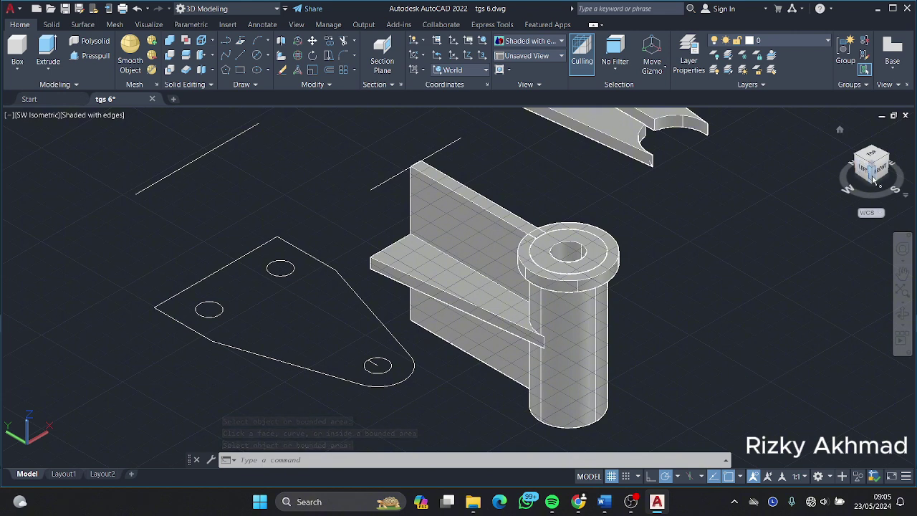
{"action": "left_click", "coordinate": [873, 180]}
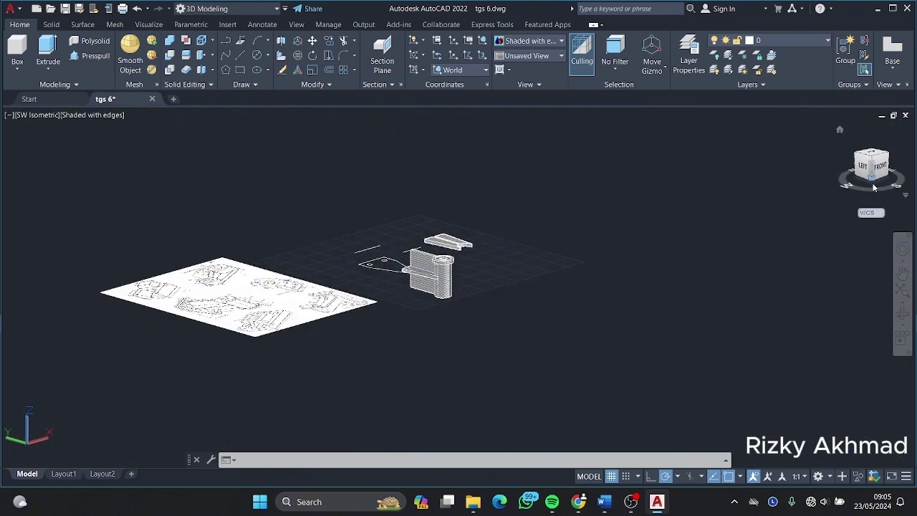
In Bottom view, draw a 44-diameter circle centred on the boss's bottom hole.
{"action": "left_click", "coordinate": [257, 56]}
{"action": "scroll", "coordinate": [414, 249], "scroll_direction": "up", "scroll_amount": 4}
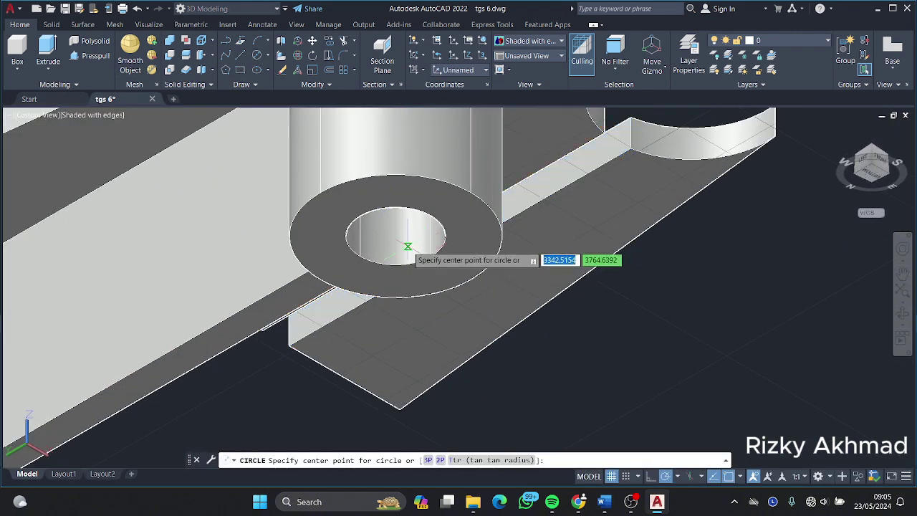
{"action": "left_click", "coordinate": [871, 171]}
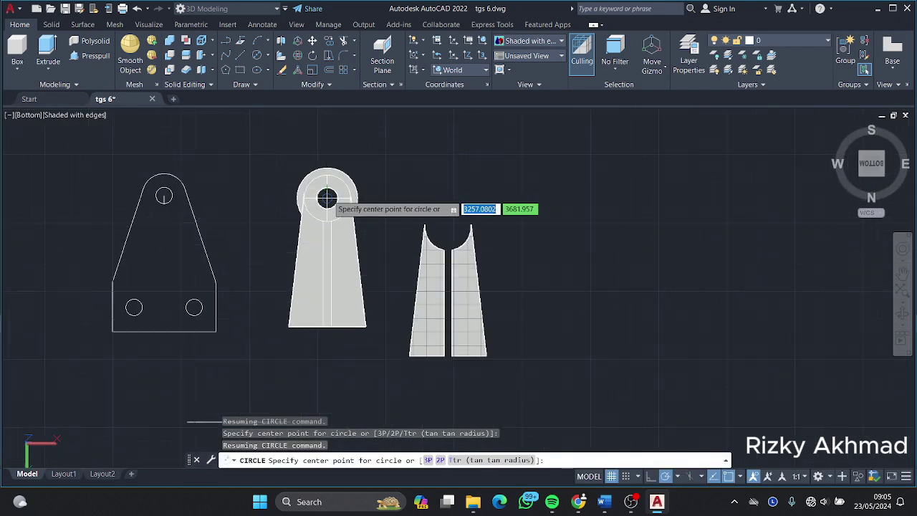
{"action": "left_click", "coordinate": [327, 197]}
{"action": "key", "text": "Down"}
{"action": "key", "text": "Return"}
{"action": "type", "text": "4"}
{"action": "key", "text": "Return"}
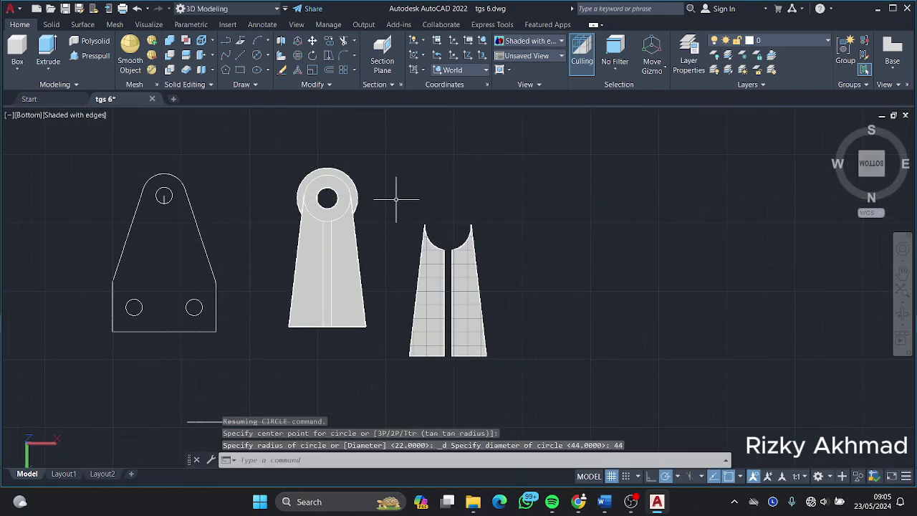
Return to a 3D view and start copying the top collar ring, then cancel.
{"action": "left_click", "coordinate": [879, 178]}
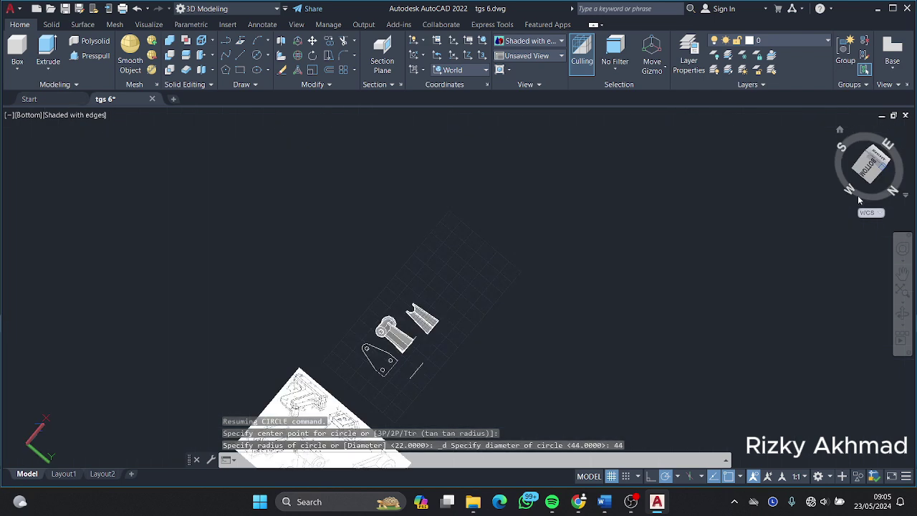
{"action": "scroll", "coordinate": [435, 366], "scroll_direction": "up", "scroll_amount": 5}
{"action": "scroll", "coordinate": [435, 365], "scroll_direction": "down", "scroll_amount": 3}
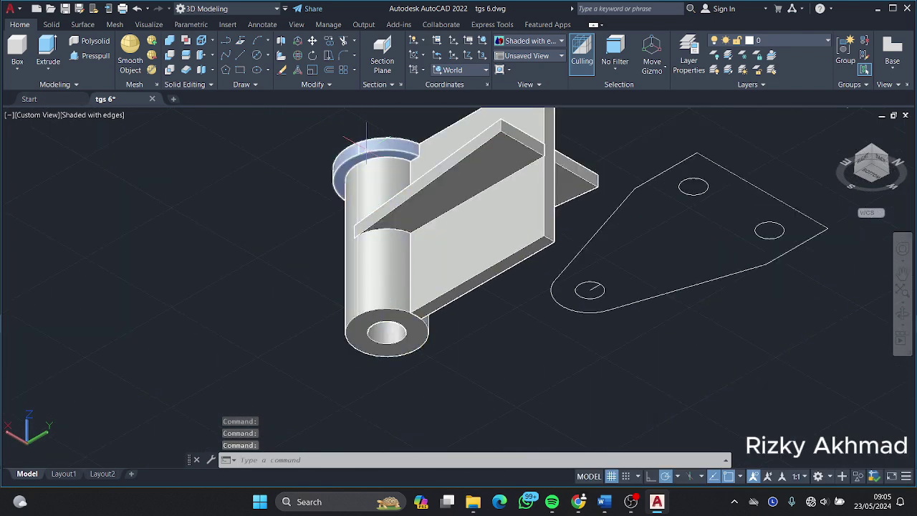
{"action": "left_click", "coordinate": [379, 149]}
{"action": "left_click", "coordinate": [343, 41]}
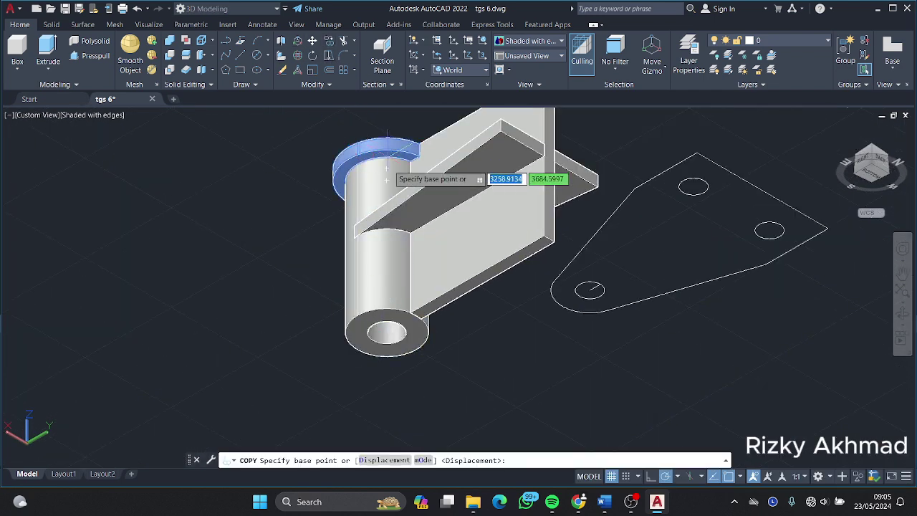
{"action": "left_click", "coordinate": [387, 332]}
{"action": "key", "text": "Escape"}
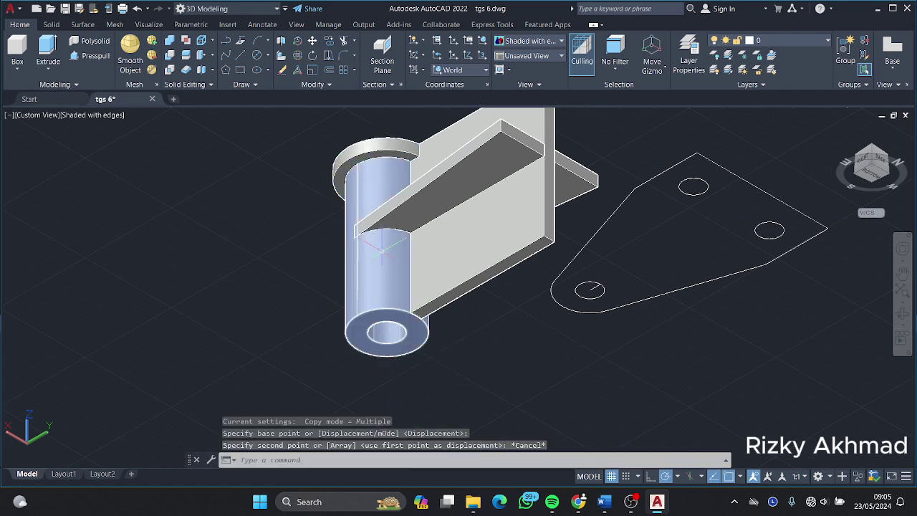
Inspect the ring from Top and side views, then return to an isometric view.
{"action": "left_click", "coordinate": [869, 151]}
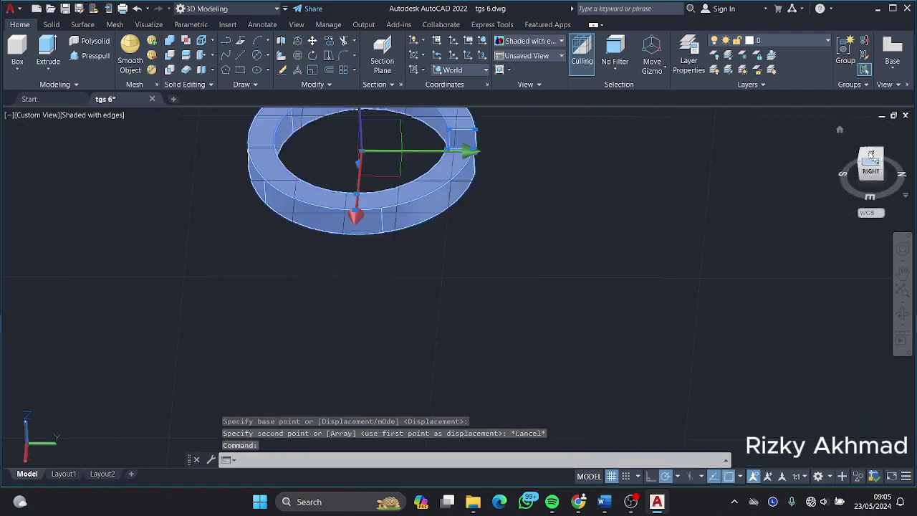
{"action": "left_click", "coordinate": [879, 179]}
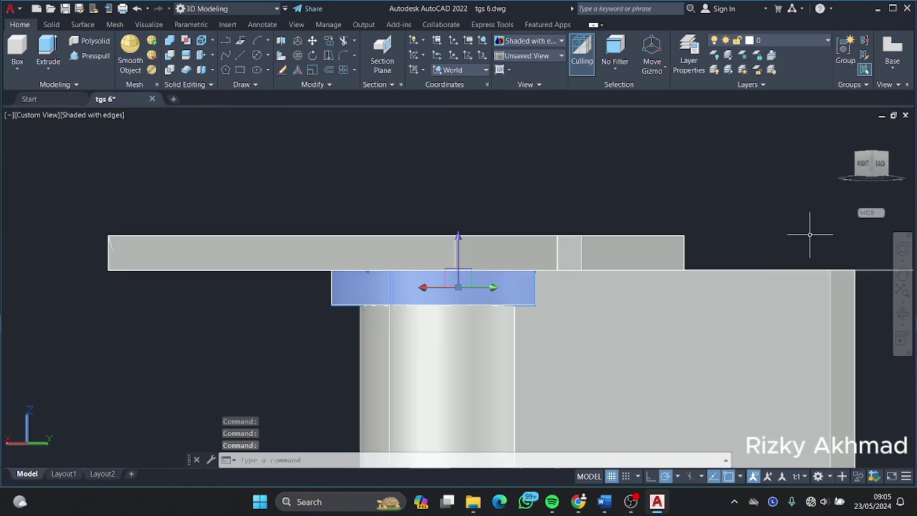
{"action": "scroll", "coordinate": [809, 233], "scroll_direction": "down", "scroll_amount": 3}
{"action": "scroll", "coordinate": [846, 239], "scroll_direction": "down", "scroll_amount": 2}
{"action": "key", "text": "Escape"}
{"action": "left_click", "coordinate": [871, 177]}
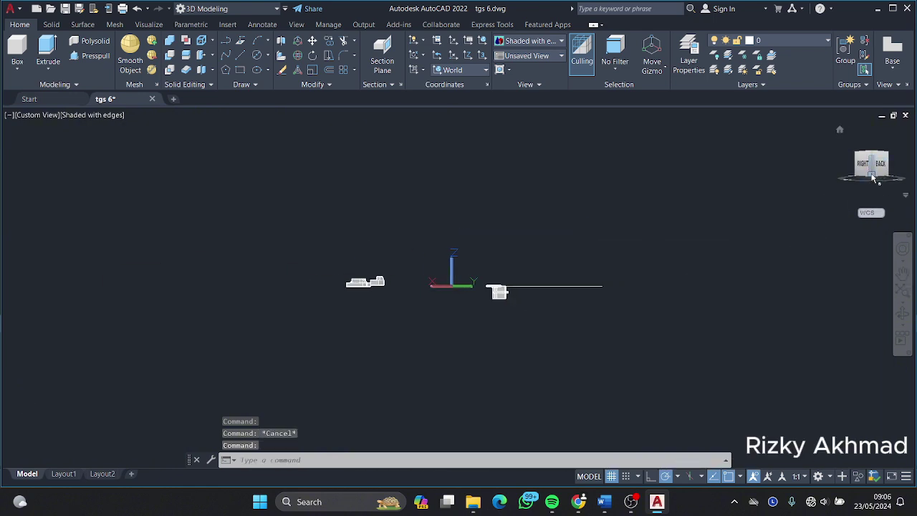
{"action": "scroll", "coordinate": [603, 303], "scroll_direction": "up", "scroll_amount": 5}
{"action": "scroll", "coordinate": [661, 152], "scroll_direction": "up", "scroll_amount": 3}
Select the top collar ring and attempt two copies, cancelling each one.
{"action": "left_click", "coordinate": [662, 152]}
{"action": "scroll", "coordinate": [661, 152], "scroll_direction": "down", "scroll_amount": 2}
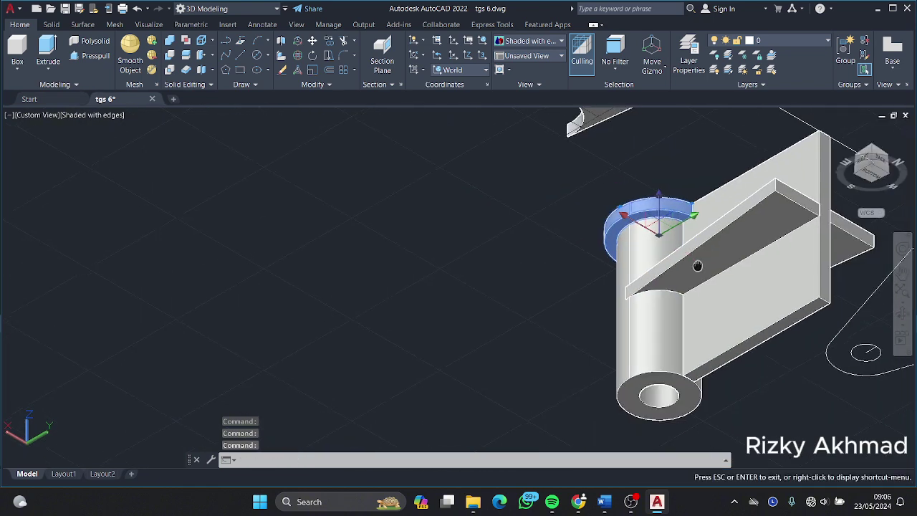
{"action": "middle_click_drag", "start_coordinate": [695, 264], "coordinate": [455, 211]}
{"action": "type", "text": "co"}
{"action": "key", "text": "Return"}
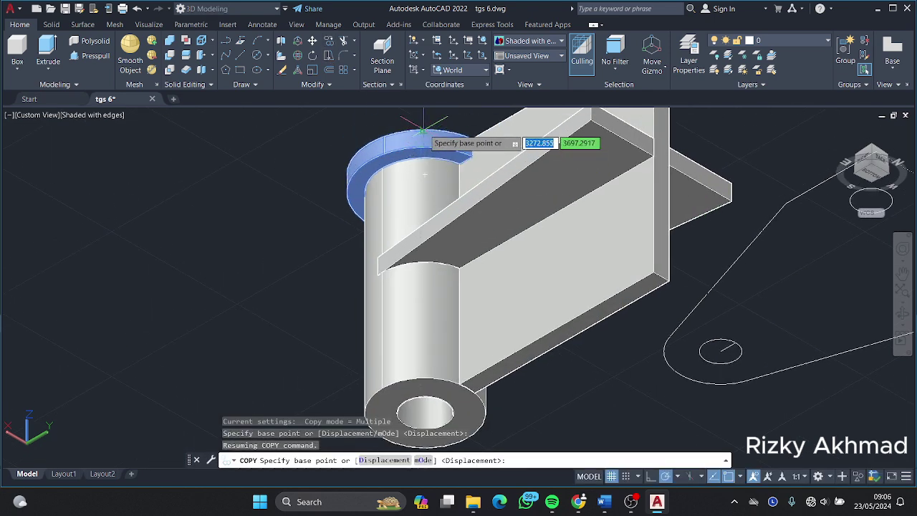
{"action": "left_click", "coordinate": [423, 129]}
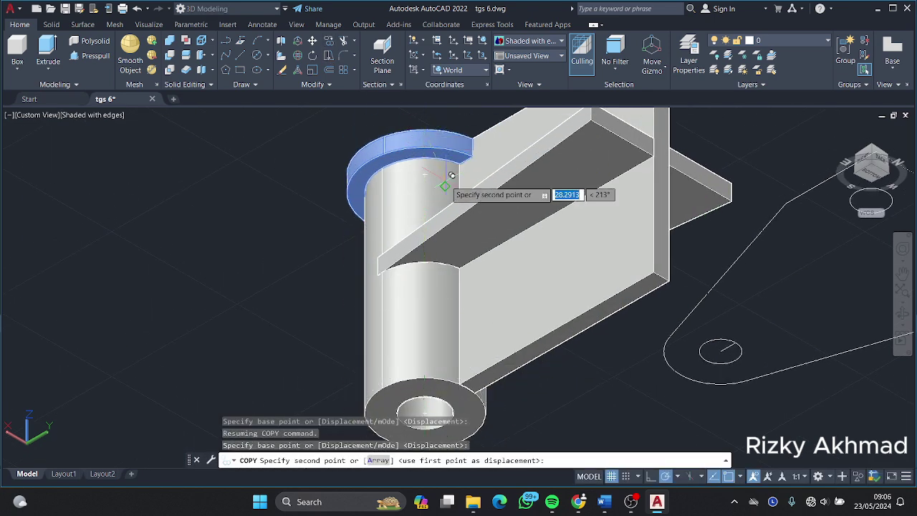
{"action": "key", "text": "Escape"}
{"action": "left_click", "coordinate": [328, 40]}
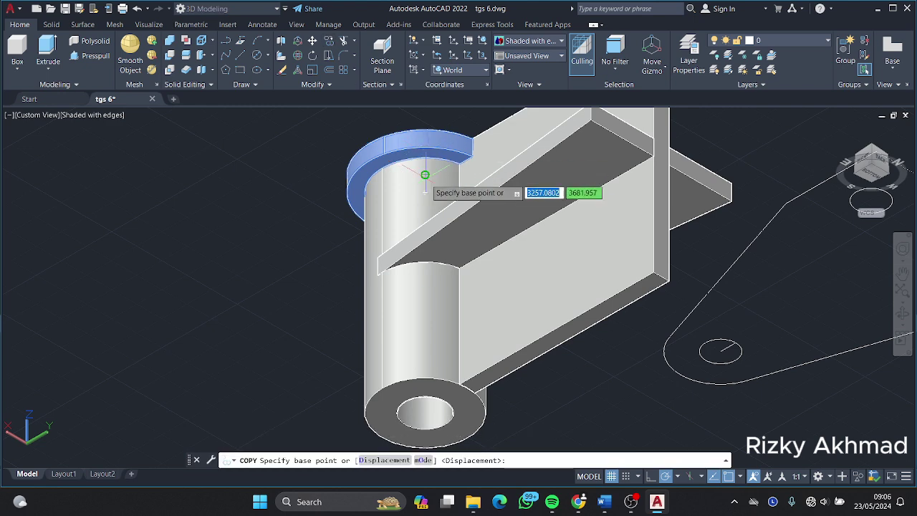
{"action": "left_click", "coordinate": [425, 143]}
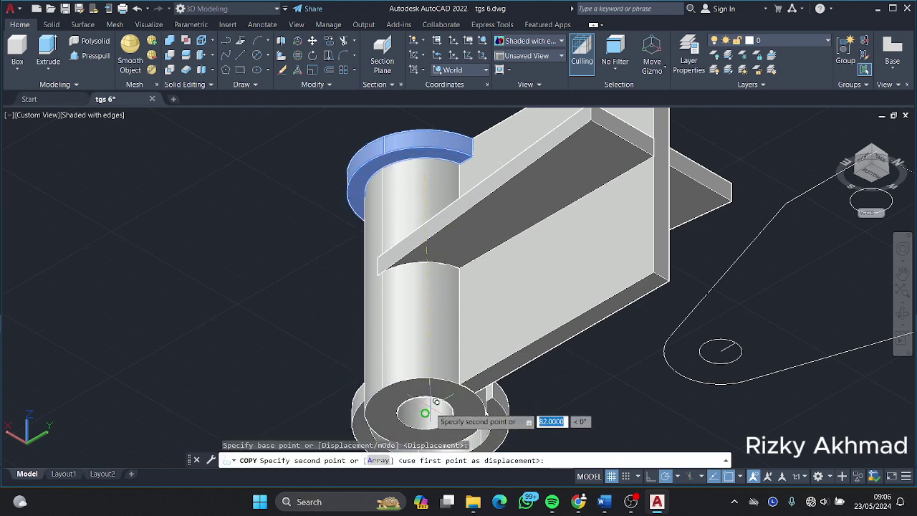
{"action": "key", "text": "Escape"}
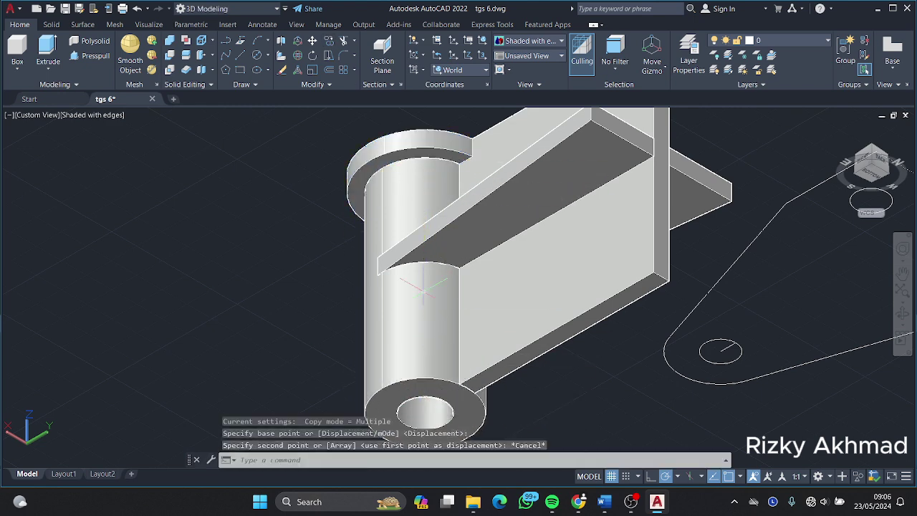
From Right view, copy the top collar ring to the bottom of the boss.
{"action": "left_click", "coordinate": [328, 40]}
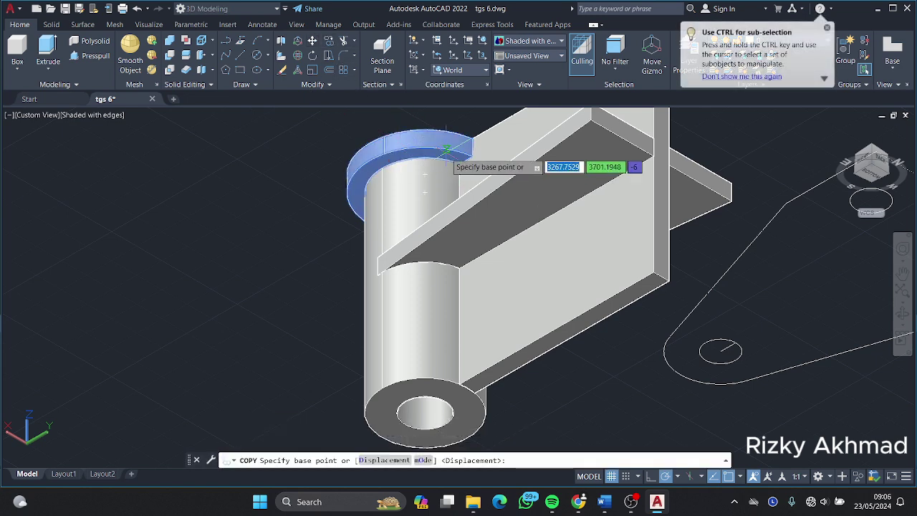
{"action": "left_click", "coordinate": [872, 166]}
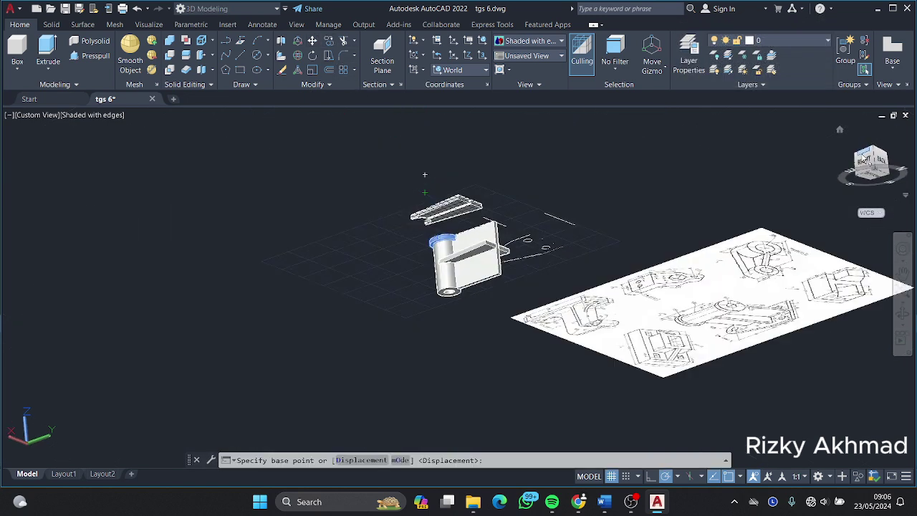
{"action": "scroll", "coordinate": [423, 308], "scroll_direction": "up", "scroll_amount": 5}
{"action": "scroll", "coordinate": [422, 188], "scroll_direction": "down", "scroll_amount": 2}
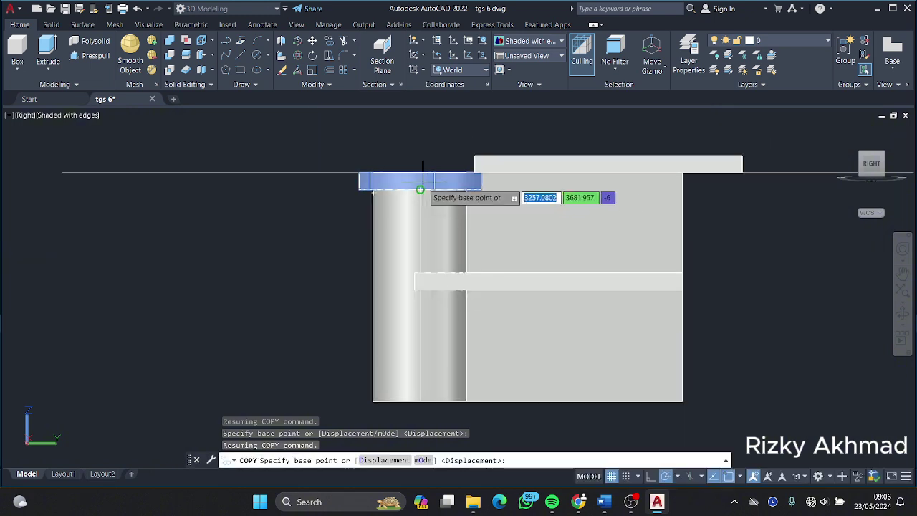
{"action": "left_click", "coordinate": [424, 192]}
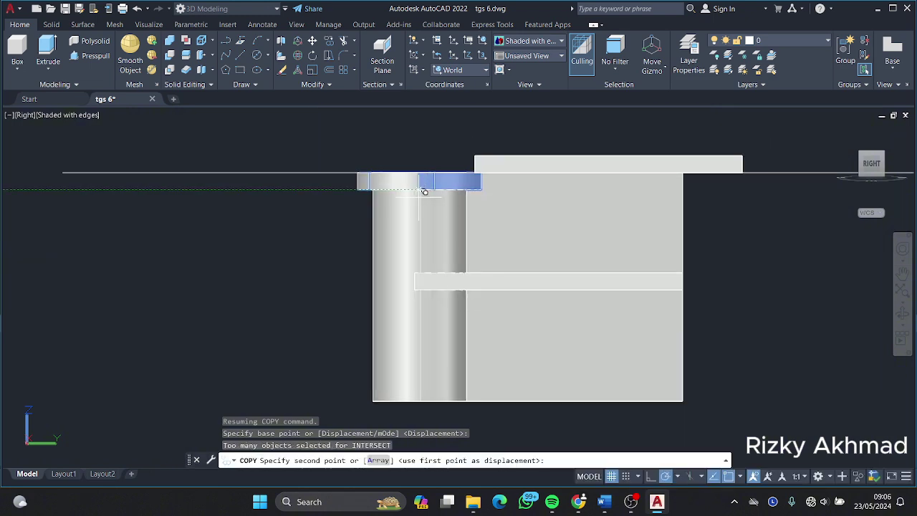
{"action": "key", "text": "Escape"}
{"action": "left_click", "coordinate": [882, 180]}
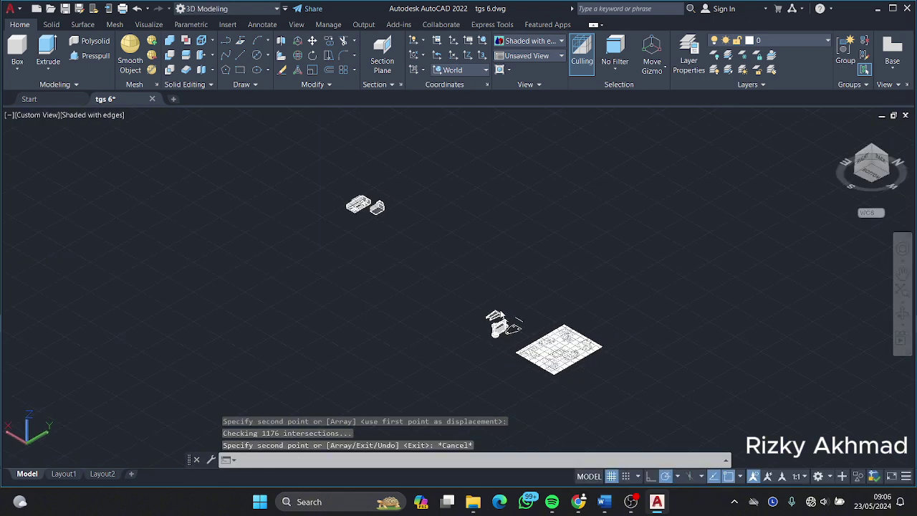
{"action": "middle_click_drag", "start_coordinate": [782, 247], "coordinate": [579, 299]}
{"action": "scroll", "coordinate": [579, 299], "scroll_direction": "up", "scroll_amount": 4}
{"action": "scroll", "coordinate": [409, 323], "scroll_direction": "up", "scroll_amount": 3}
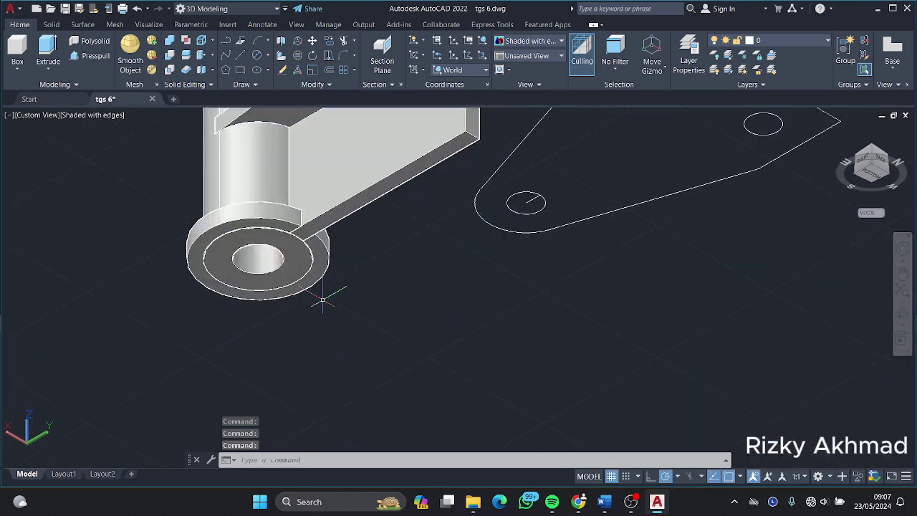
{"action": "scroll", "coordinate": [323, 297], "scroll_direction": "down", "scroll_amount": 3}
{"action": "key", "text": "Escape"}
{"action": "left_click_drag", "start_coordinate": [670, 230], "coordinate": [544, 290]}
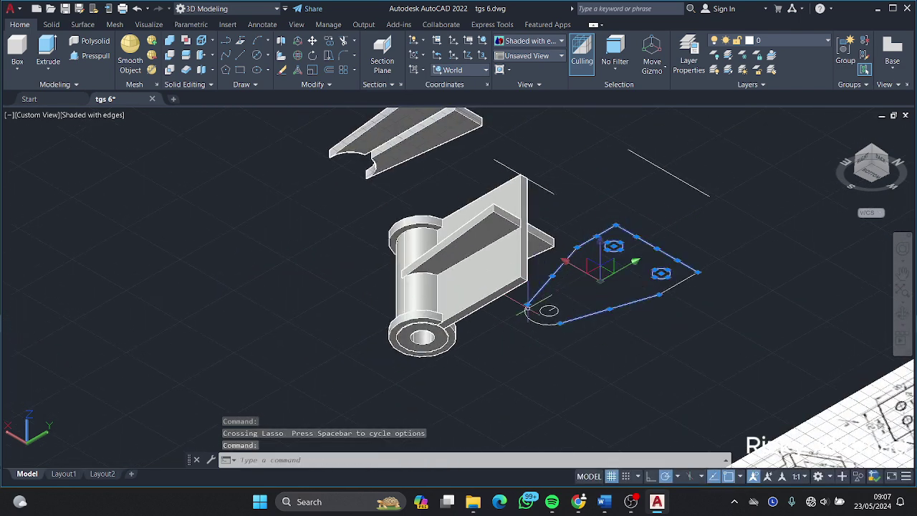
{"action": "left_click", "coordinate": [682, 174]}
{"action": "key", "text": "Delete"}
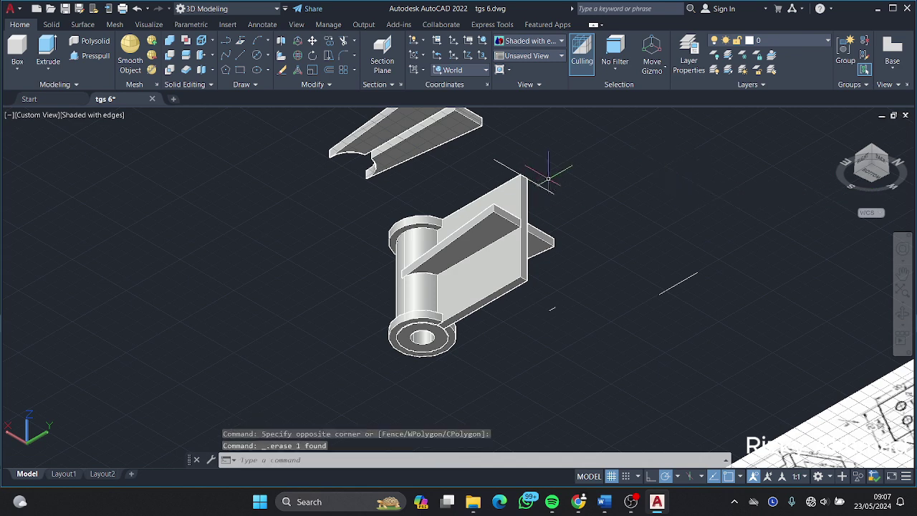
{"action": "left_click", "coordinate": [883, 159]}
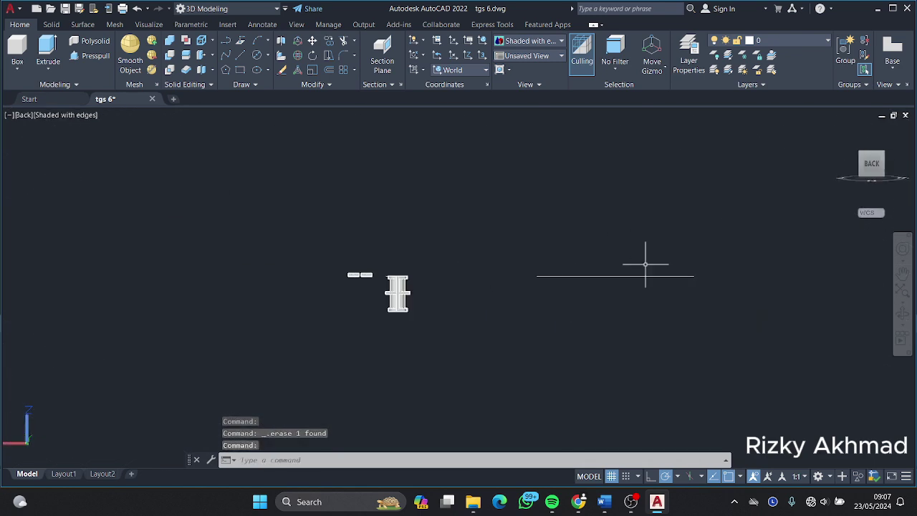
{"action": "left_click", "coordinate": [864, 161]}
{"action": "left_click", "coordinate": [444, 185]}
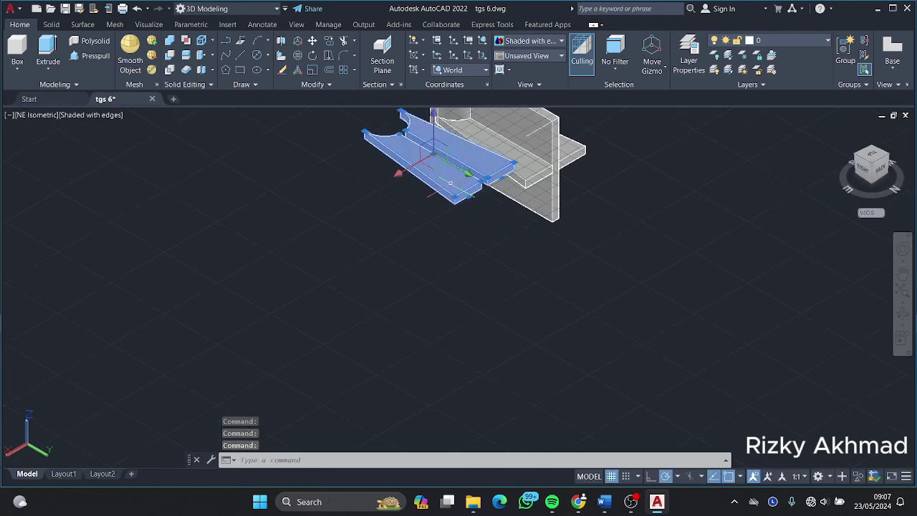
{"action": "key", "text": "Delete"}
{"action": "middle_click", "coordinate": [455, 264]}
{"action": "middle_click", "coordinate": [455, 263]}
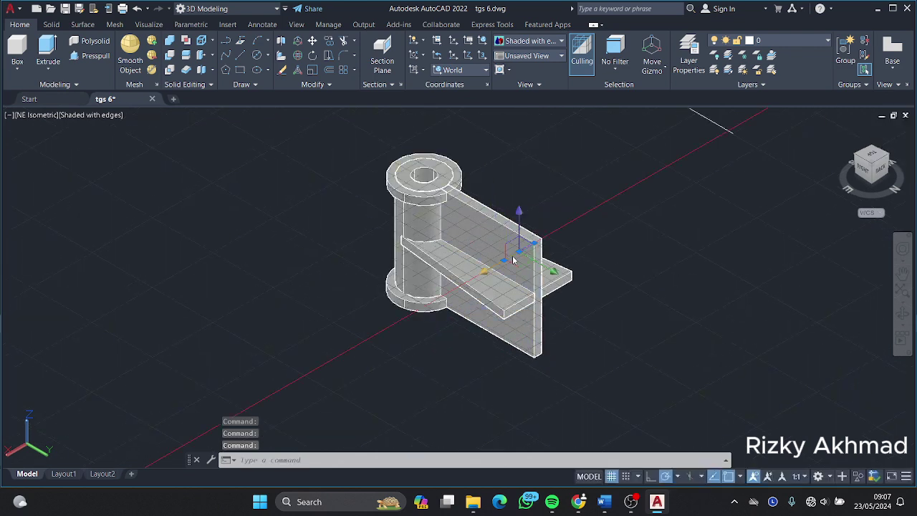
{"action": "key", "text": "ctrl+z"}
{"action": "key", "text": "ctrl+z"}
{"action": "key", "text": "ctrl+z"}
{"action": "key", "text": "ctrl+z"}
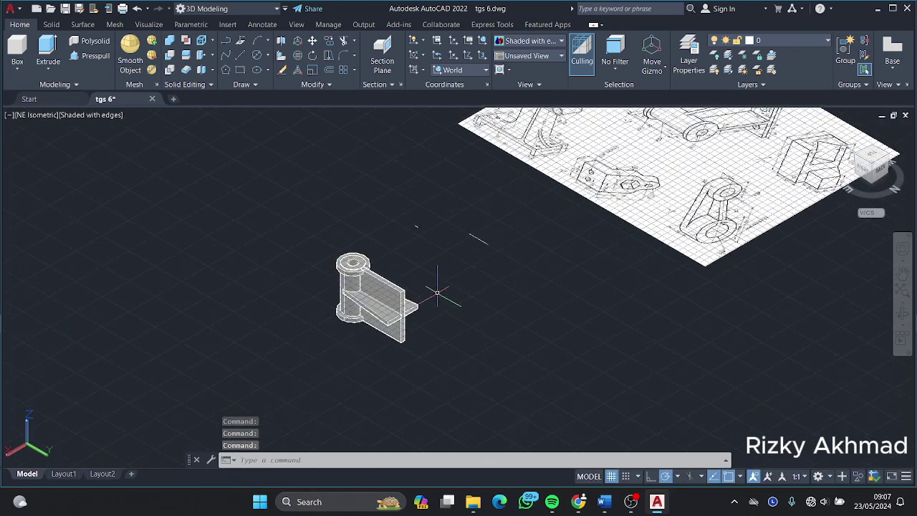
{"action": "scroll", "coordinate": [437, 292], "scroll_direction": "up", "scroll_amount": 3}
{"action": "left_click", "coordinate": [141, 12]}
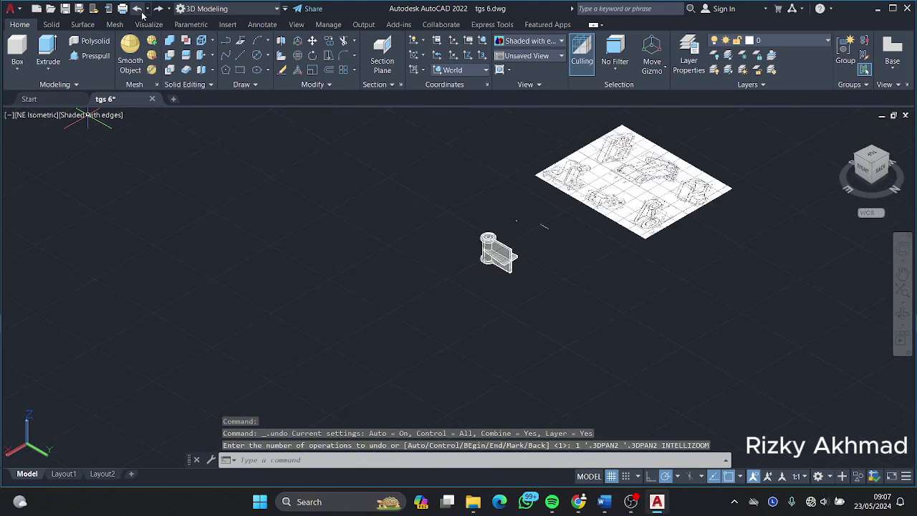
{"action": "left_click", "coordinate": [141, 11]}
{"action": "left_click", "coordinate": [141, 11]}
{"action": "left_click", "coordinate": [141, 12]}
{"action": "left_click", "coordinate": [141, 11]}
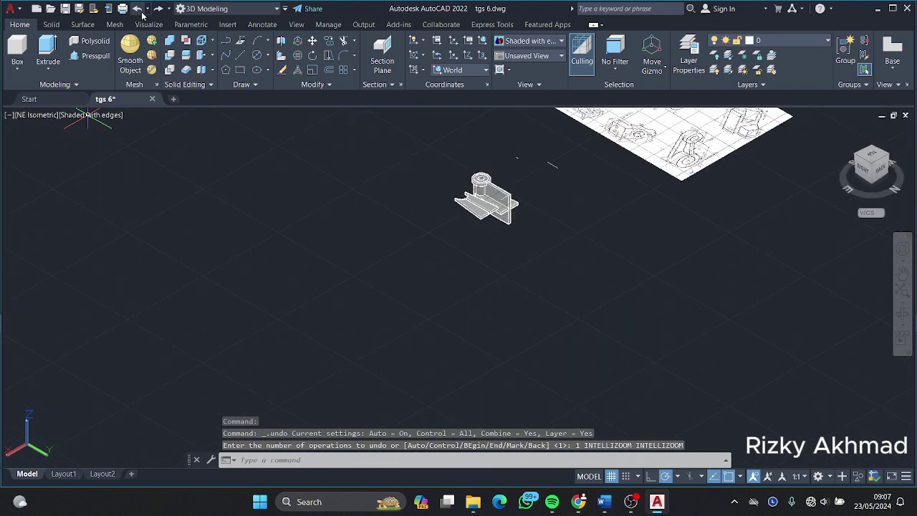
{"action": "left_click", "coordinate": [142, 12]}
{"action": "left_click", "coordinate": [141, 12]}
{"action": "left_click", "coordinate": [141, 12]}
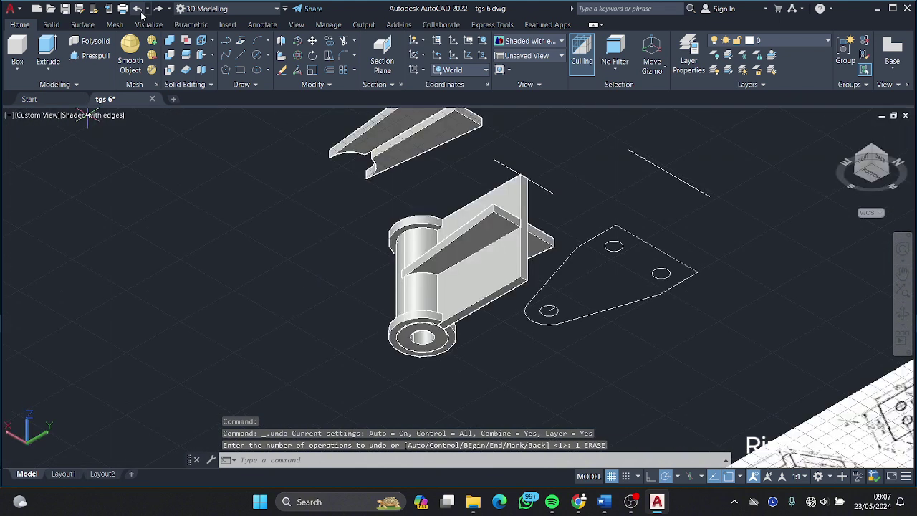
{"action": "key", "text": "ctrl+z"}
{"action": "key", "text": "ctrl+z"}
{"action": "key", "text": "ctrl+z"}
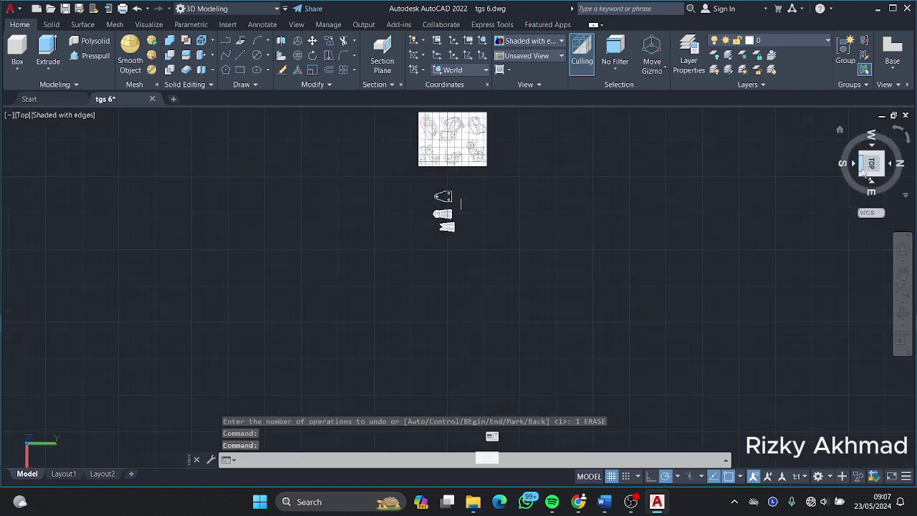
{"action": "key", "text": "ctrl+z"}
{"action": "key", "text": "ctrl+z"}
{"action": "key", "text": "ctrl+z"}
Press-pull the triangular three-hole outline into a 6-unit-thick plate.
{"action": "left_click_drag", "start_coordinate": [521, 247], "coordinate": [361, 327]}
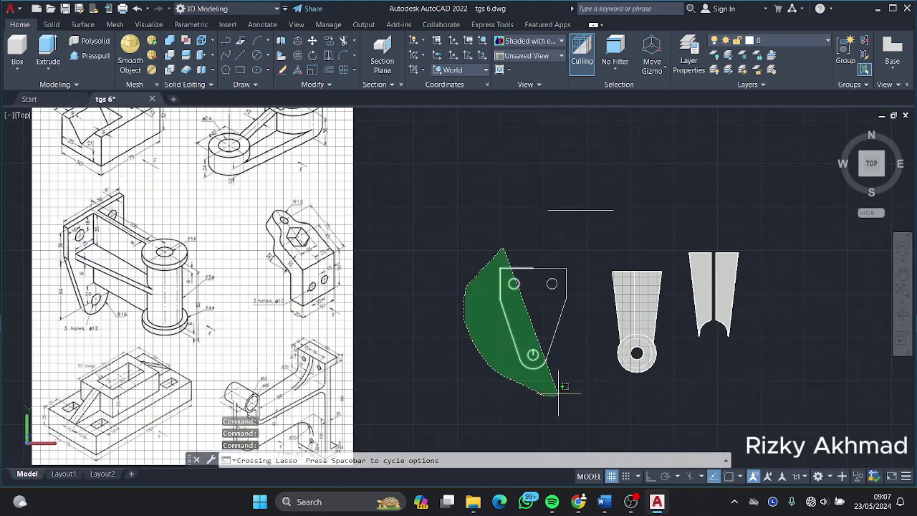
{"action": "key", "text": "ctrl+shift+e"}
{"action": "left_click", "coordinate": [538, 306]}
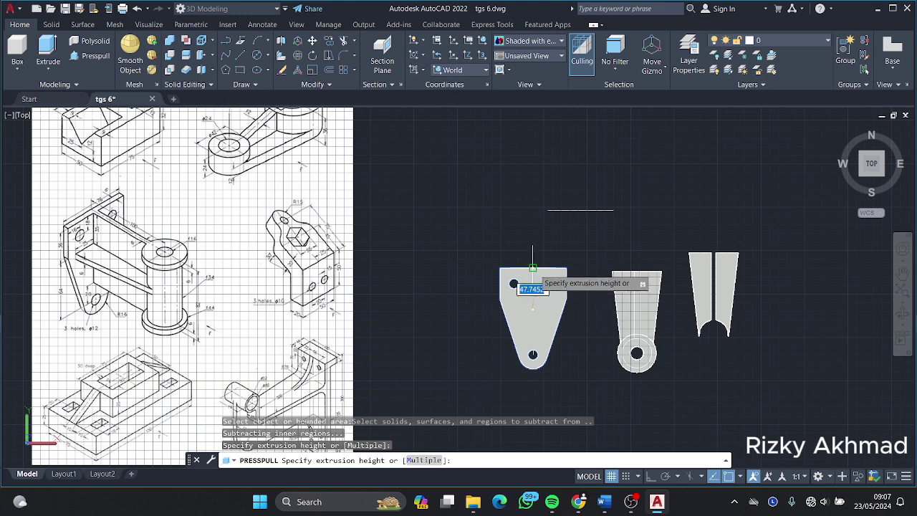
{"action": "left_click", "coordinate": [533, 244]}
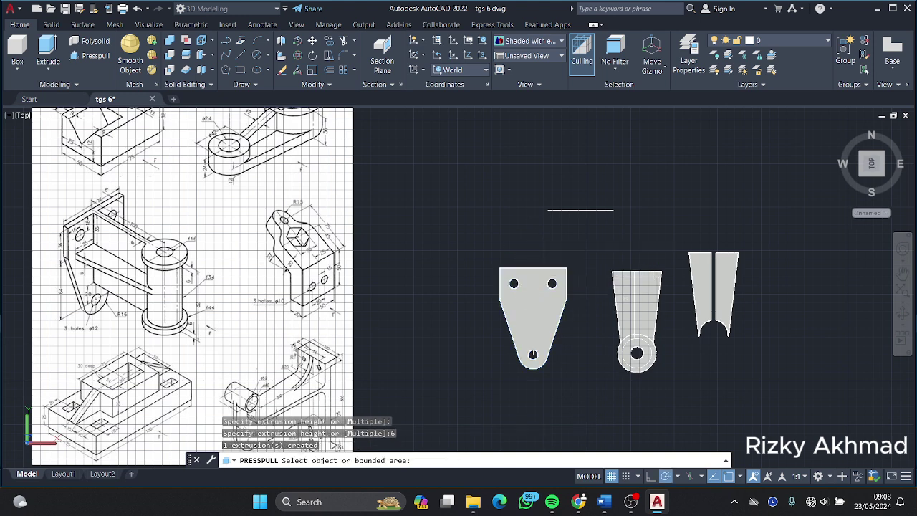
{"action": "key", "text": "Return"}
In SW Isometric view, rotate the plate 90° in 3D to stand it upright.
{"action": "left_click", "coordinate": [861, 175]}
{"action": "left_click", "coordinate": [518, 315]}
{"action": "scroll", "coordinate": [519, 315], "scroll_direction": "up", "scroll_amount": 3}
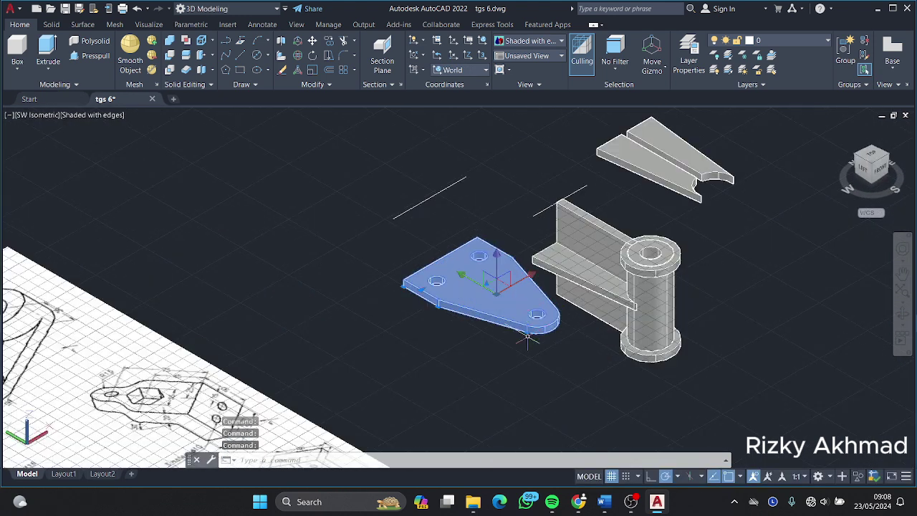
{"action": "left_click", "coordinate": [304, 53]}
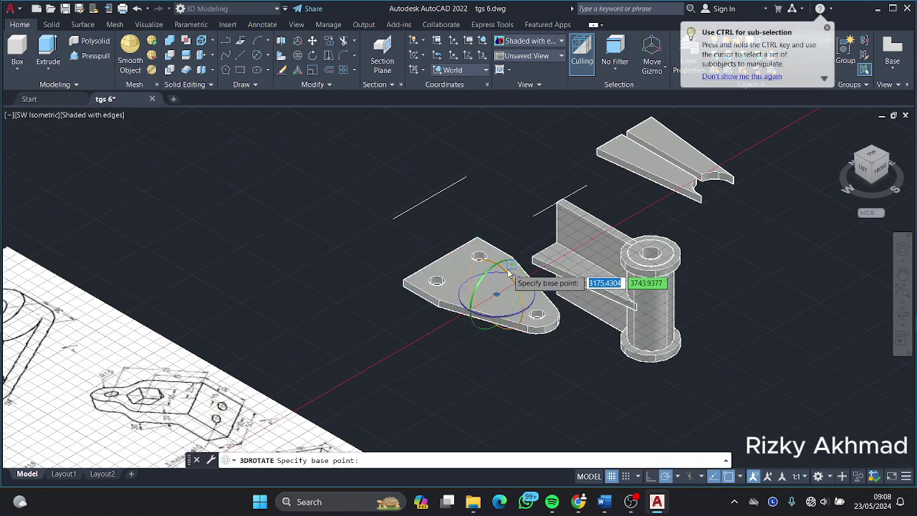
{"action": "left_click", "coordinate": [496, 294]}
{"action": "key", "text": "Return"}
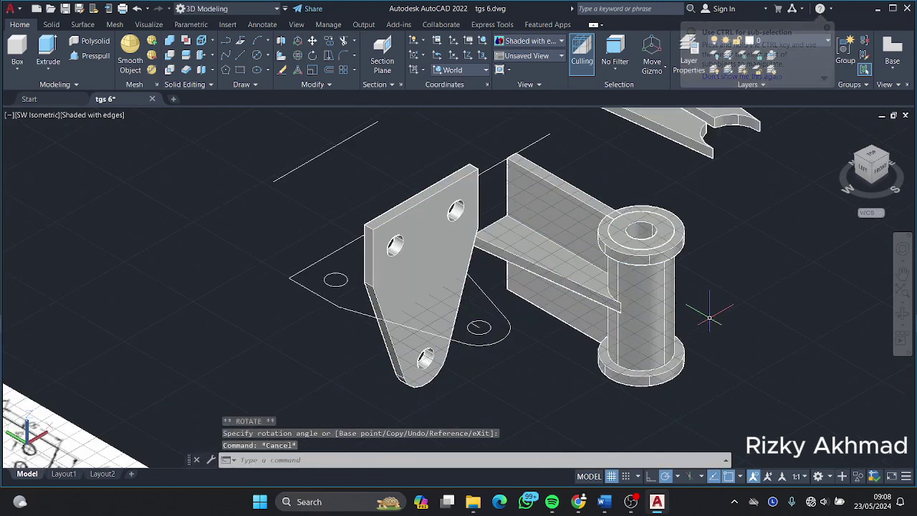
Move the upright plate higher up, off the web.
{"action": "mouse_move", "coordinate": [268, 377]}
{"action": "middle_mouse_down"}
{"action": "mouse_move", "coordinate": [619, 248]}
{"action": "mouse_move", "coordinate": [516, 360]}
{"action": "middle_mouse_up"}
{"action": "scroll", "coordinate": [516, 360], "scroll_direction": "up", "scroll_amount": 3}
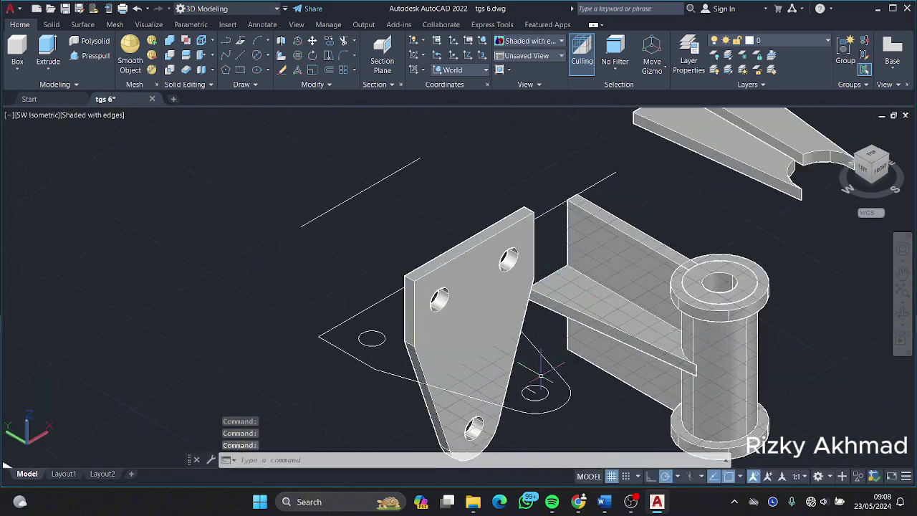
{"action": "left_click", "coordinate": [312, 41]}
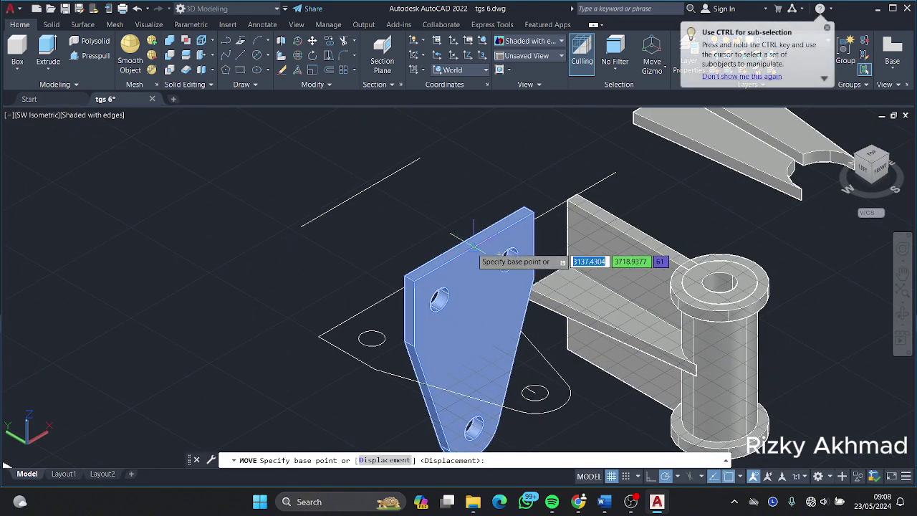
{"action": "middle_click_drag", "start_coordinate": [472, 248], "coordinate": [528, 369]}
{"action": "left_click", "coordinate": [494, 176]}
{"action": "scroll", "coordinate": [494, 175], "scroll_direction": "down", "scroll_amount": 3}
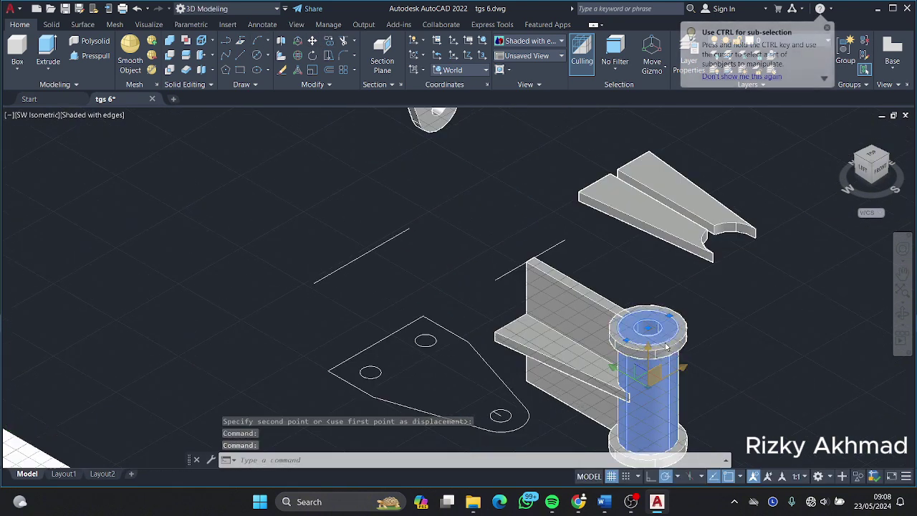
{"action": "left_click", "coordinate": [636, 346]}
{"action": "key", "text": "Escape"}
{"action": "scroll", "coordinate": [544, 324], "scroll_direction": "up", "scroll_amount": 2}
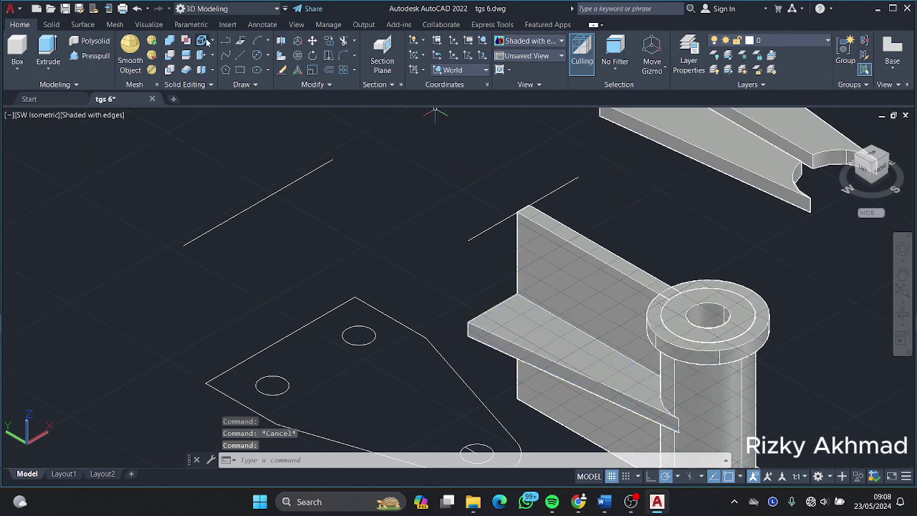
Add a trial angular dimension between two edges at the web's top corner.
{"action": "left_click", "coordinate": [262, 25]}
{"action": "left_click", "coordinate": [202, 54]}
{"action": "left_click", "coordinate": [534, 215]}
{"action": "key", "text": "Escape"}
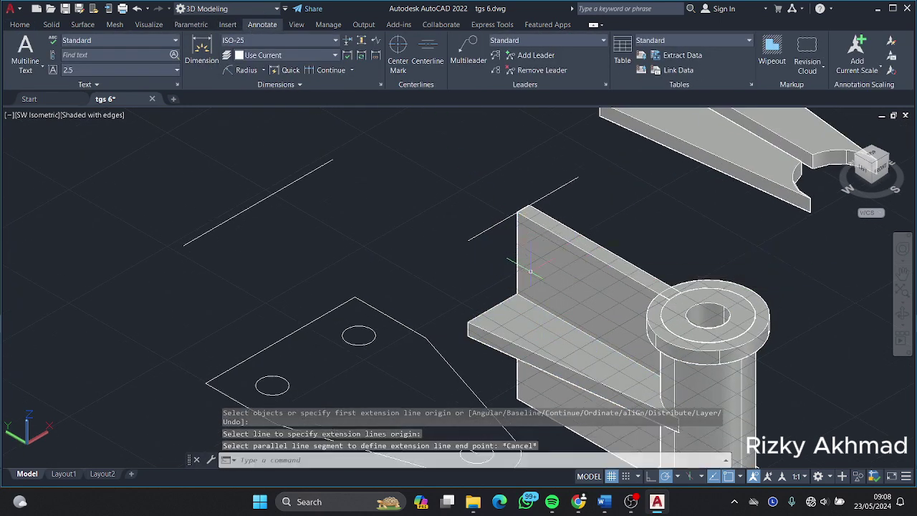
{"action": "key", "text": "space"}
{"action": "scroll", "coordinate": [472, 215], "scroll_direction": "up", "scroll_amount": 5}
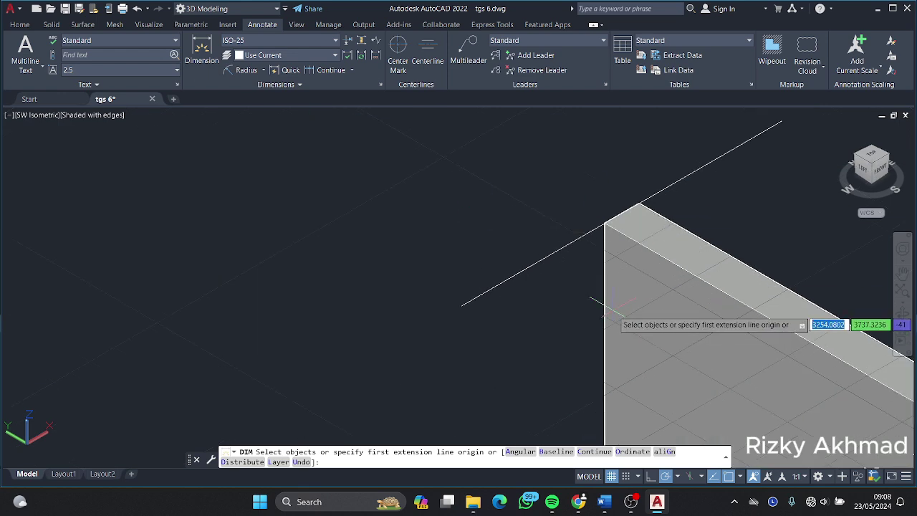
{"action": "scroll", "coordinate": [602, 309], "scroll_direction": "down", "scroll_amount": 3}
{"action": "left_click", "coordinate": [600, 294]}
{"action": "scroll", "coordinate": [609, 150], "scroll_direction": "up", "scroll_amount": 3}
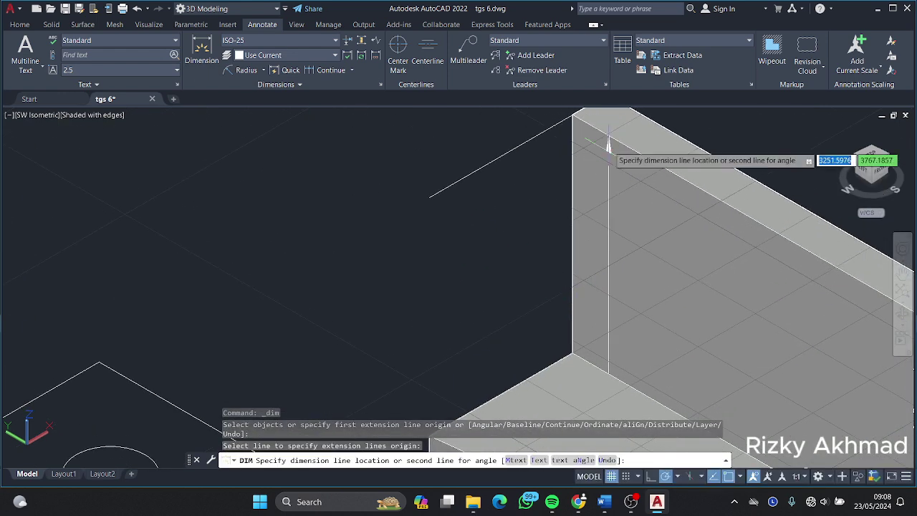
{"action": "scroll", "coordinate": [579, 118], "scroll_direction": "up", "scroll_amount": 2}
{"action": "left_click", "coordinate": [580, 118]}
{"action": "left_click", "coordinate": [549, 303]}
{"action": "scroll", "coordinate": [573, 301], "scroll_direction": "down", "scroll_amount": 3}
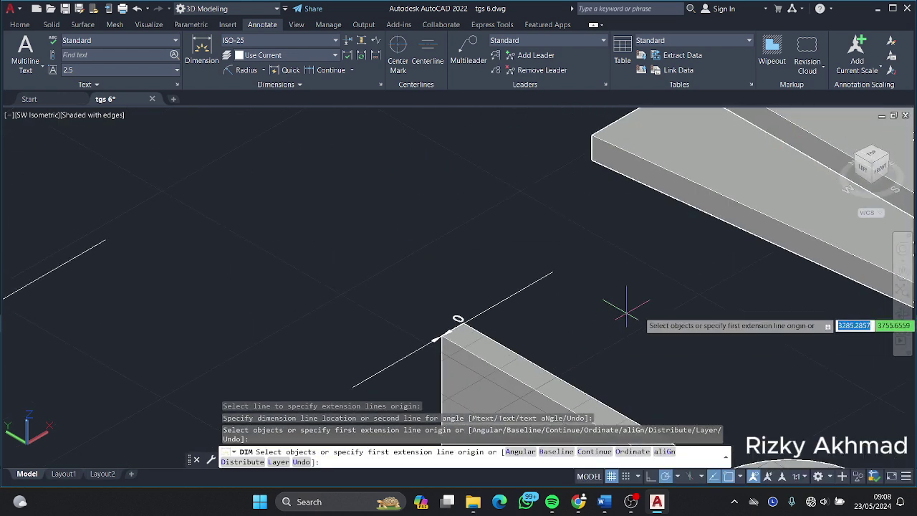
{"action": "key", "text": "Return"}
Undo the angle dimension and delete the stray line beside the web's corner.
{"action": "scroll", "coordinate": [578, 283], "scroll_direction": "up", "scroll_amount": 2}
{"action": "scroll", "coordinate": [545, 258], "scroll_direction": "down", "scroll_amount": 2}
{"action": "left_click", "coordinate": [549, 241]}
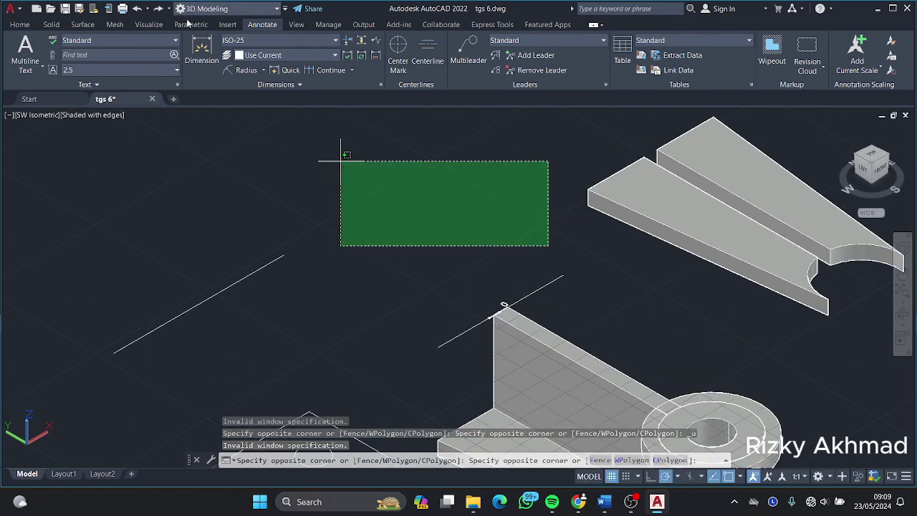
{"action": "type", "text": "u"}
{"action": "key", "text": "Return"}
{"action": "key", "text": "Escape"}
{"action": "left_click", "coordinate": [143, 10]}
{"action": "key", "text": "Delete"}
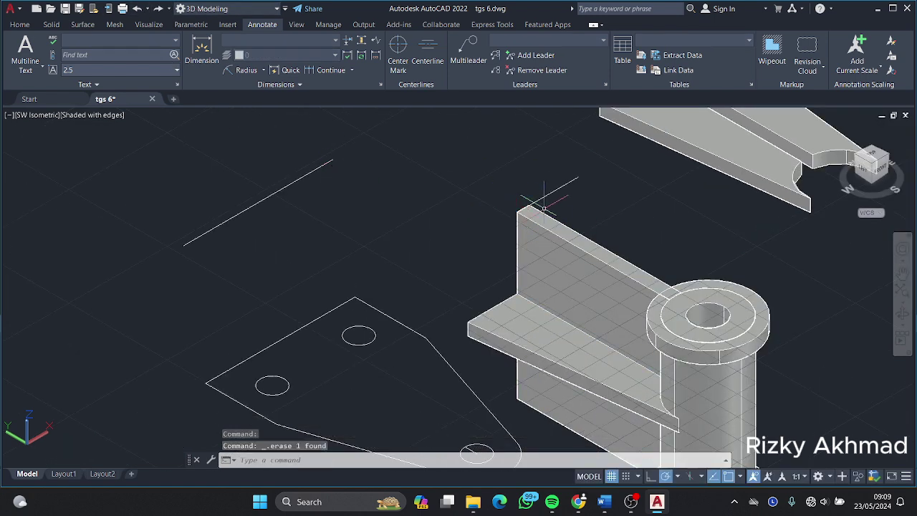
Try another dimension on the web's edge, then abandon it.
{"action": "left_click", "coordinate": [223, 59]}
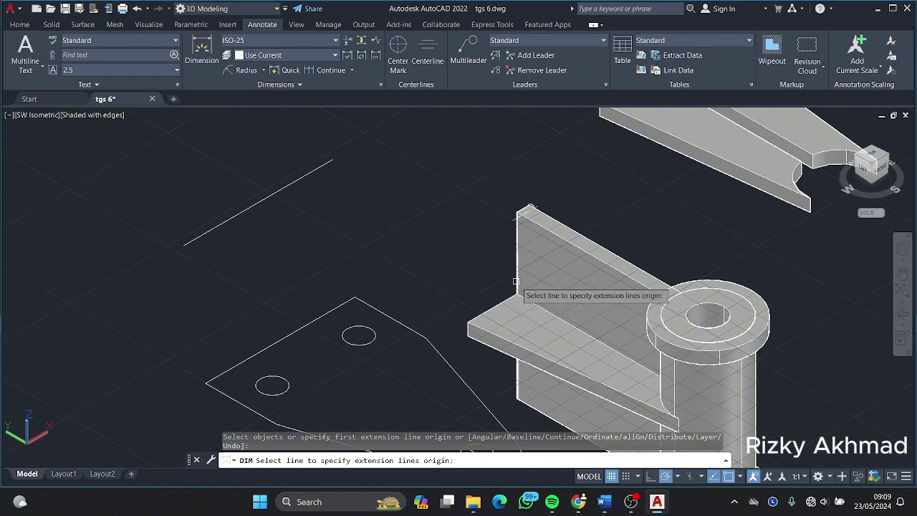
{"action": "left_click", "coordinate": [516, 282]}
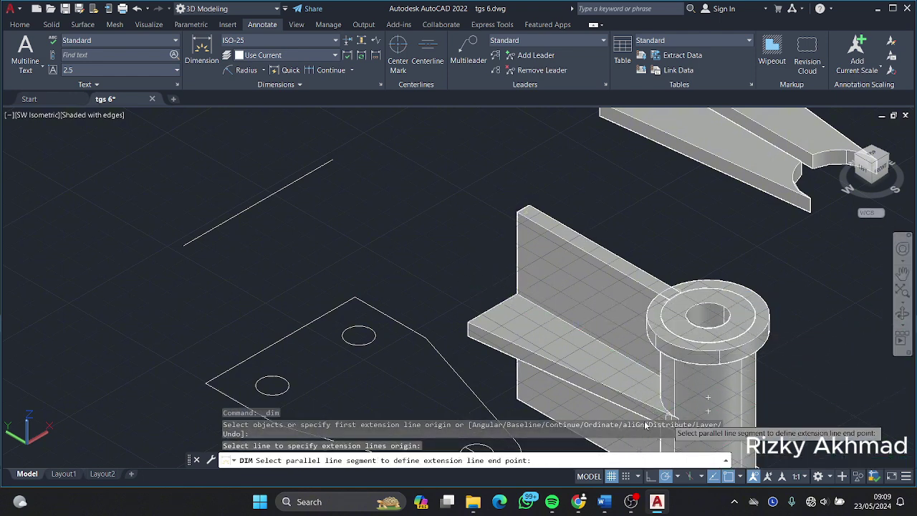
{"action": "key", "text": "Escape"}
{"action": "scroll", "coordinate": [631, 256], "scroll_direction": "down", "scroll_amount": 2}
Select the web-and-boss solid, union the pieces, and check alignment from the Front view.
{"action": "scroll", "coordinate": [585, 266], "scroll_direction": "down", "scroll_amount": 3}
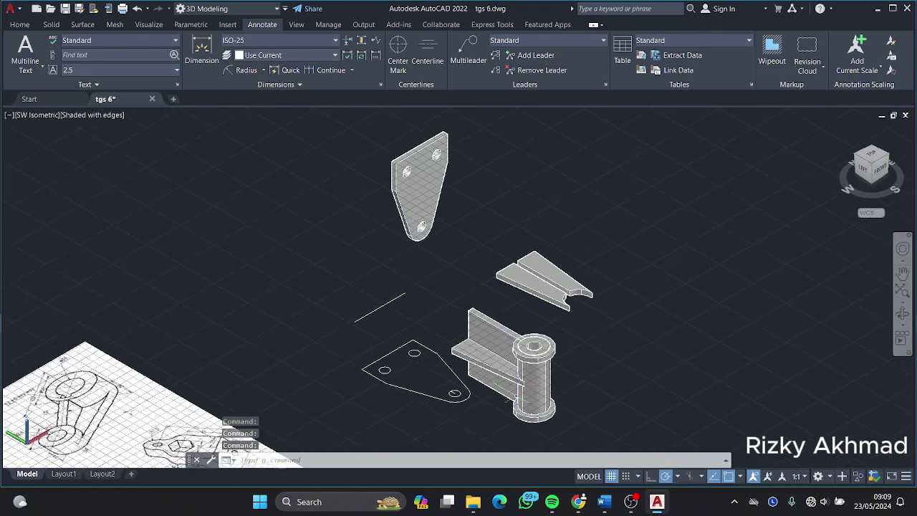
{"action": "left_click_drag", "start_coordinate": [458, 309], "coordinate": [584, 382]}
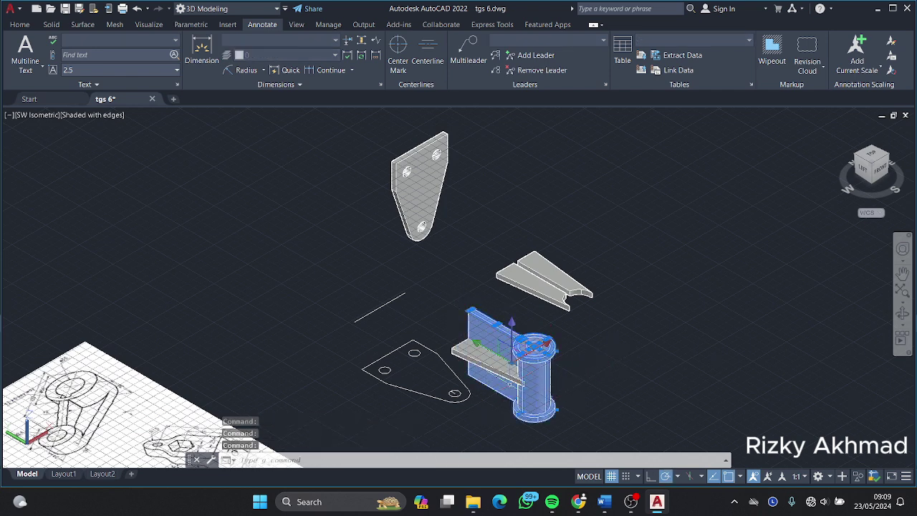
{"action": "left_click", "coordinate": [878, 170]}
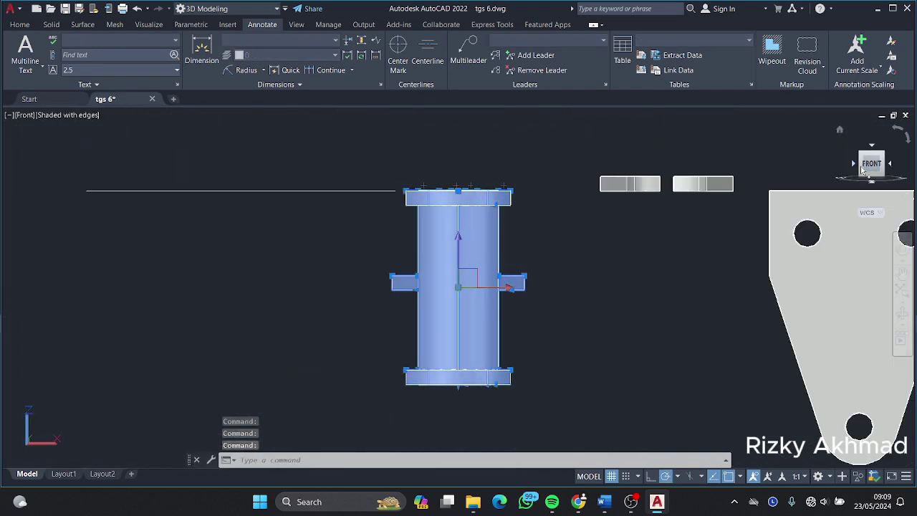
{"action": "left_click", "coordinate": [862, 154]}
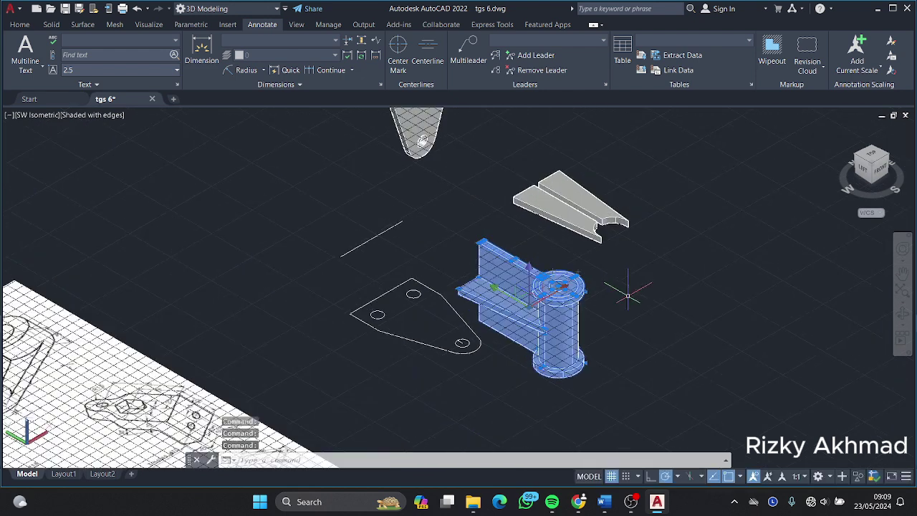
{"action": "type", "text": "unio"}
{"action": "key", "text": "Return"}
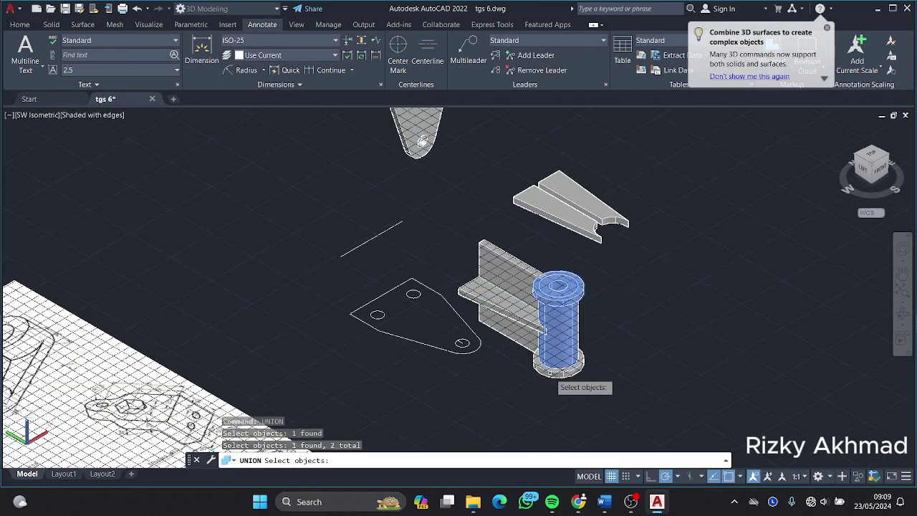
{"action": "left_click", "coordinate": [880, 170]}
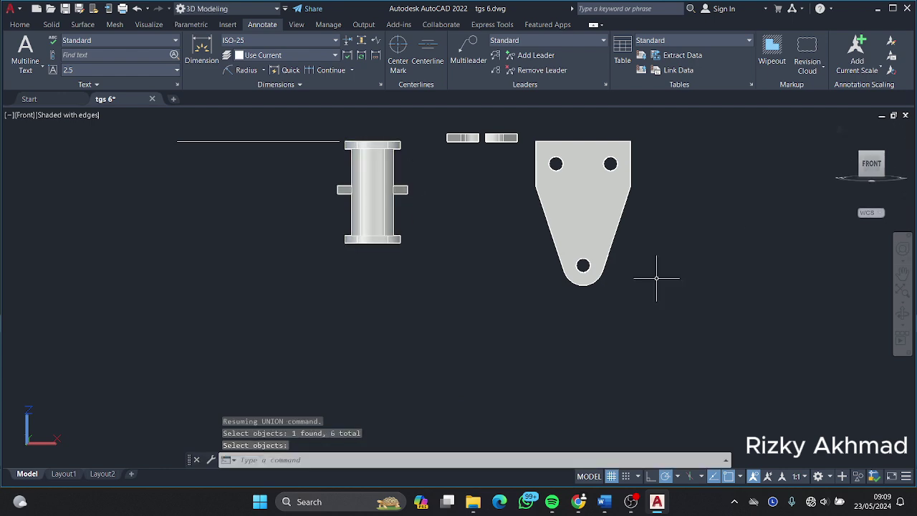
{"action": "left_click", "coordinate": [862, 154]}
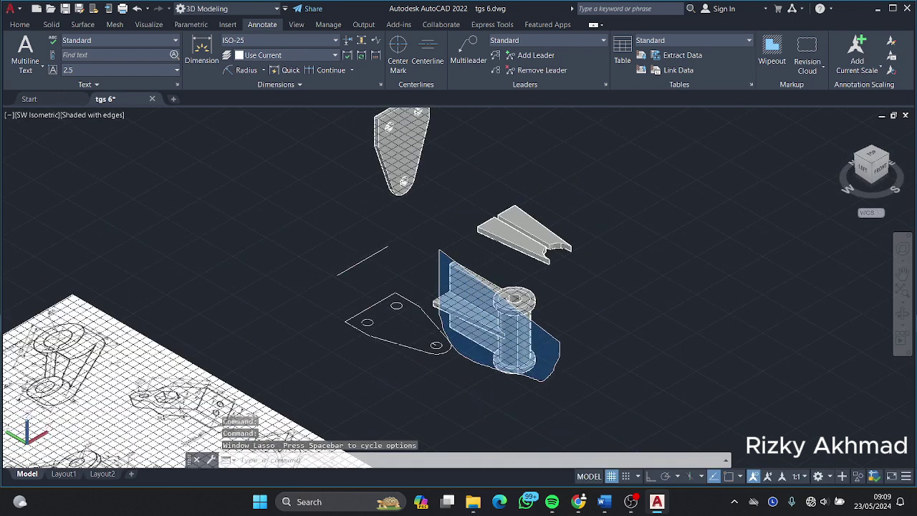
Start moving the selected solids from the plate corner, then cancel the move.
{"action": "left_click", "coordinate": [51, 24]}
{"action": "left_click", "coordinate": [19, 24]}
{"action": "left_click", "coordinate": [313, 40]}
{"action": "scroll", "coordinate": [478, 256], "scroll_direction": "up", "scroll_amount": 3}
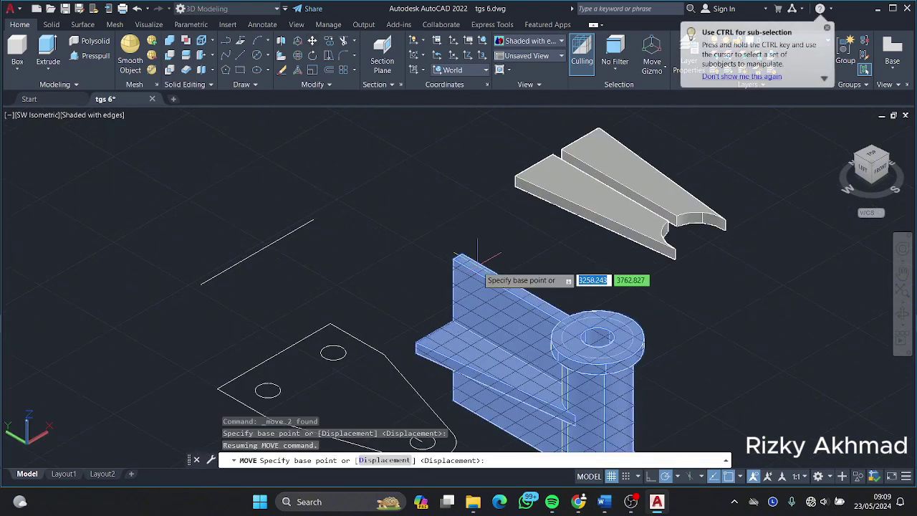
{"action": "left_click", "coordinate": [456, 255]}
{"action": "scroll", "coordinate": [457, 204], "scroll_direction": "up", "scroll_amount": 3}
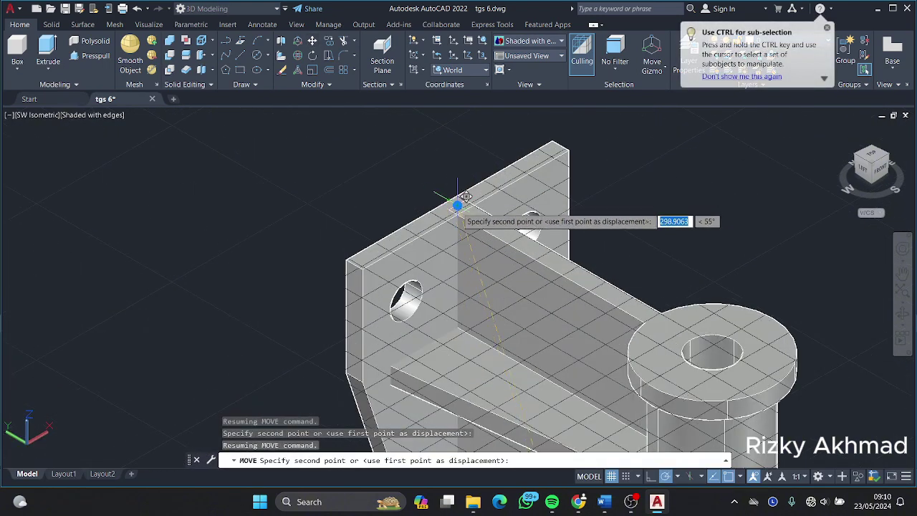
{"action": "scroll", "coordinate": [762, 368], "scroll_direction": "down", "scroll_amount": 5}
{"action": "key", "text": "Escape"}
{"action": "scroll", "coordinate": [567, 289], "scroll_direction": "down", "scroll_amount": 3}
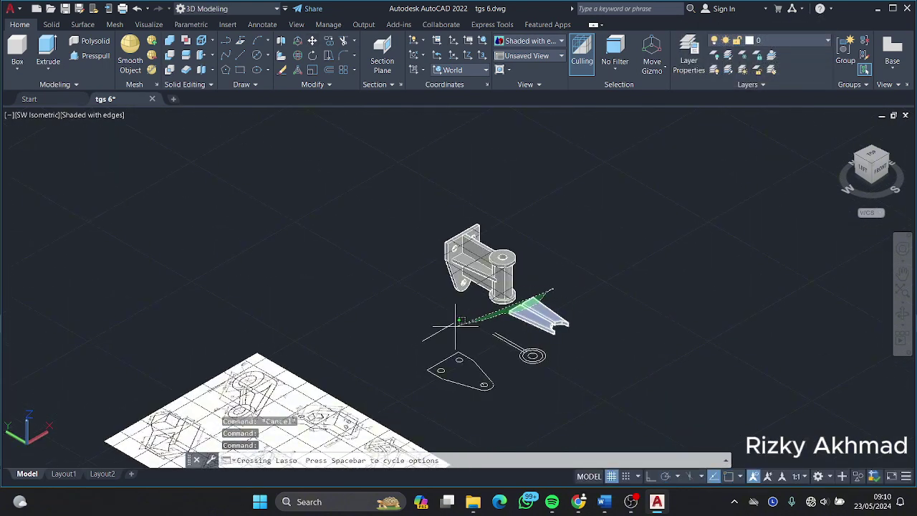
Window-select the loose channel-shaped leftover piece below the bracket for erasing.
{"action": "left_click_drag", "start_coordinate": [456, 326], "coordinate": [623, 347]}
{"action": "scroll", "coordinate": [466, 341], "scroll_direction": "up", "scroll_amount": 5}
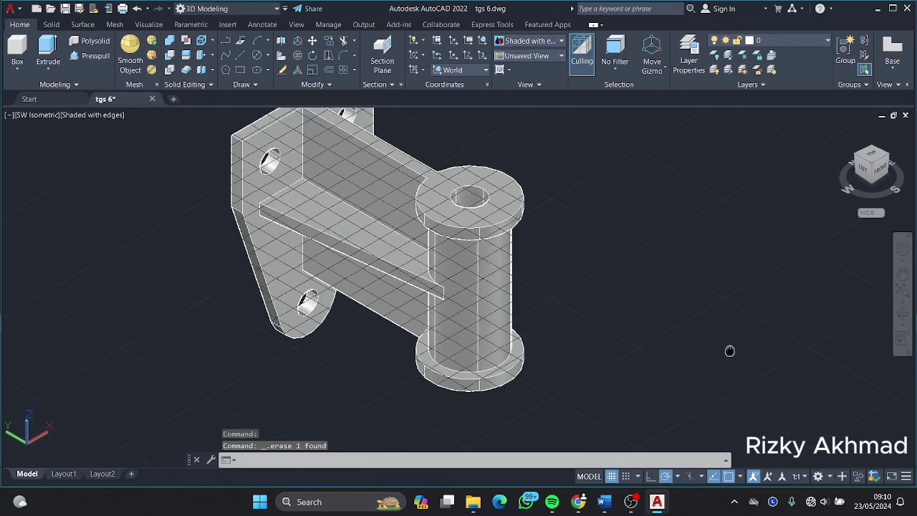
{"action": "scroll", "coordinate": [716, 318], "scroll_direction": "down", "scroll_amount": 3}
{"action": "scroll", "coordinate": [687, 301], "scroll_direction": "down", "scroll_amount": 3}
{"action": "scroll", "coordinate": [687, 301], "scroll_direction": "up", "scroll_amount": 3}
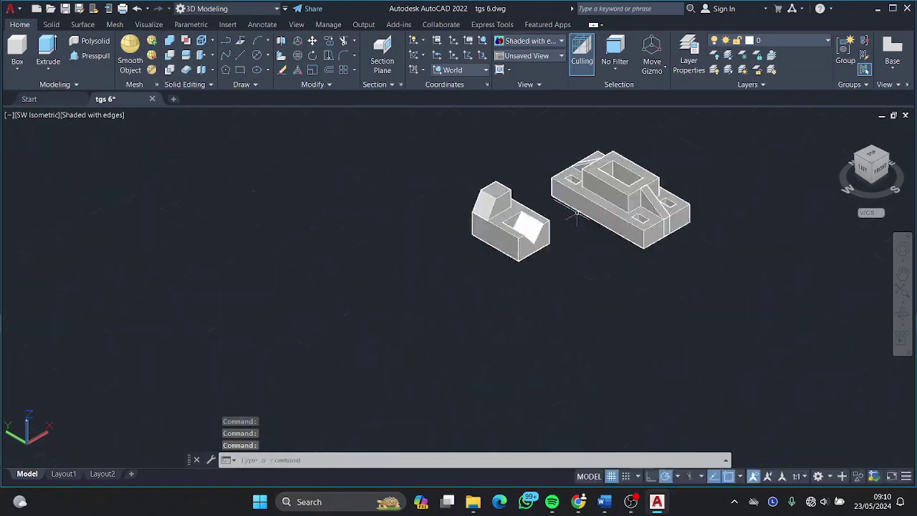
{"action": "scroll", "coordinate": [686, 301], "scroll_direction": "up", "scroll_amount": 2}
{"action": "scroll", "coordinate": [686, 301], "scroll_direction": "down", "scroll_amount": 5}
Check the finished bracket from the Top view, then return to the isometric view.
{"action": "left_click", "coordinate": [875, 164]}
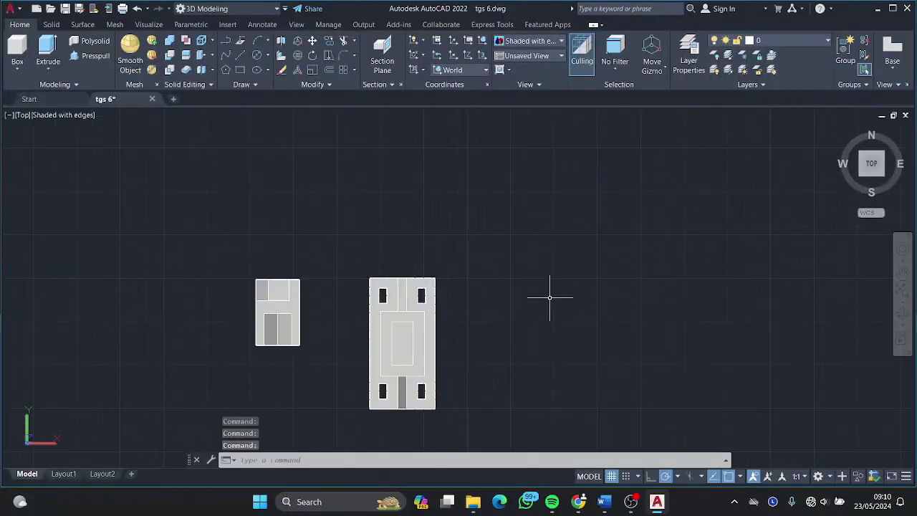
{"action": "left_click", "coordinate": [865, 176]}
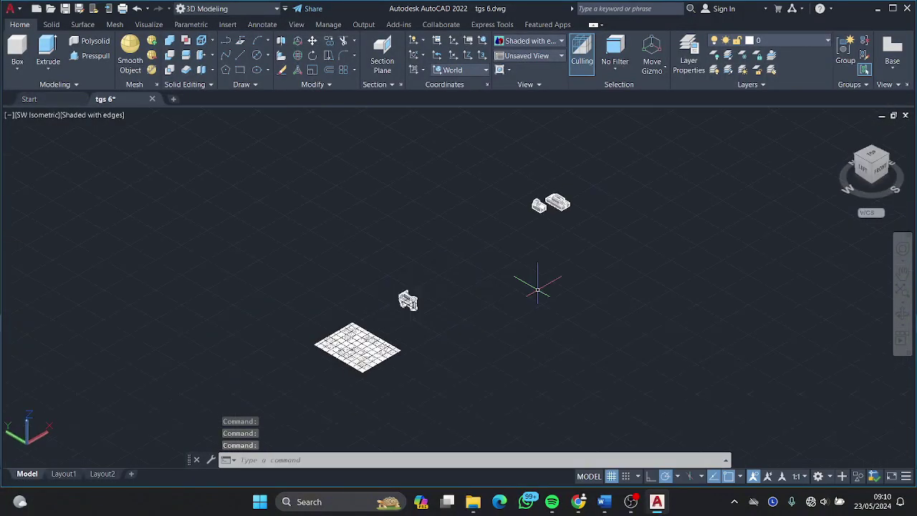
{"action": "scroll", "coordinate": [545, 280], "scroll_direction": "up", "scroll_amount": 3}
{"action": "scroll", "coordinate": [544, 281], "scroll_direction": "up", "scroll_amount": 2}
{"action": "scroll", "coordinate": [631, 252], "scroll_direction": "down", "scroll_amount": 2}
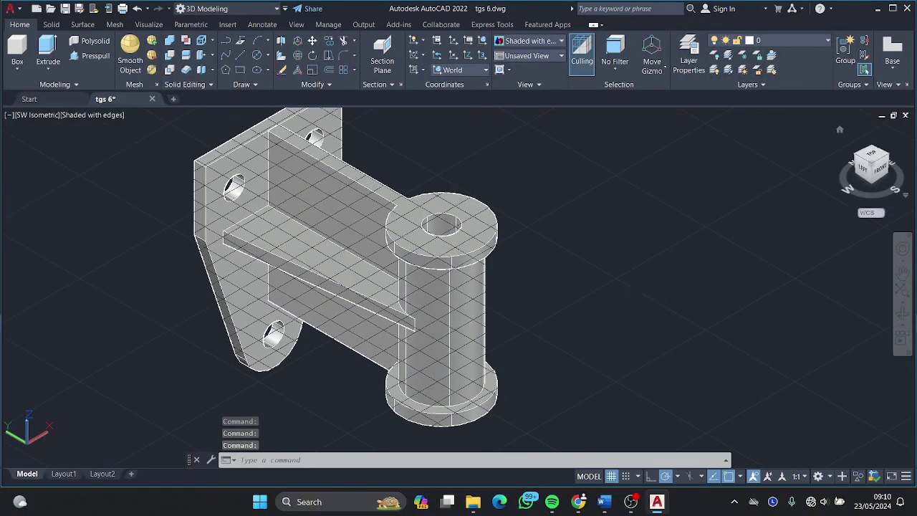